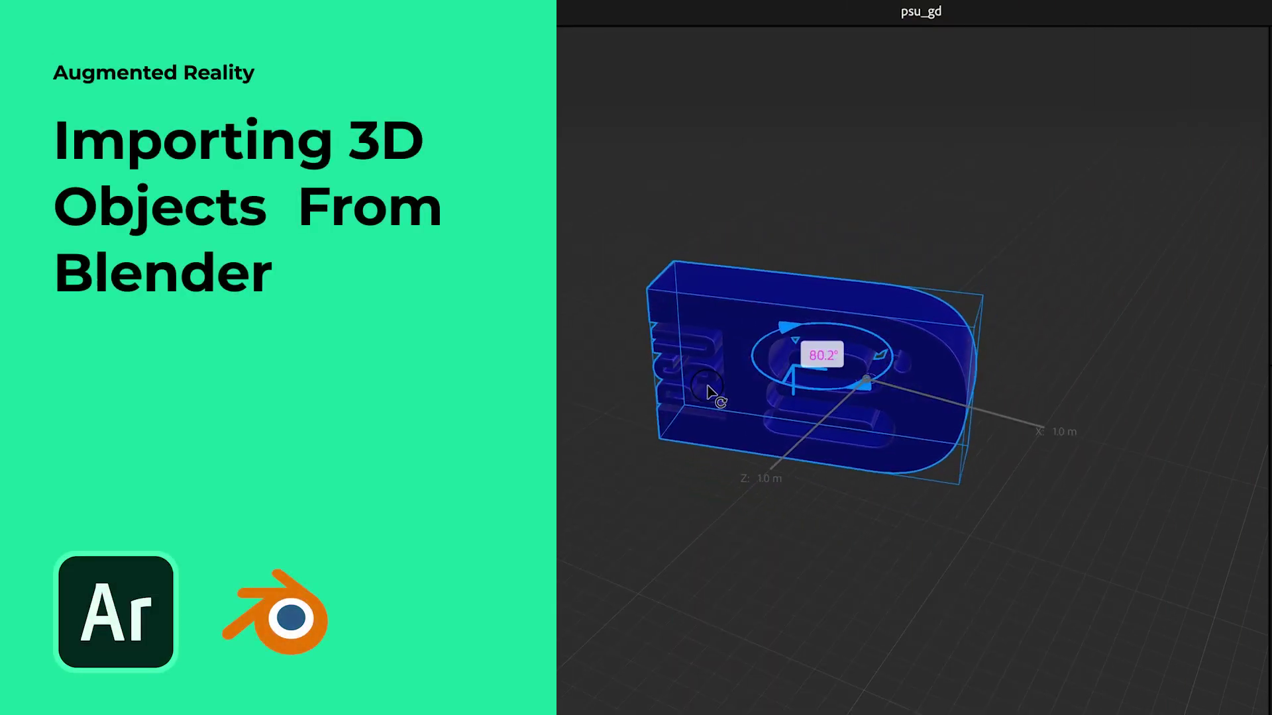
Deselect the blue psu gd logo and orbit the view to inspect it from several angles
click(808, 567)
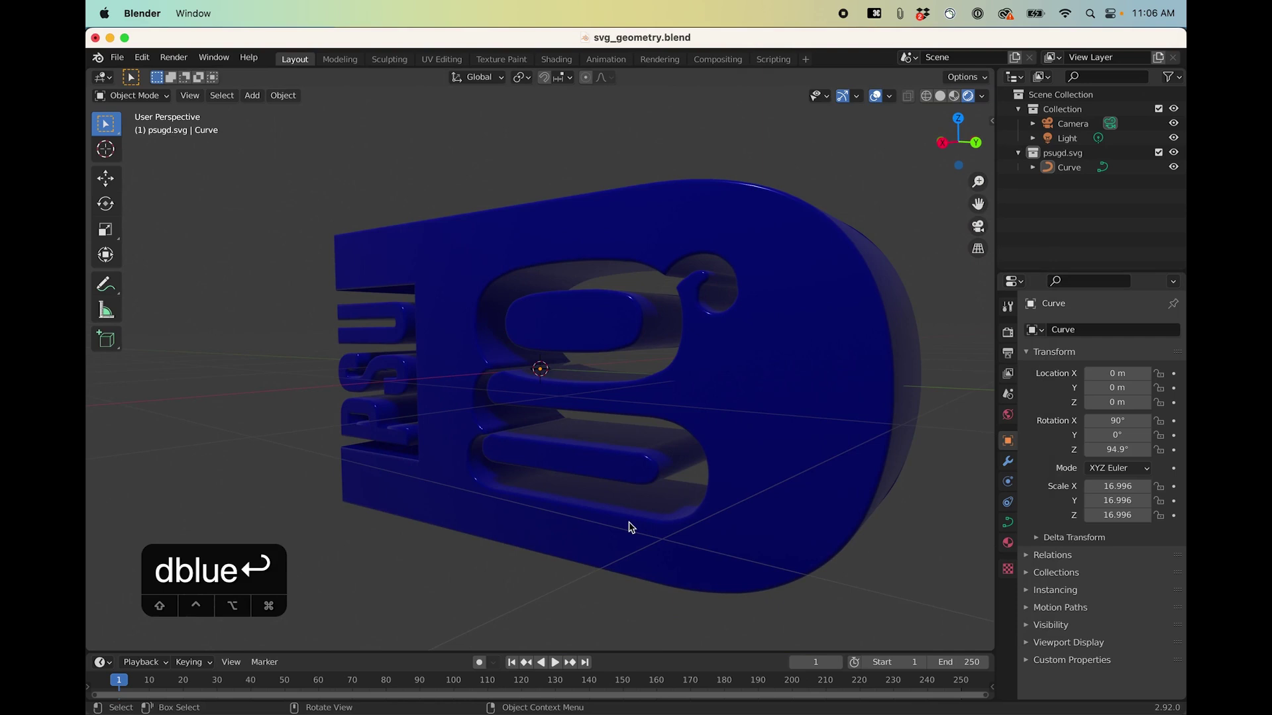
middle_drag(638, 539, 684, 535)
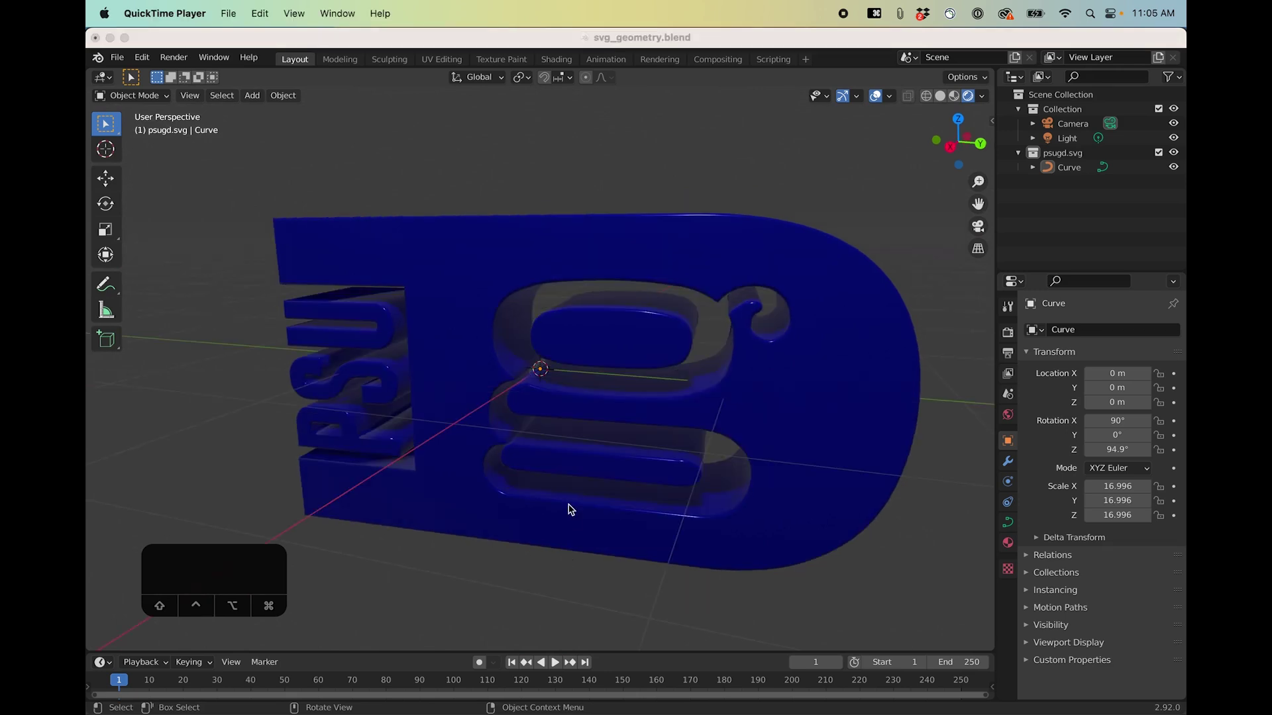
scroll(571, 507, down, 3)
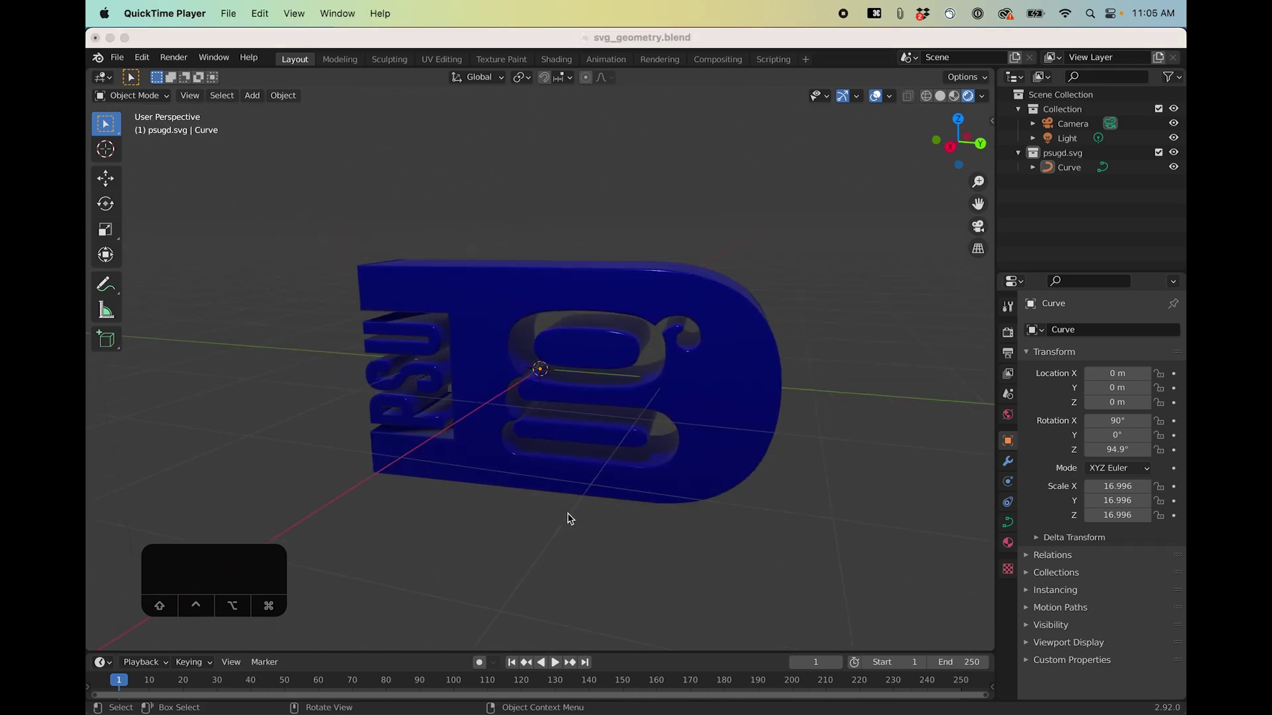
middle_drag(571, 519, 519, 505)
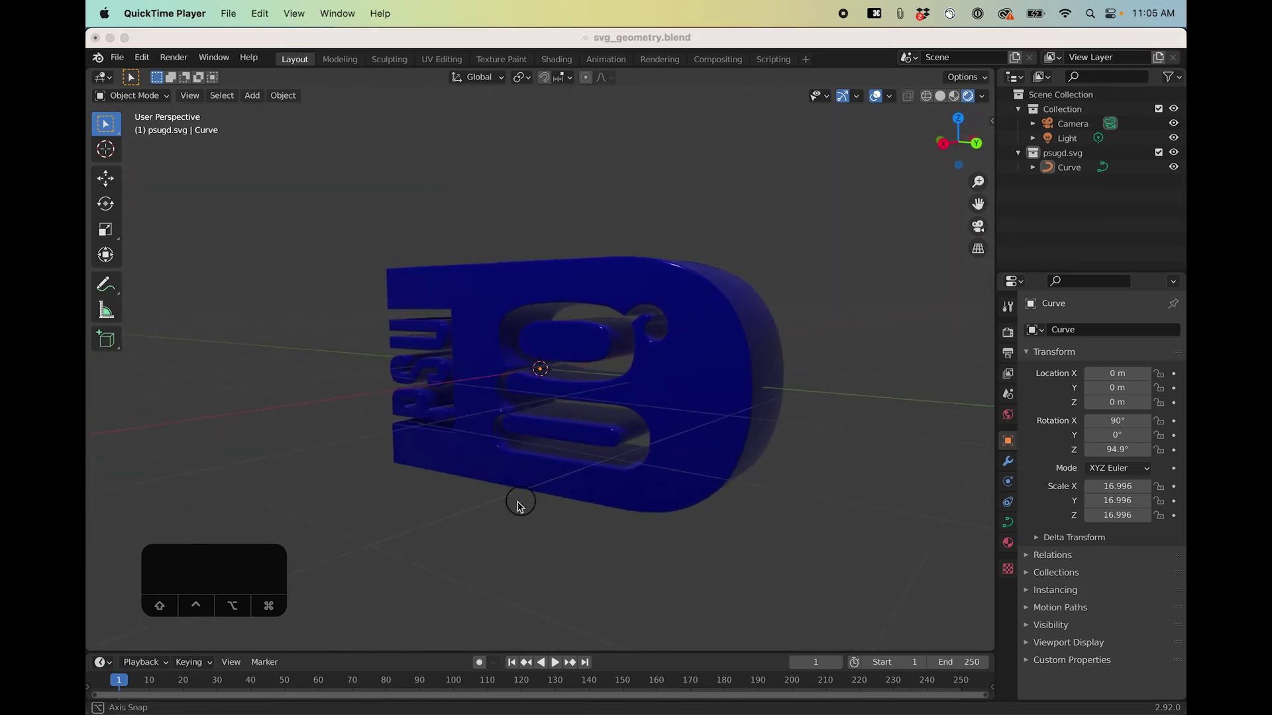
scroll(311, 144, up, 5)
Bring up the glTF 2.0 (.glb/.gltf) export settings from the File menu
click(117, 57)
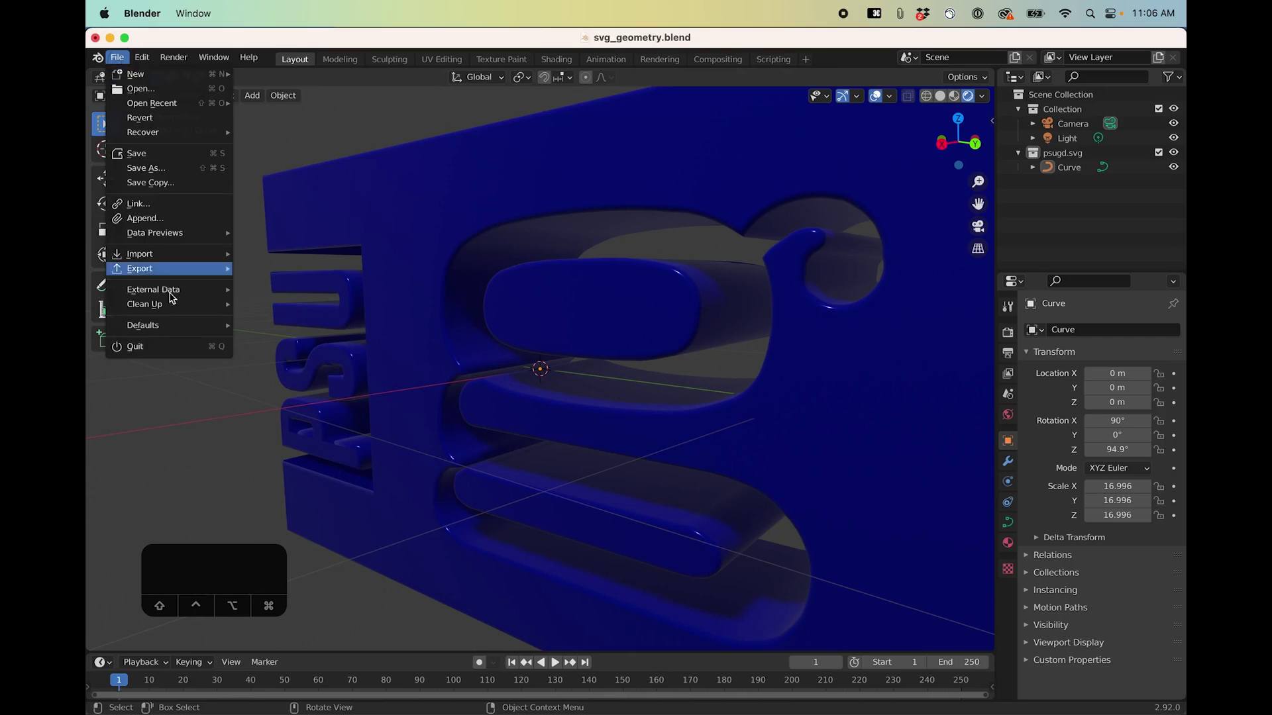
mouse_move(173, 269)
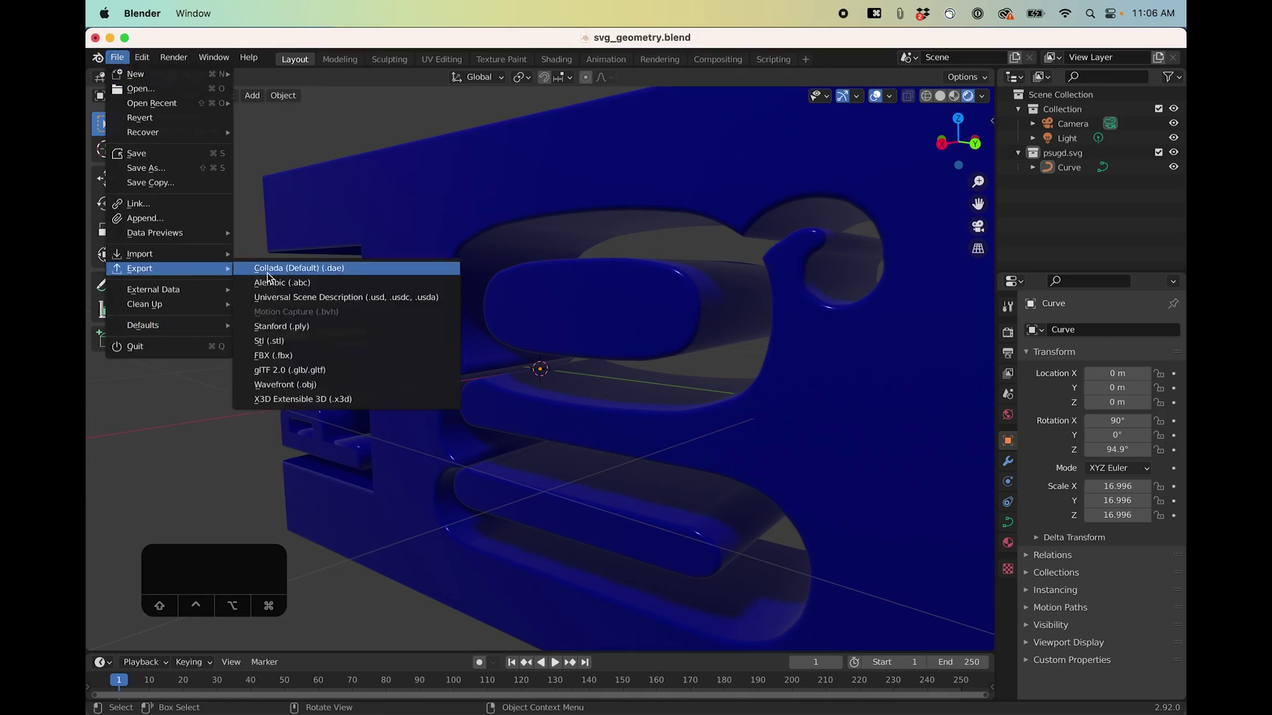
click(316, 377)
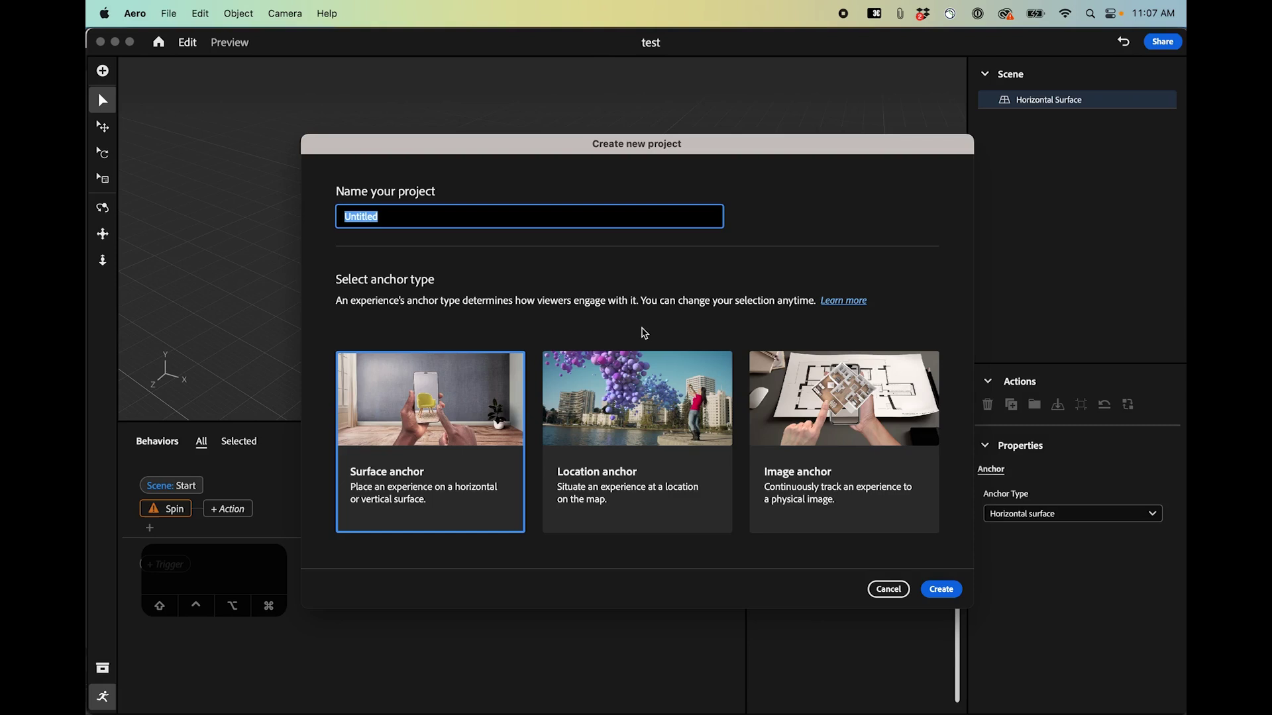
Name the new Surface-anchored project 'psu_gd' and create it
text(ps)
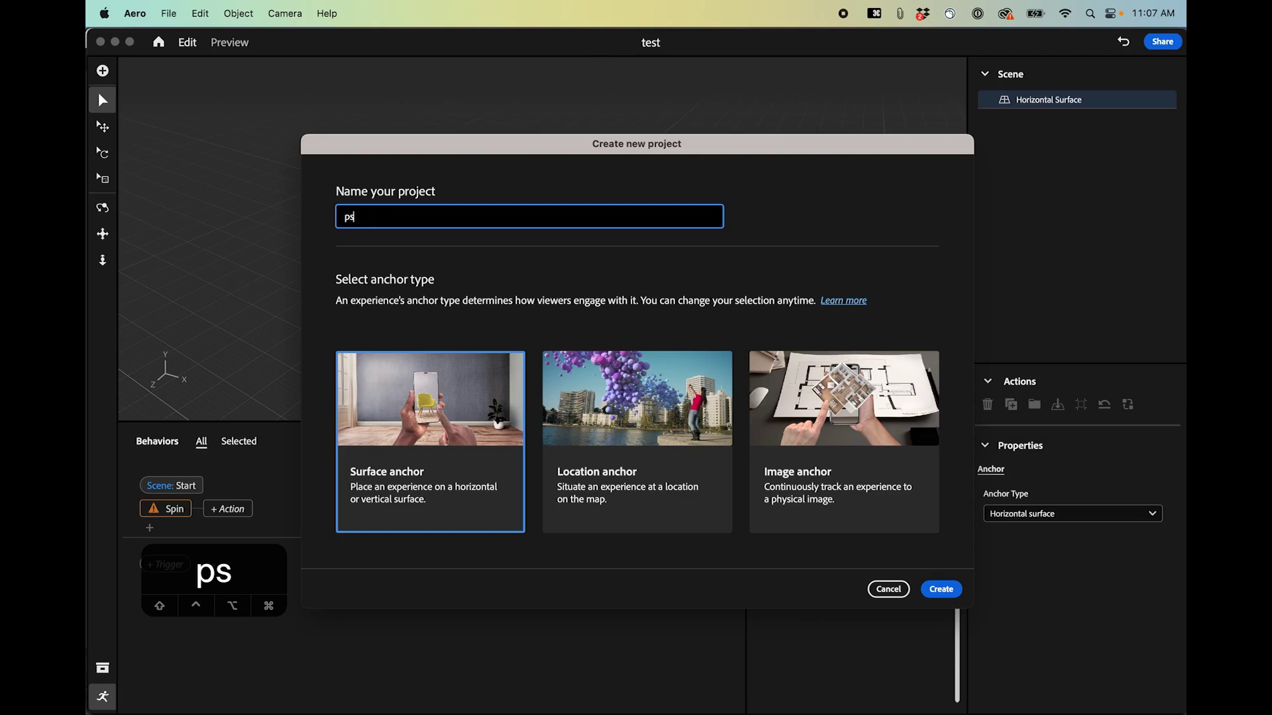
text(u_gd)
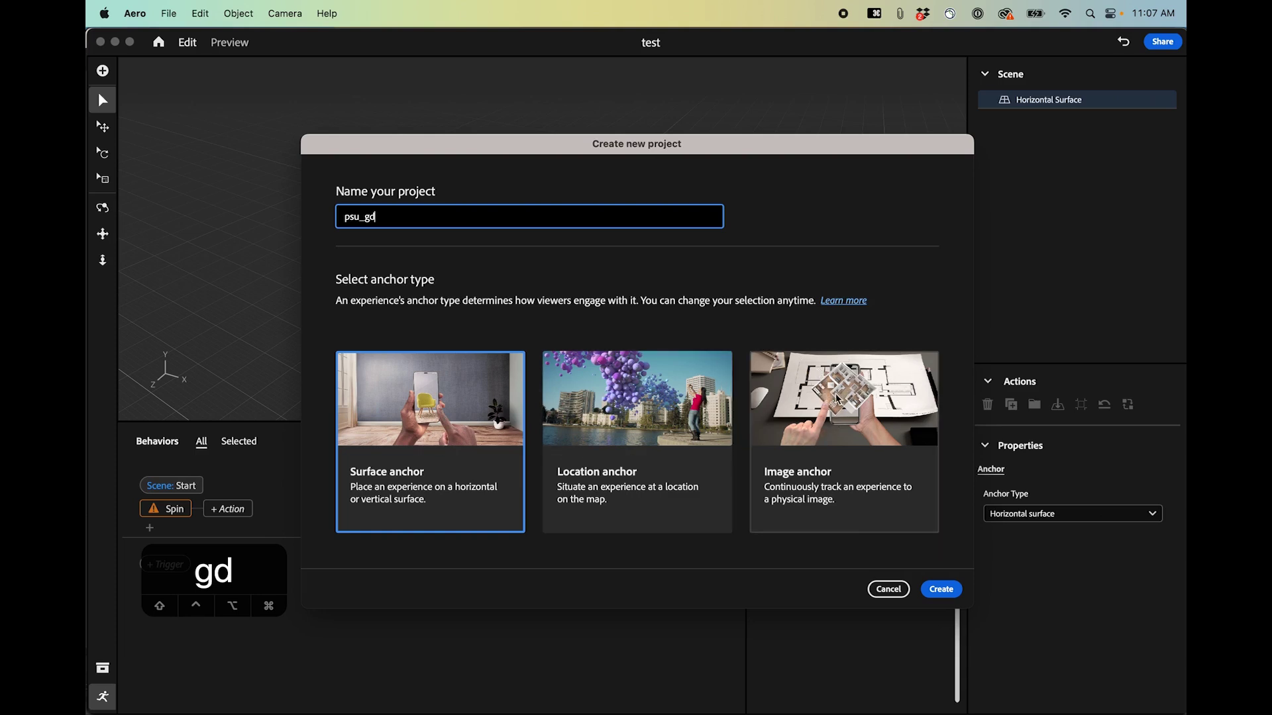
click(939, 590)
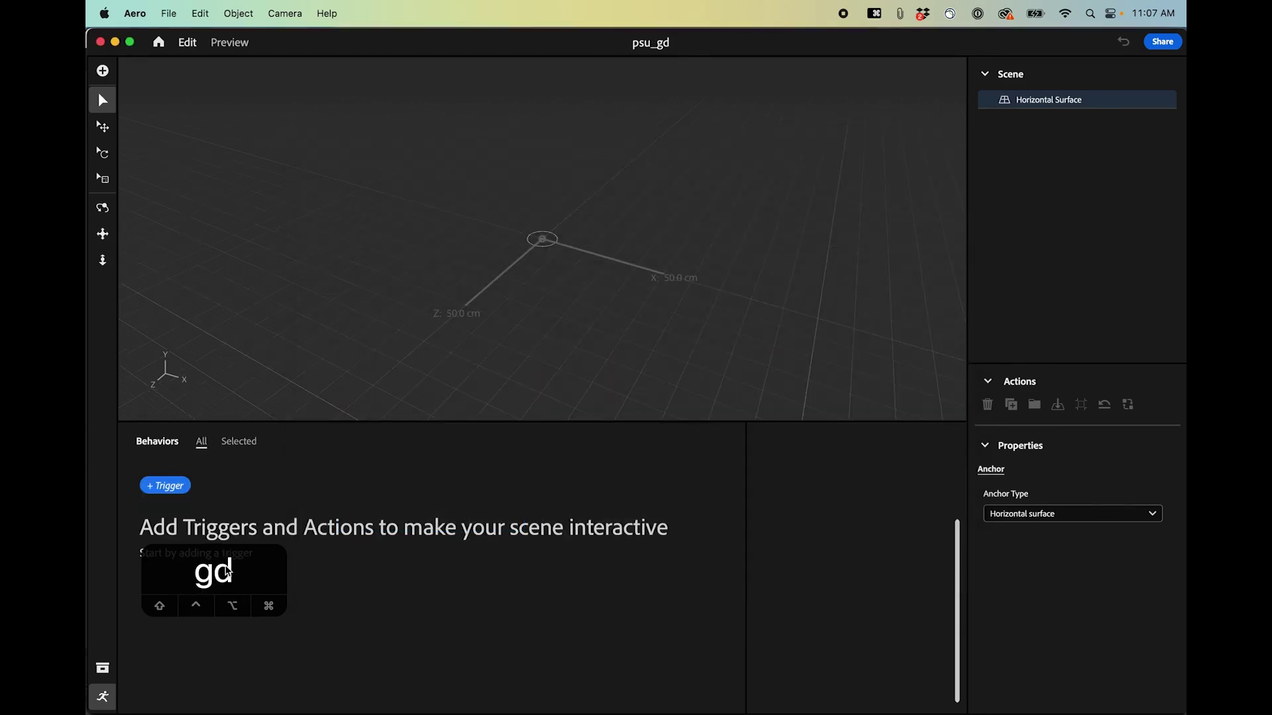
Hide the Starter Assets and Behaviors panels and start a File > Import
drag(228, 571, 236, 689)
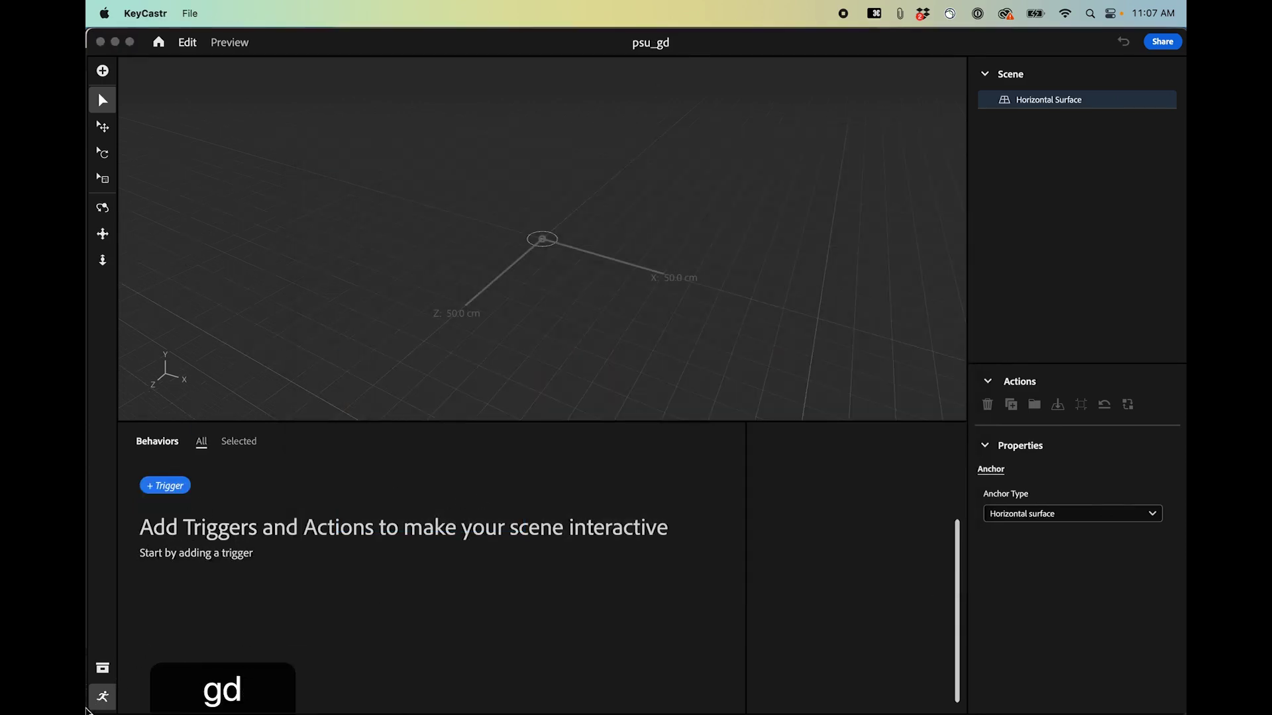
click(104, 673)
click(105, 669)
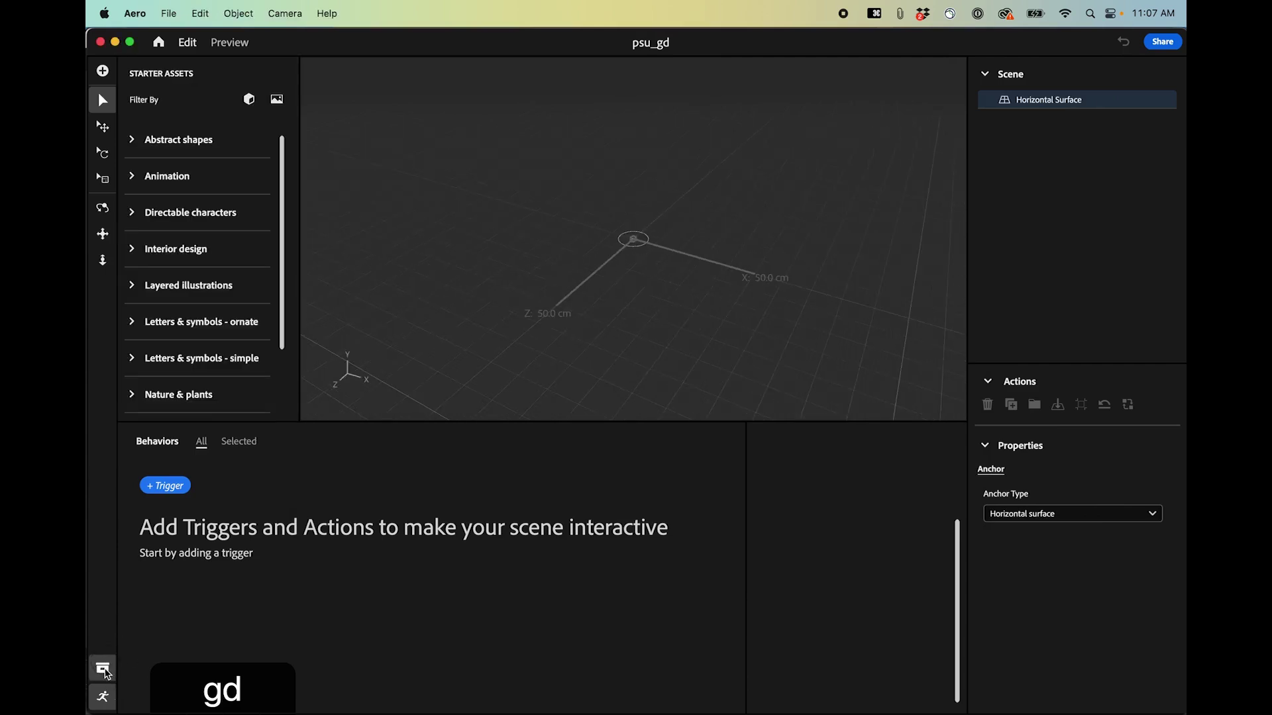
click(104, 670)
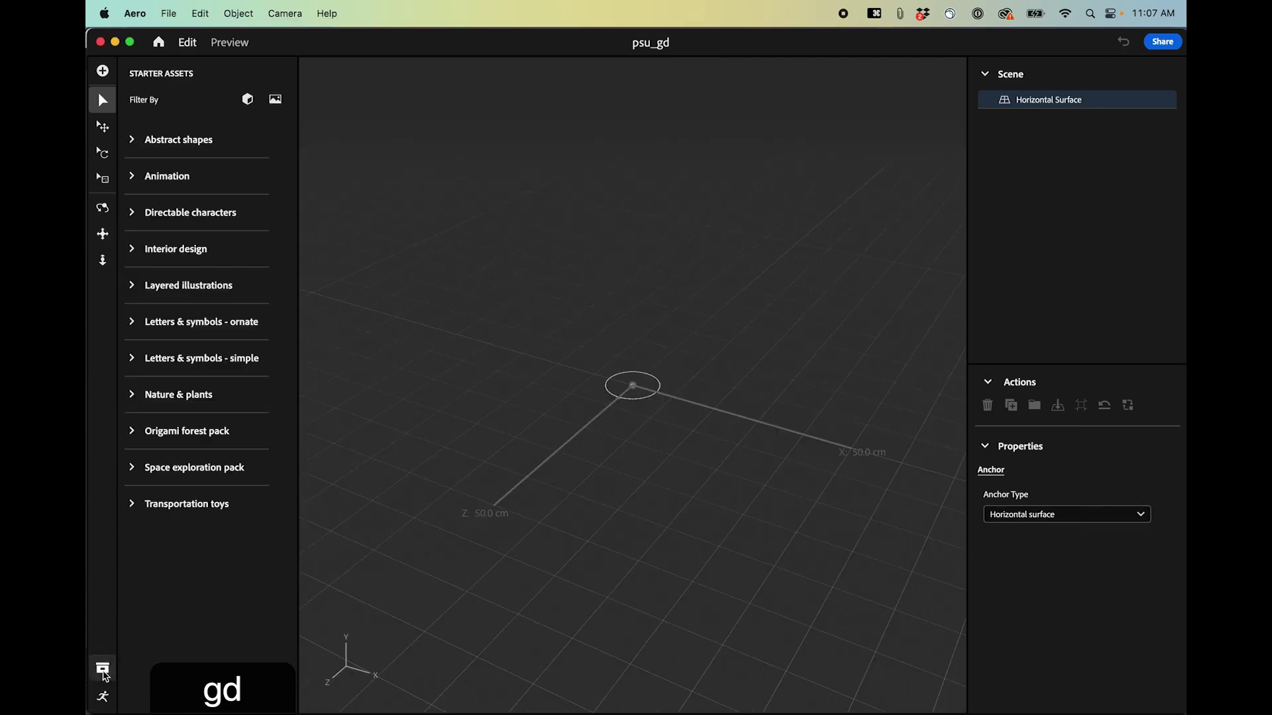
click(104, 673)
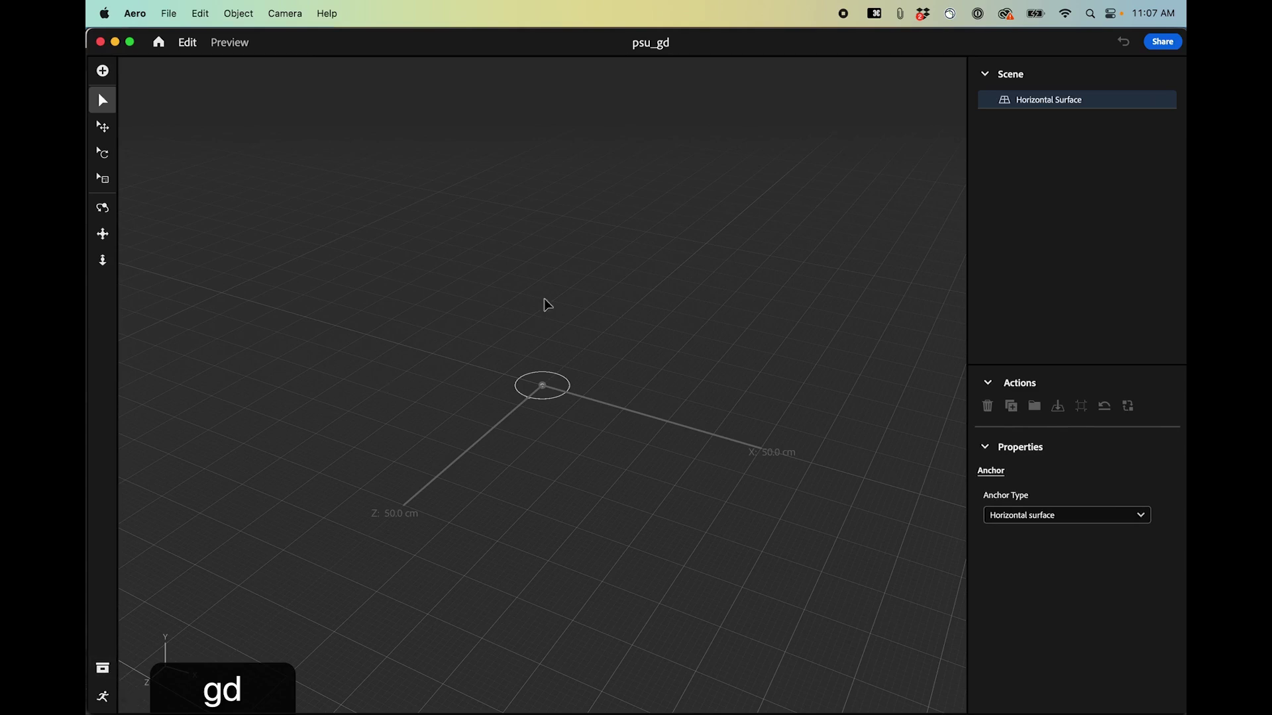
click(162, 15)
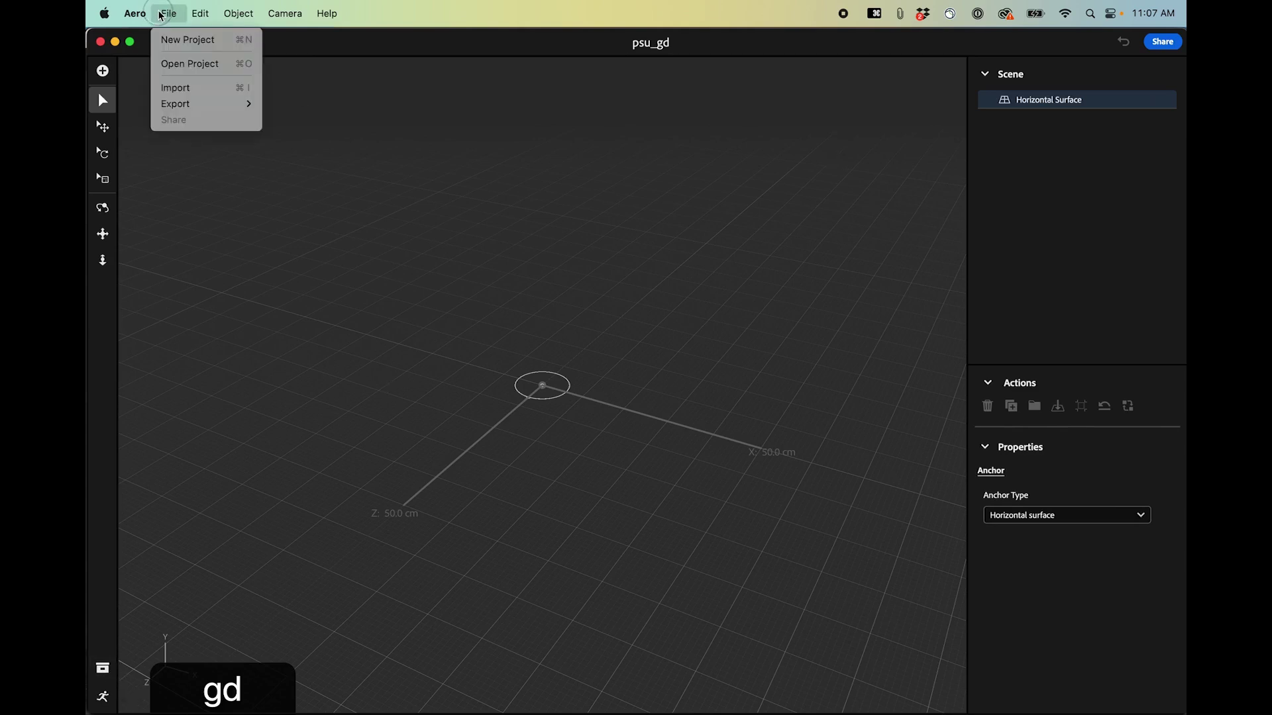
click(191, 95)
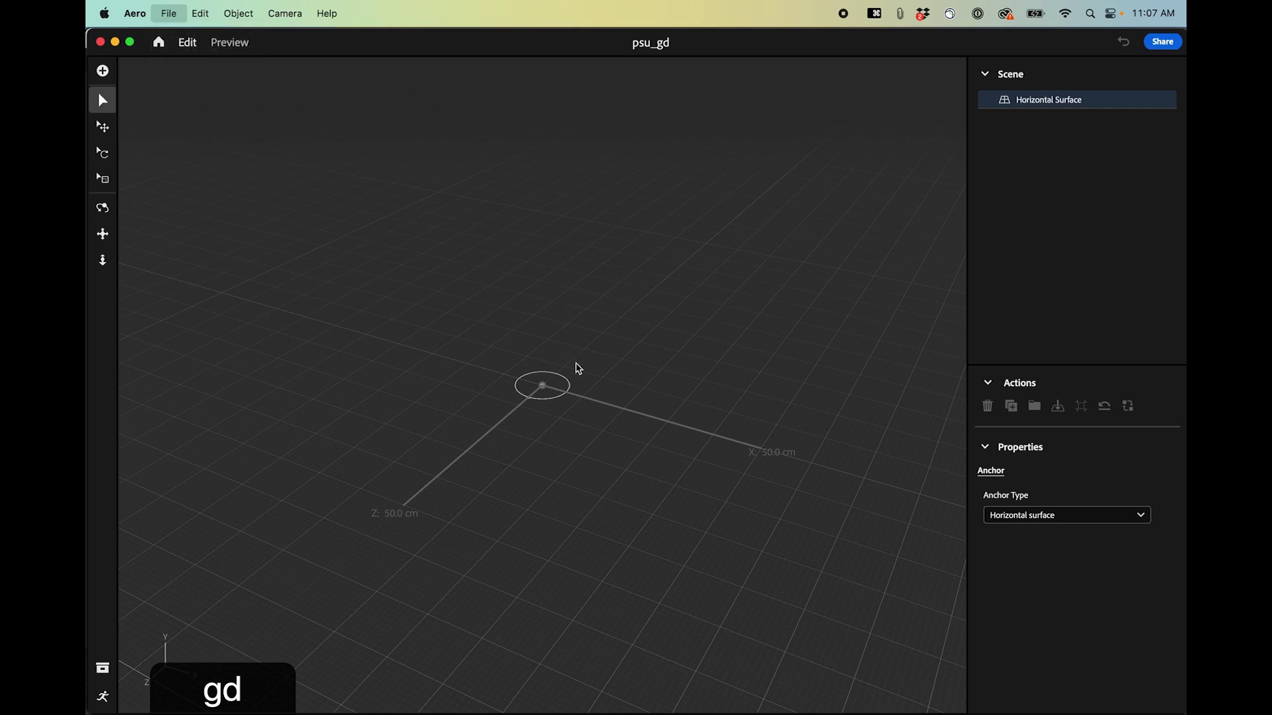
Import psu_gdblue.glb, shrink it to scale 9.6 and recentre the view
click(539, 212)
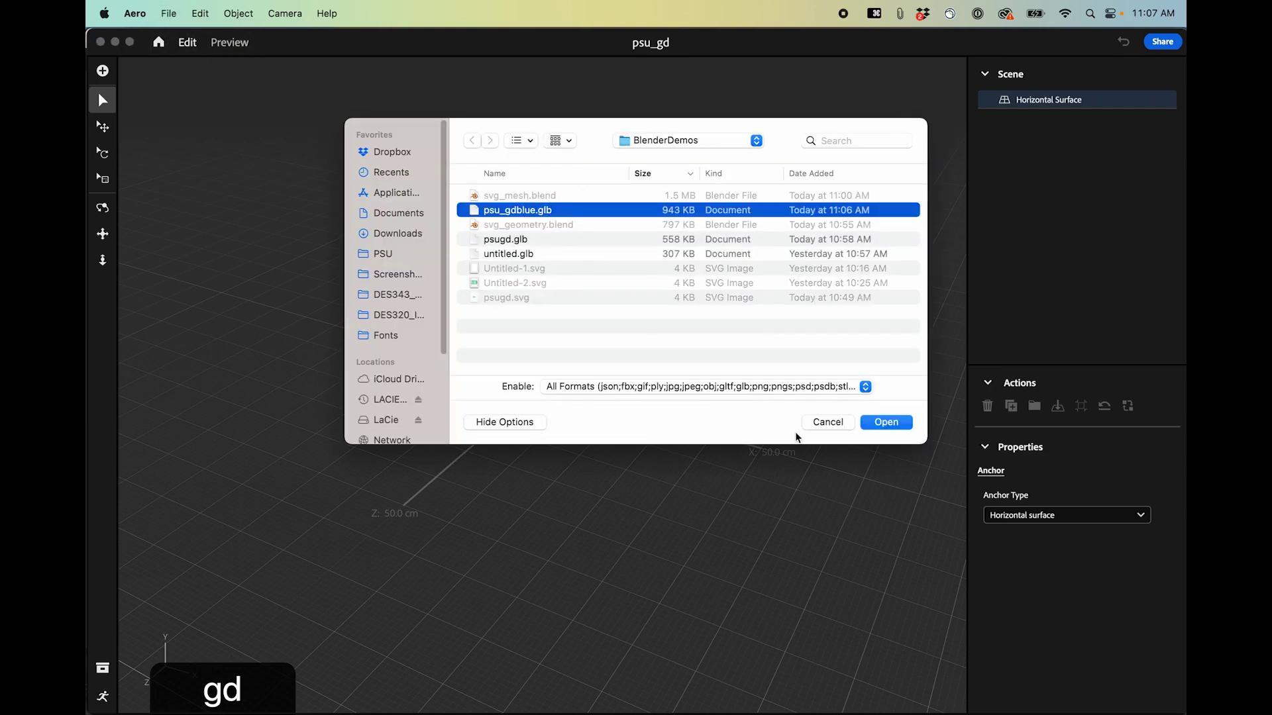
click(885, 424)
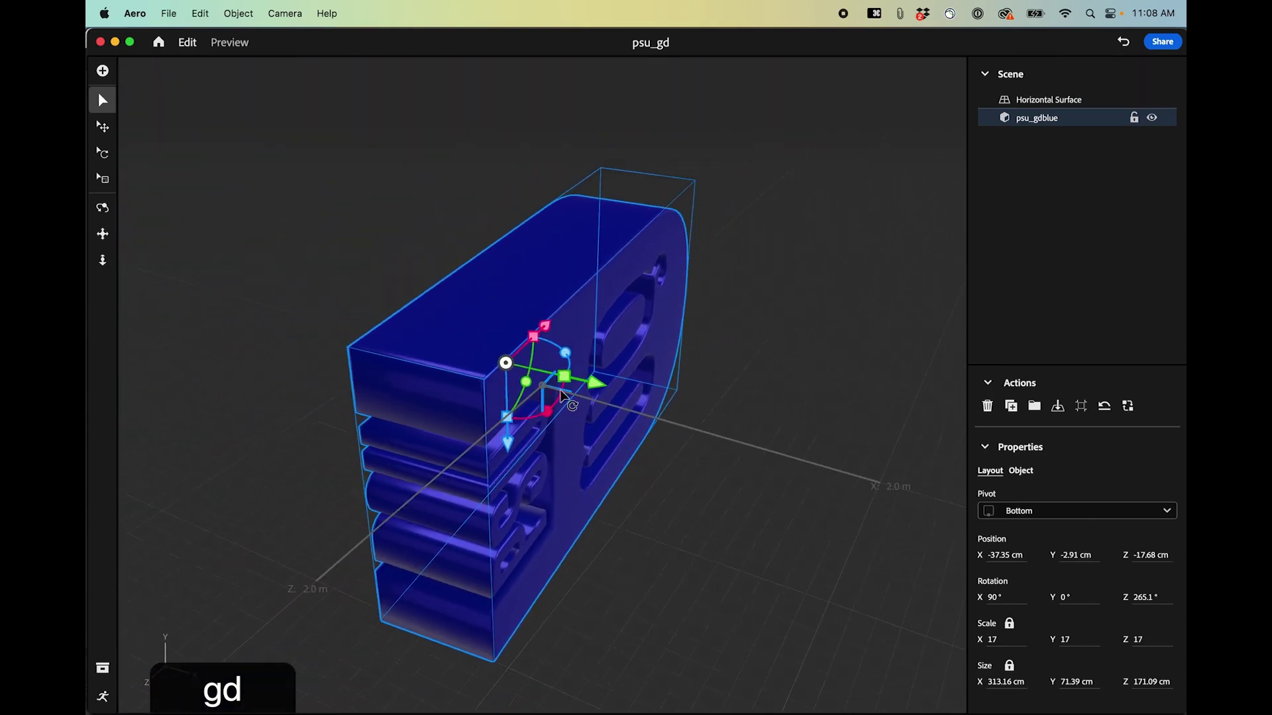
drag(560, 374, 552, 368)
middle_drag(609, 542, 696, 519)
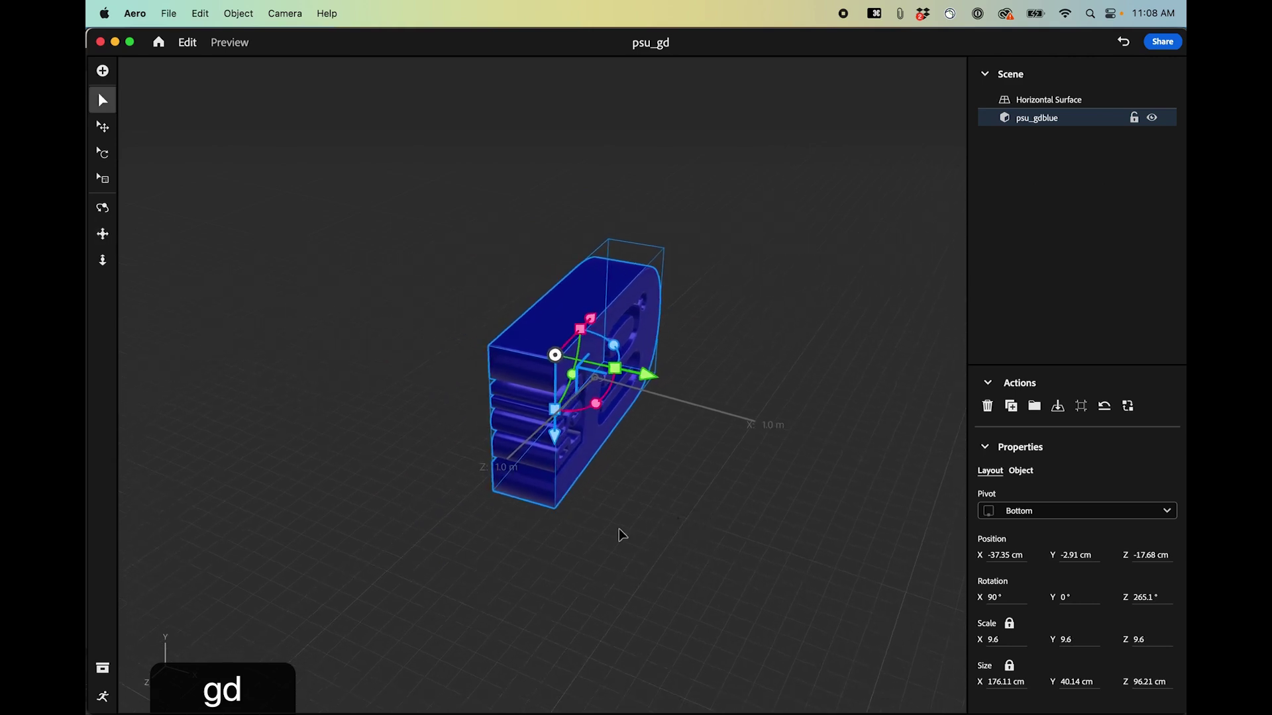
middle_drag(534, 545, 519, 557)
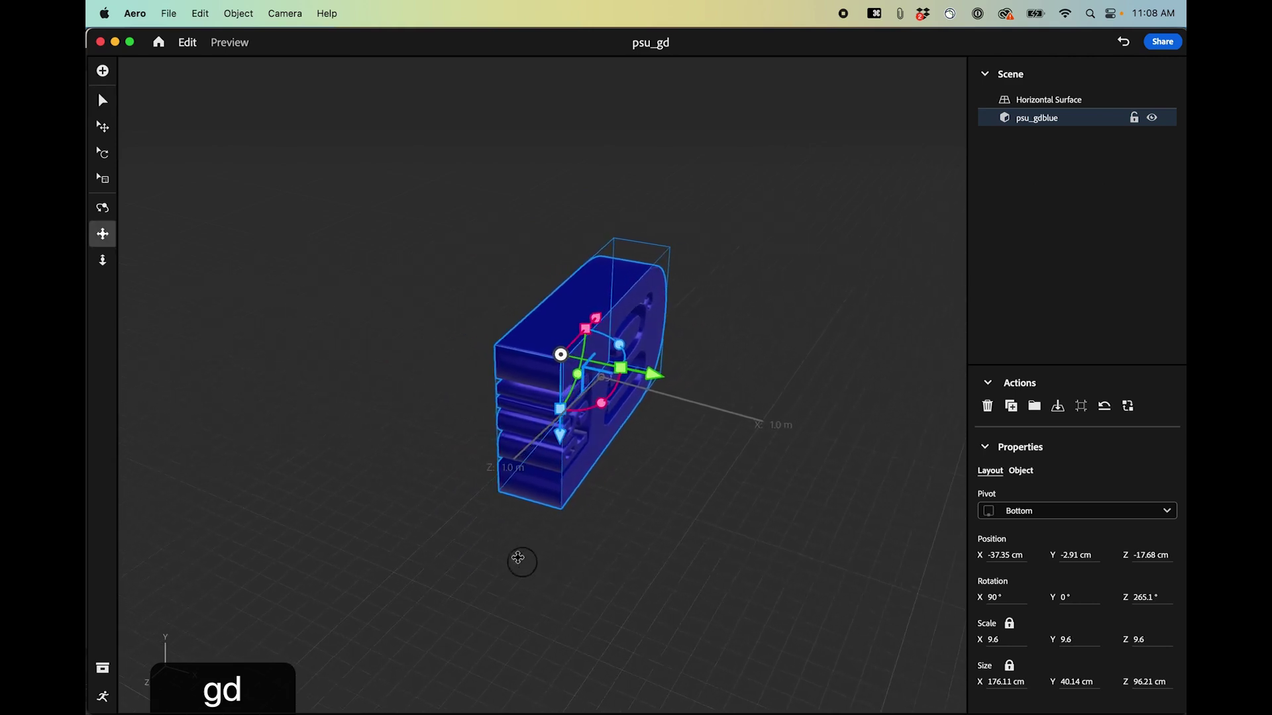
Rotate the logo to about 348.6° on Z so it faces front, then deselect it
click(103, 150)
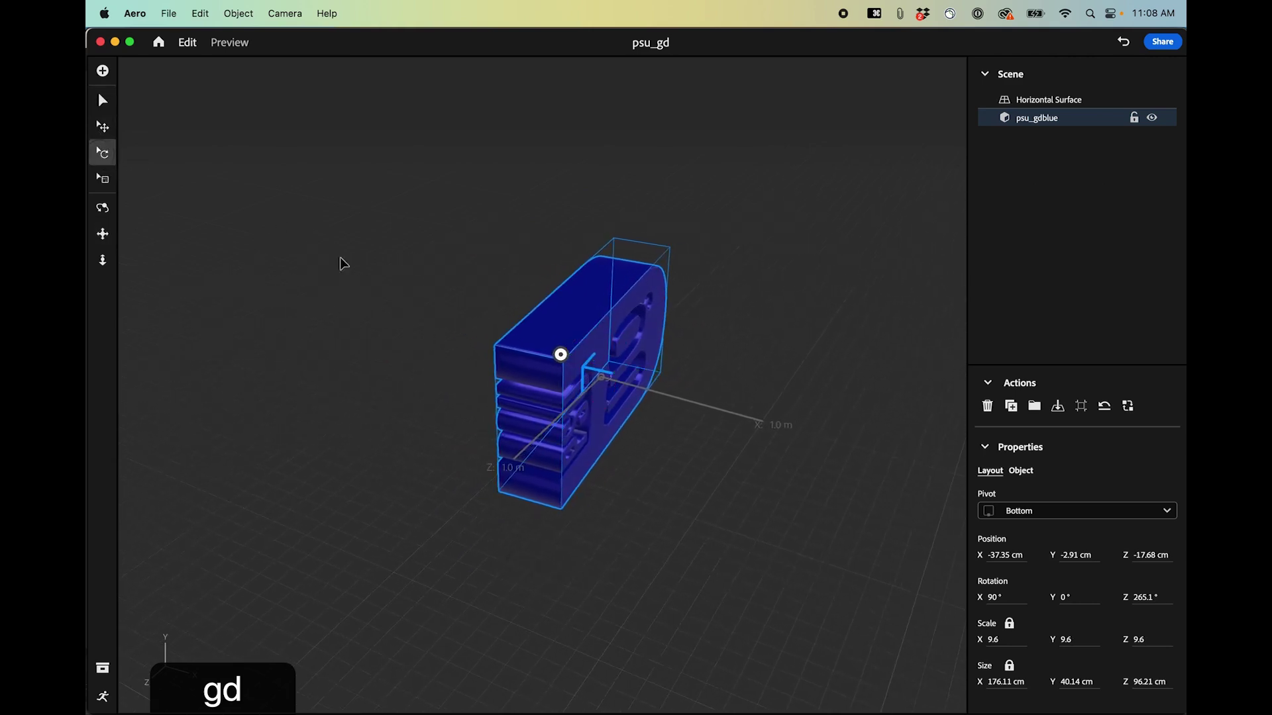
drag(597, 391, 582, 505)
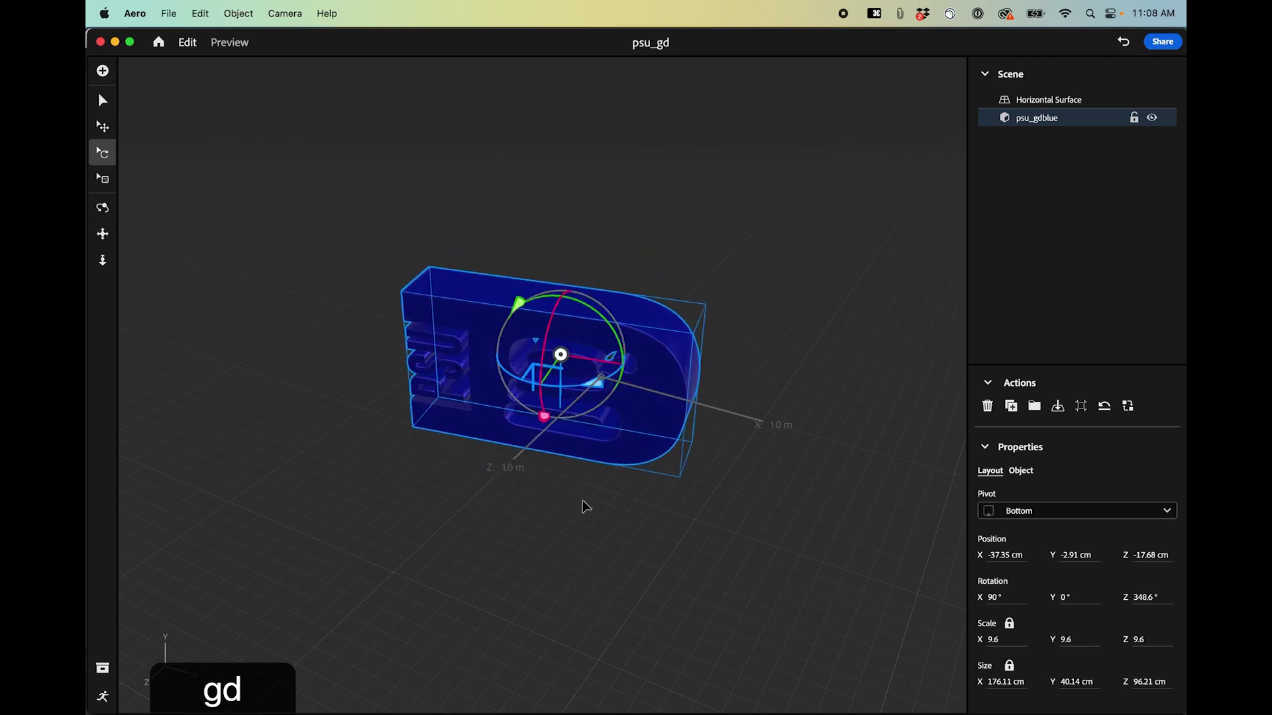
click(548, 548)
click(654, 351)
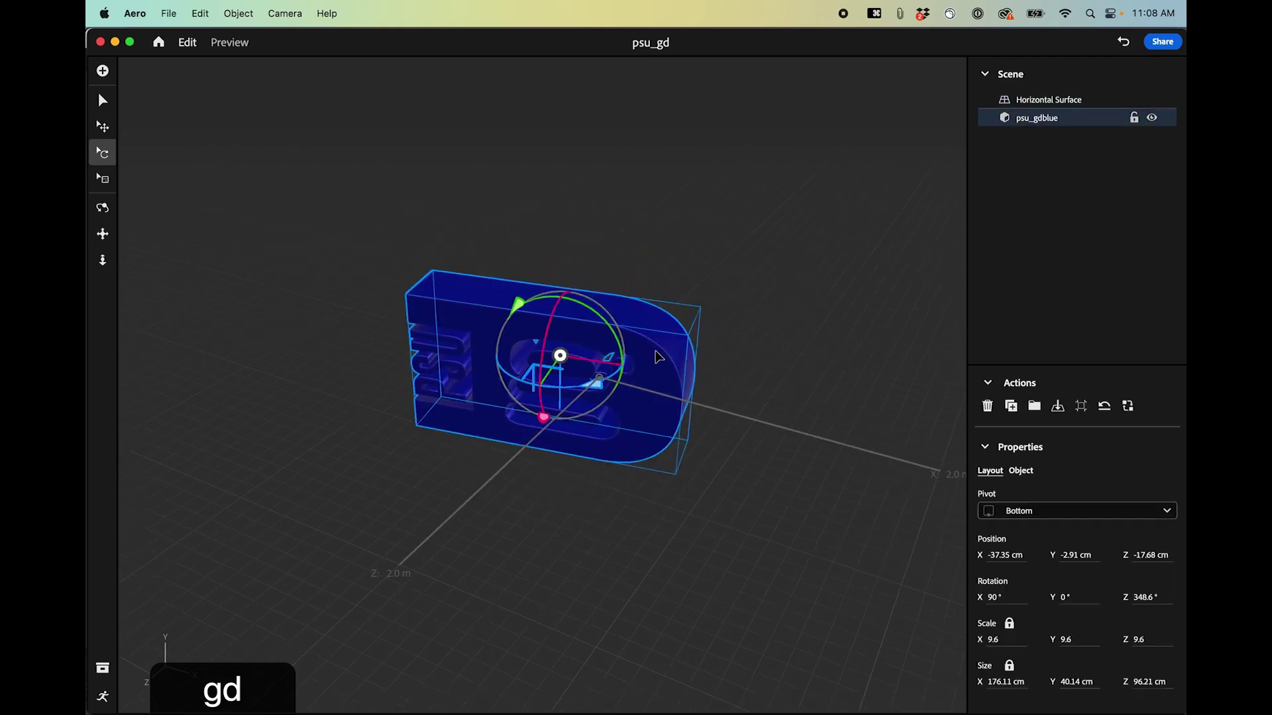
click(688, 485)
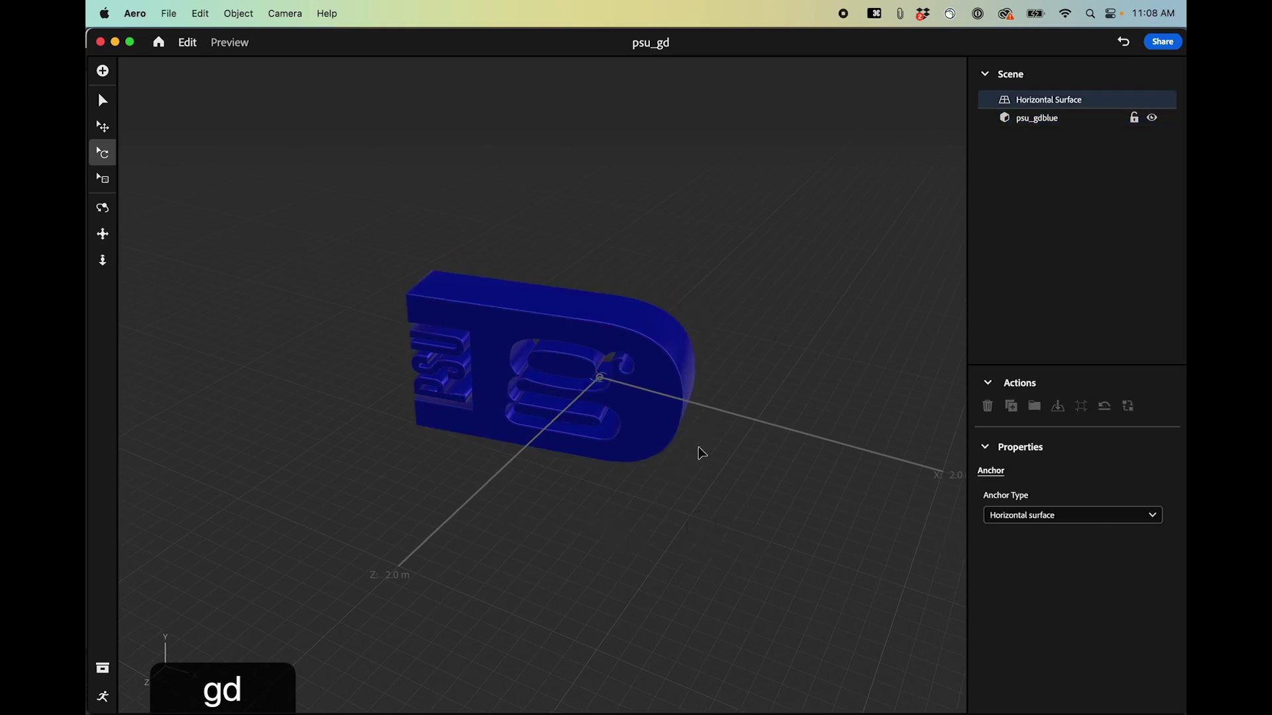
scroll(645, 482, up, 2)
middle_drag(649, 491, 641, 414)
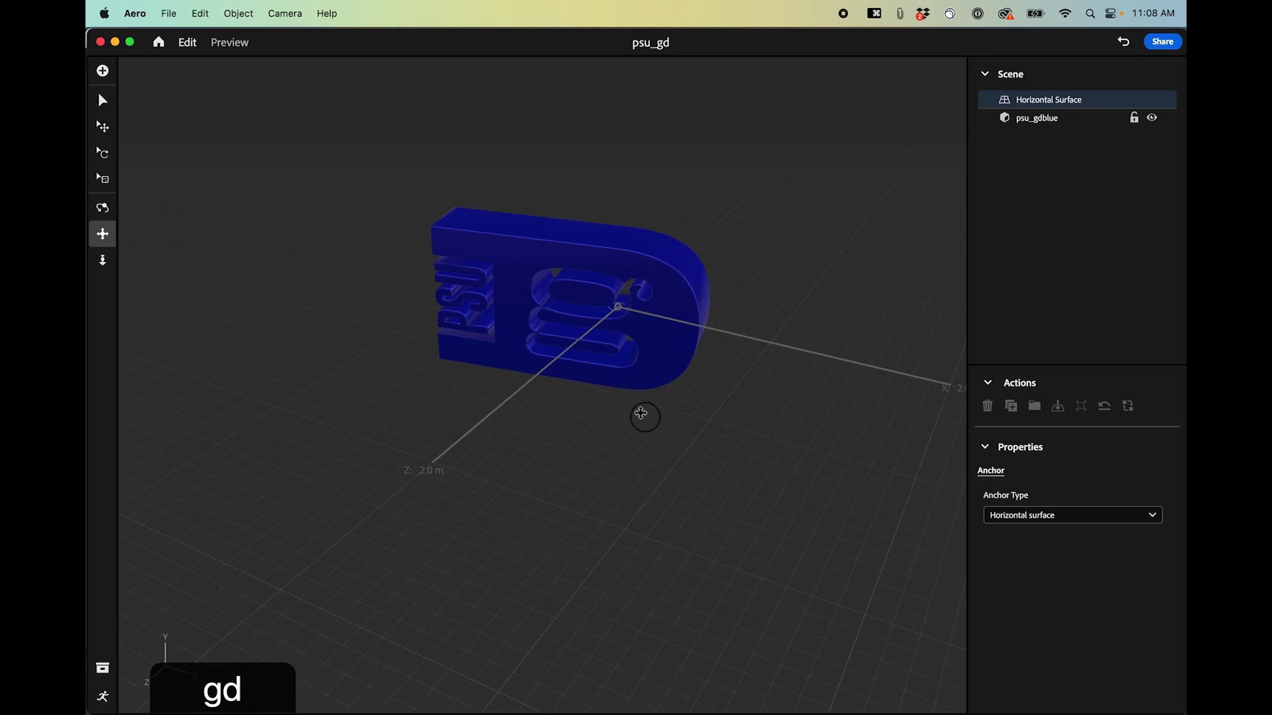
Add a Scene Start trigger followed by a Spin action in the Behaviors panel
click(103, 697)
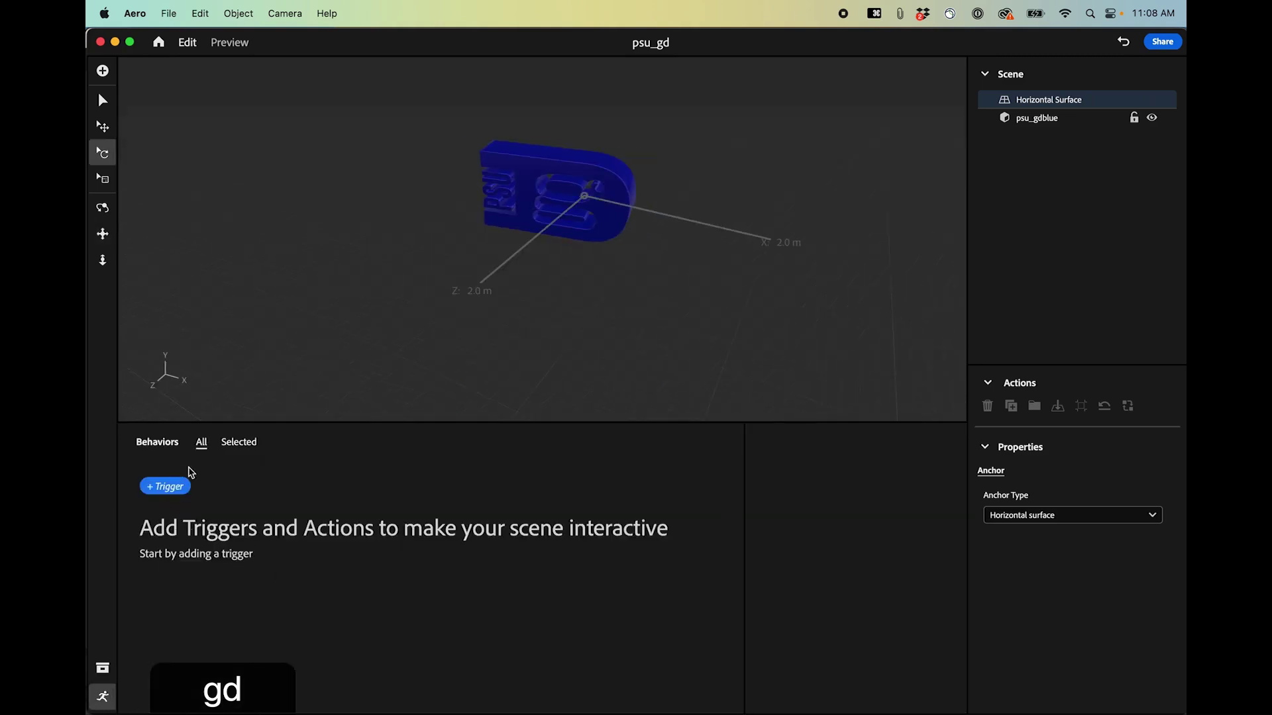
click(166, 494)
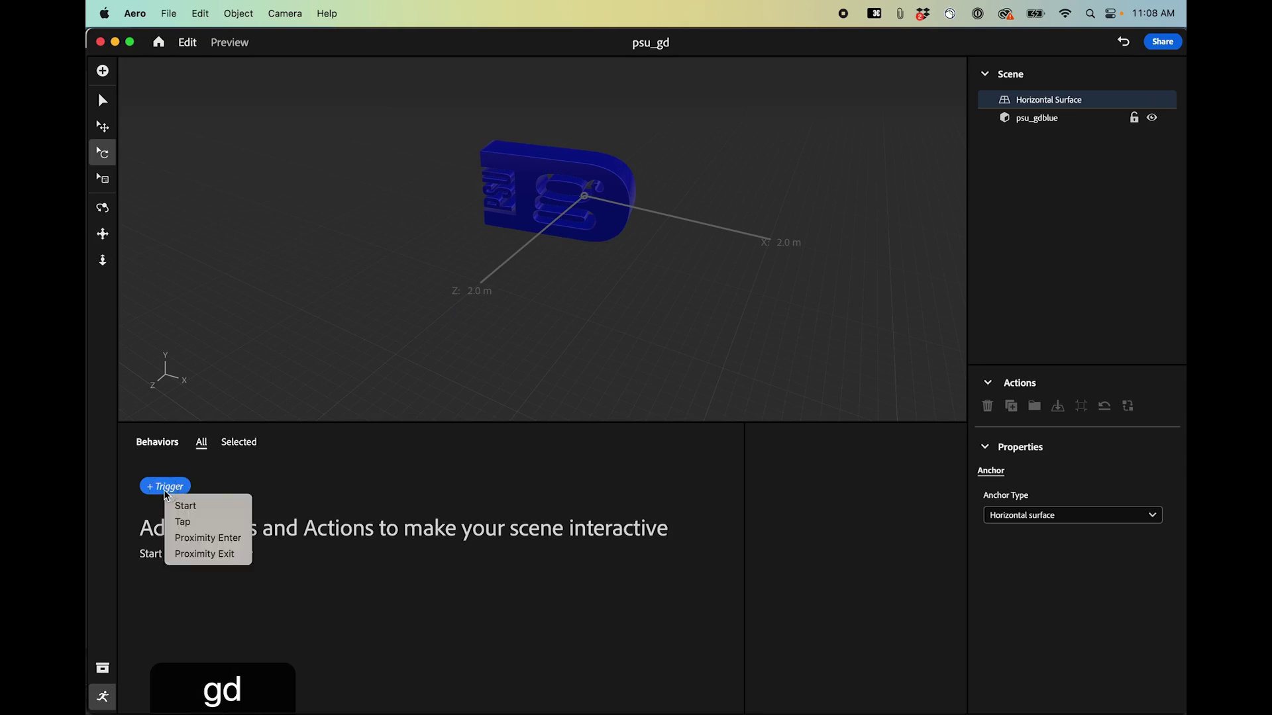
click(197, 507)
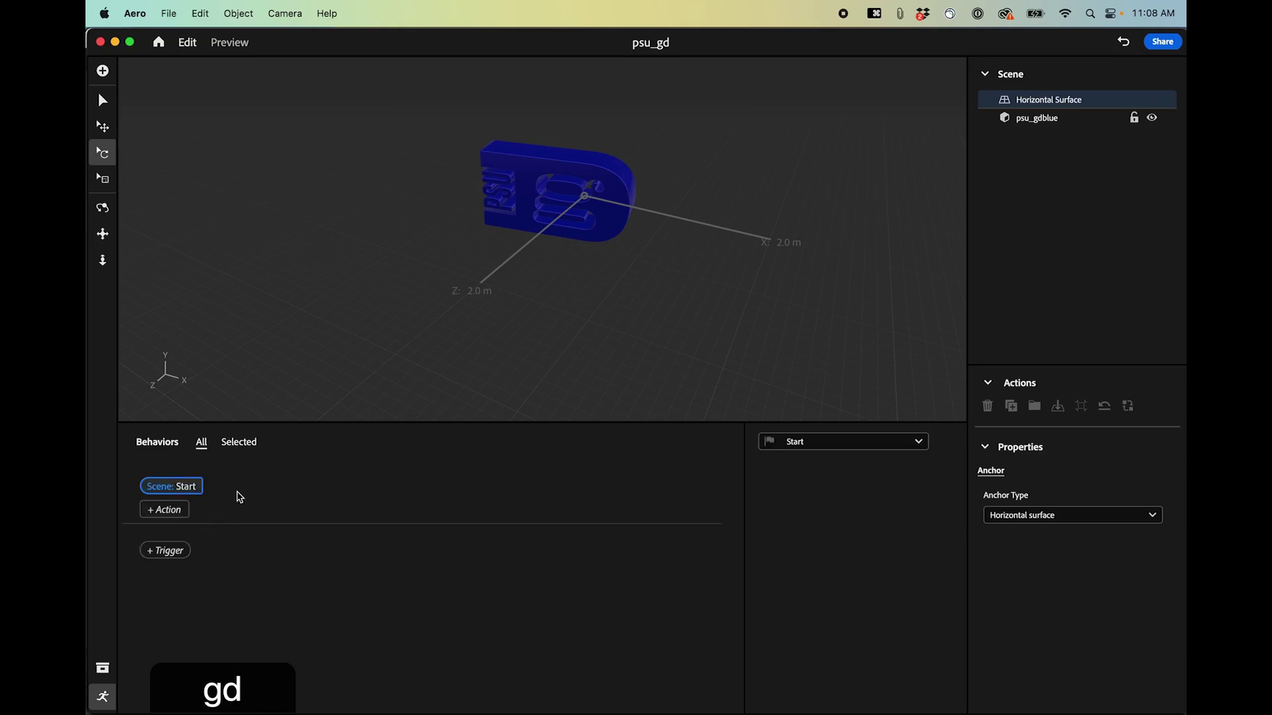
click(167, 512)
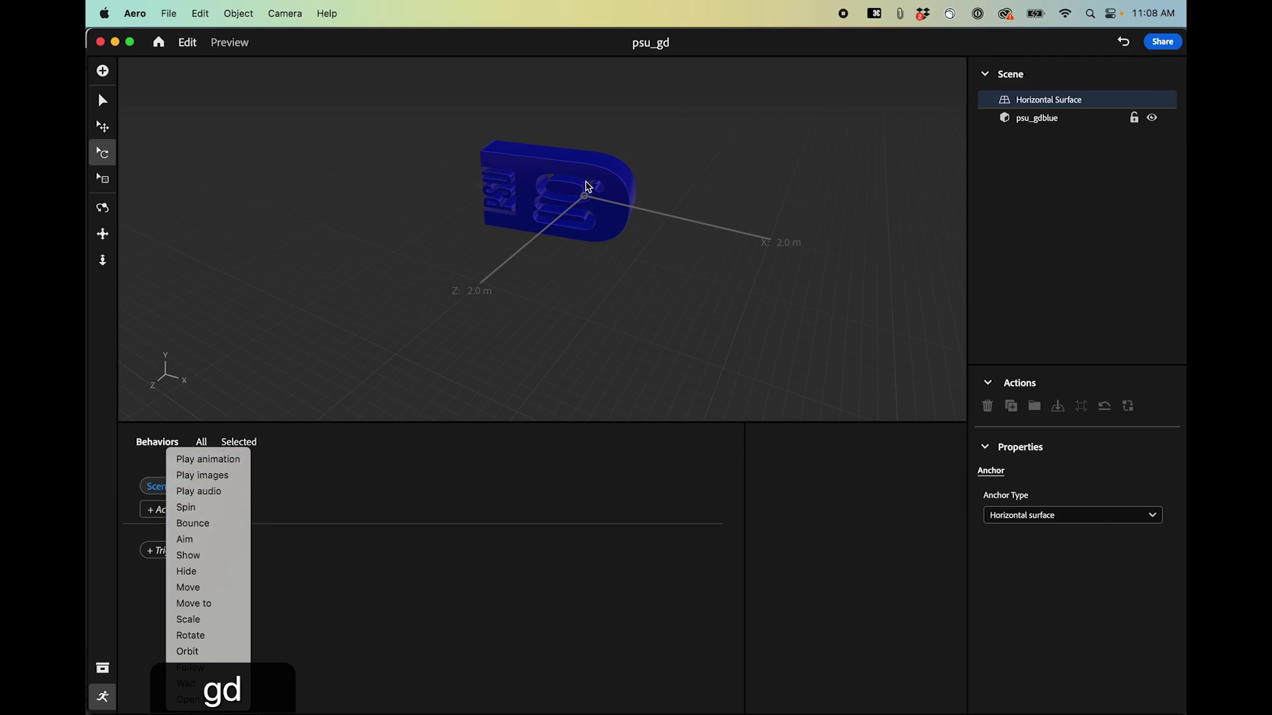
click(206, 509)
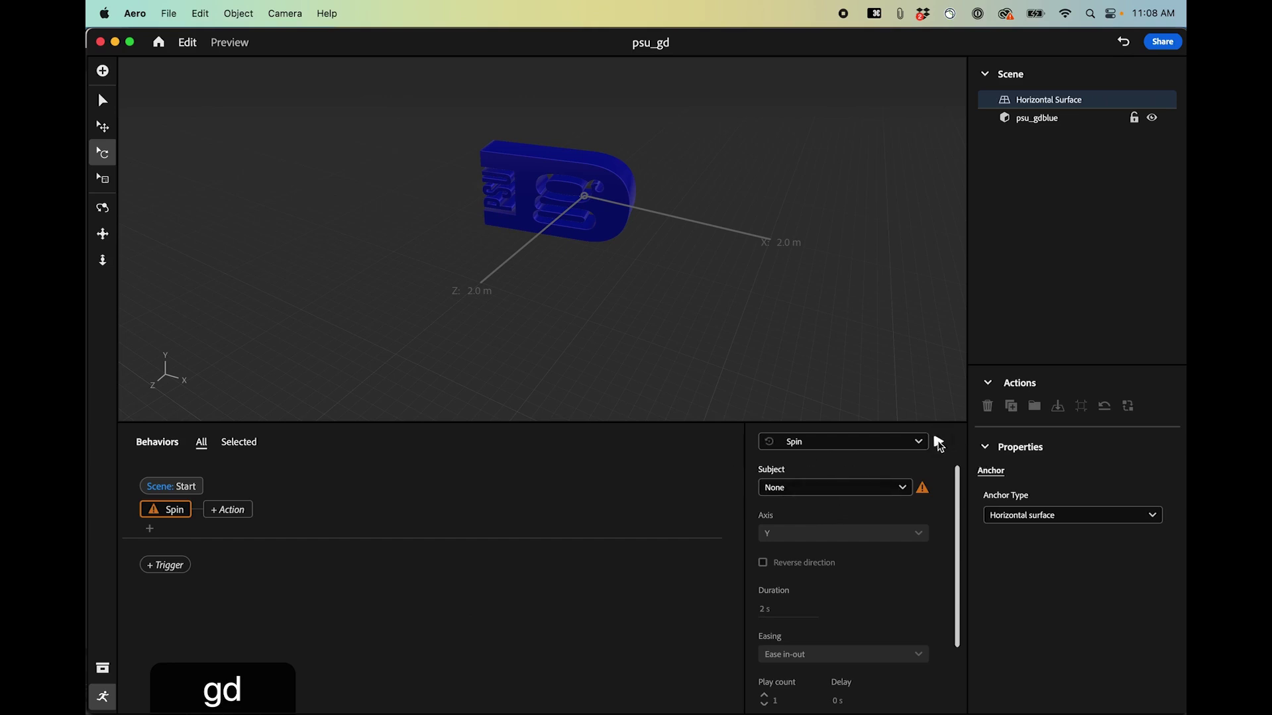
Set the Spin subject to psu_gdblue and the spin axis to Z, previewing each change
click(833, 490)
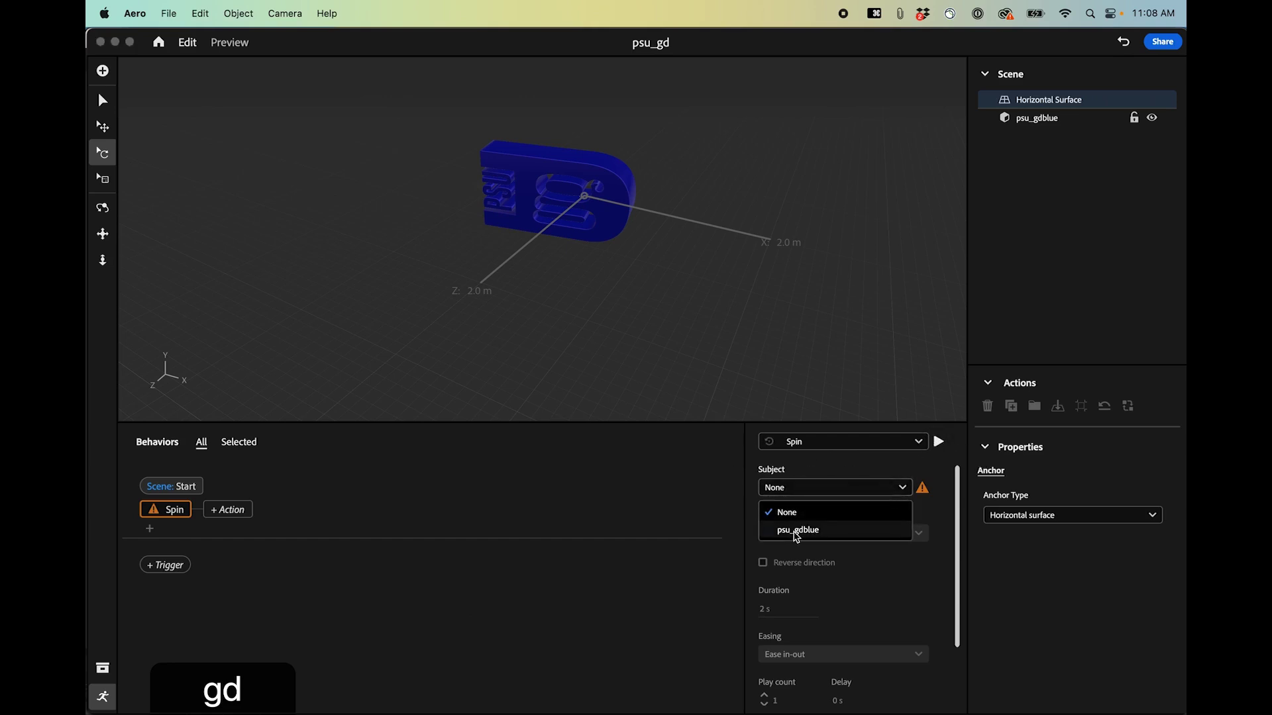
click(797, 530)
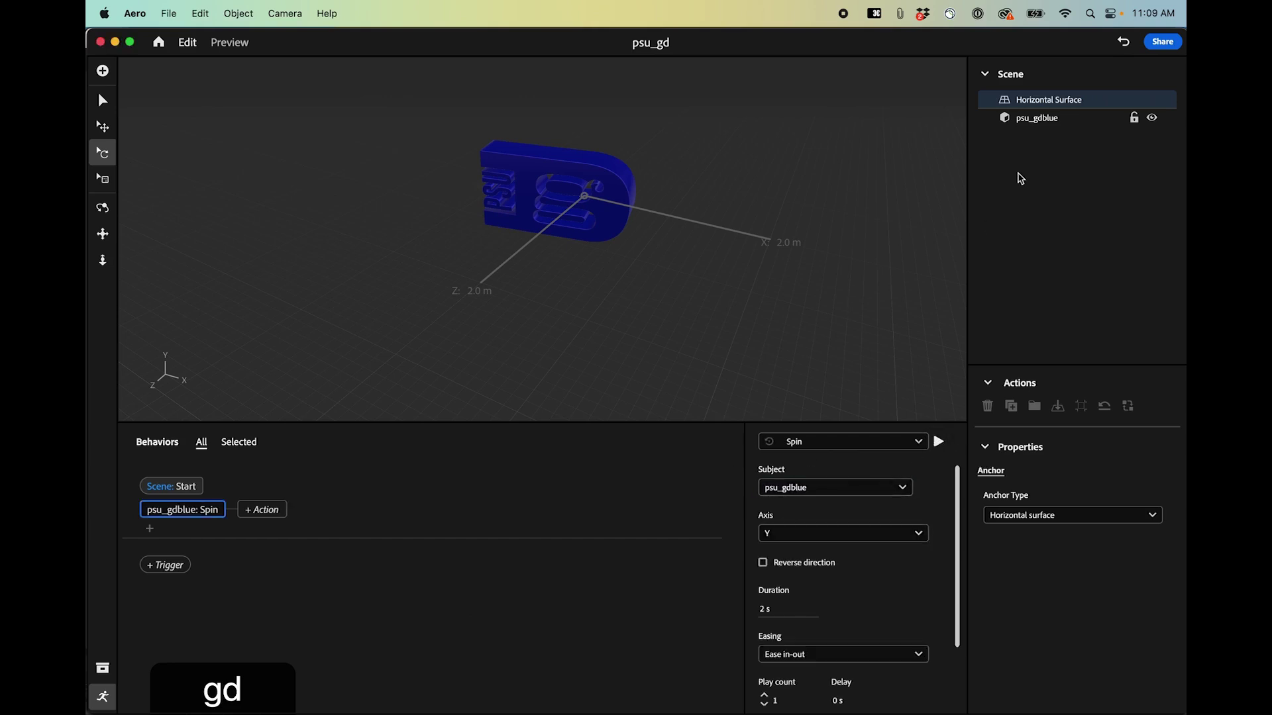
click(1031, 123)
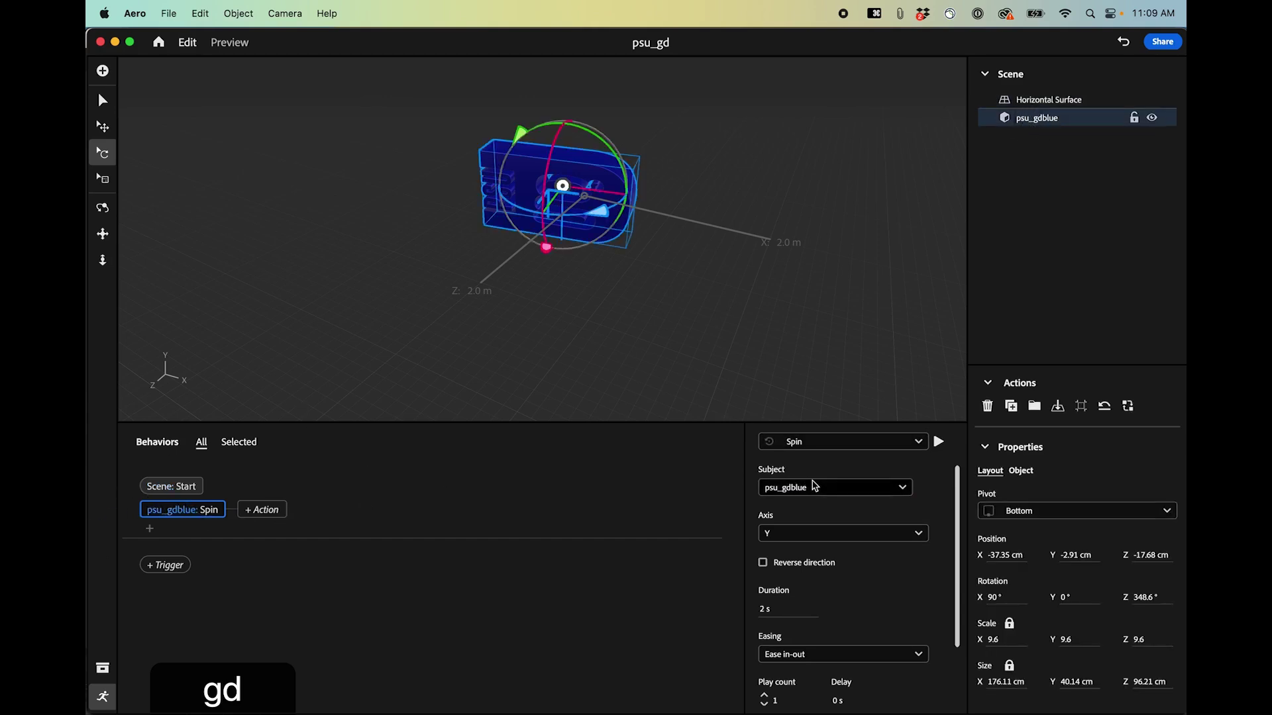
click(839, 495)
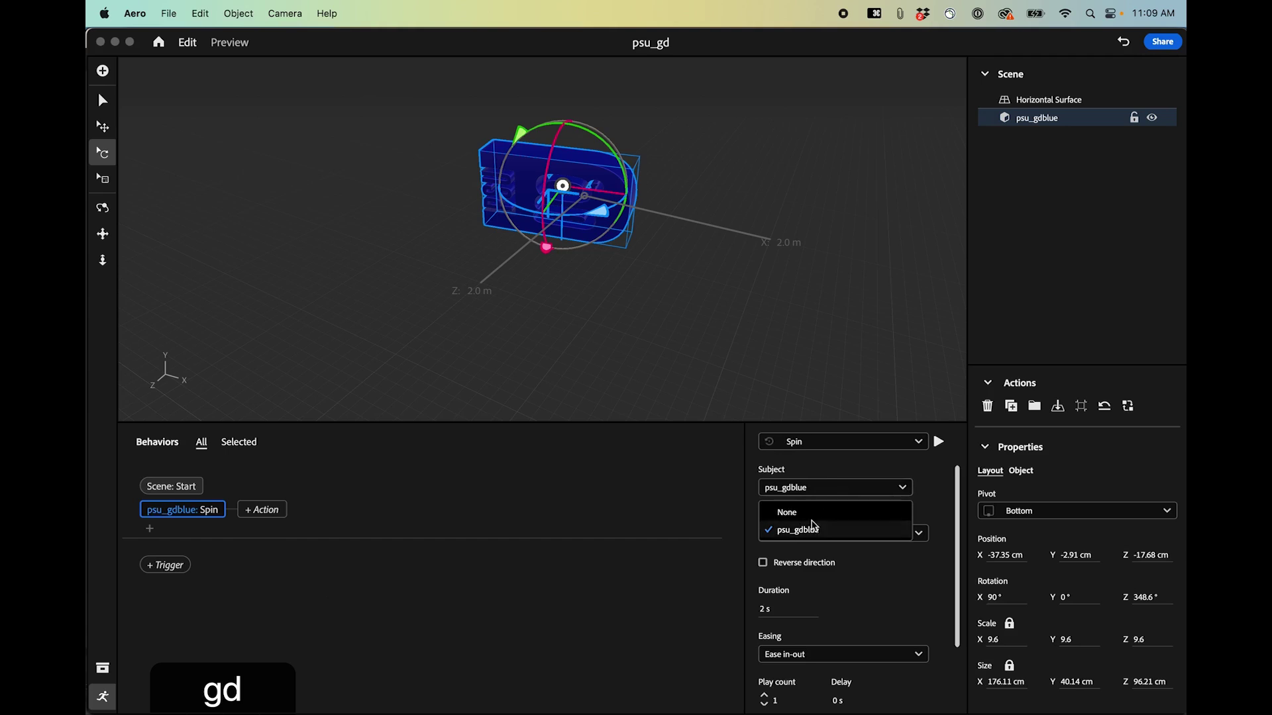
click(659, 508)
click(162, 511)
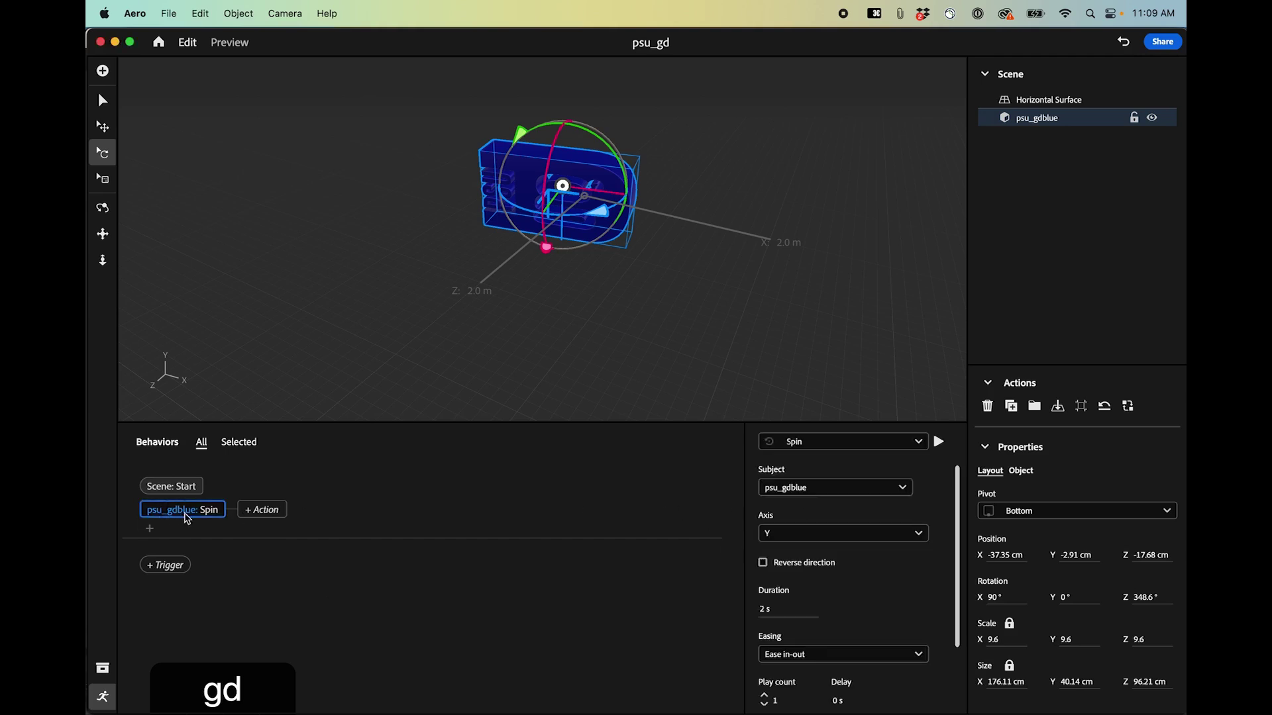
click(942, 444)
click(871, 533)
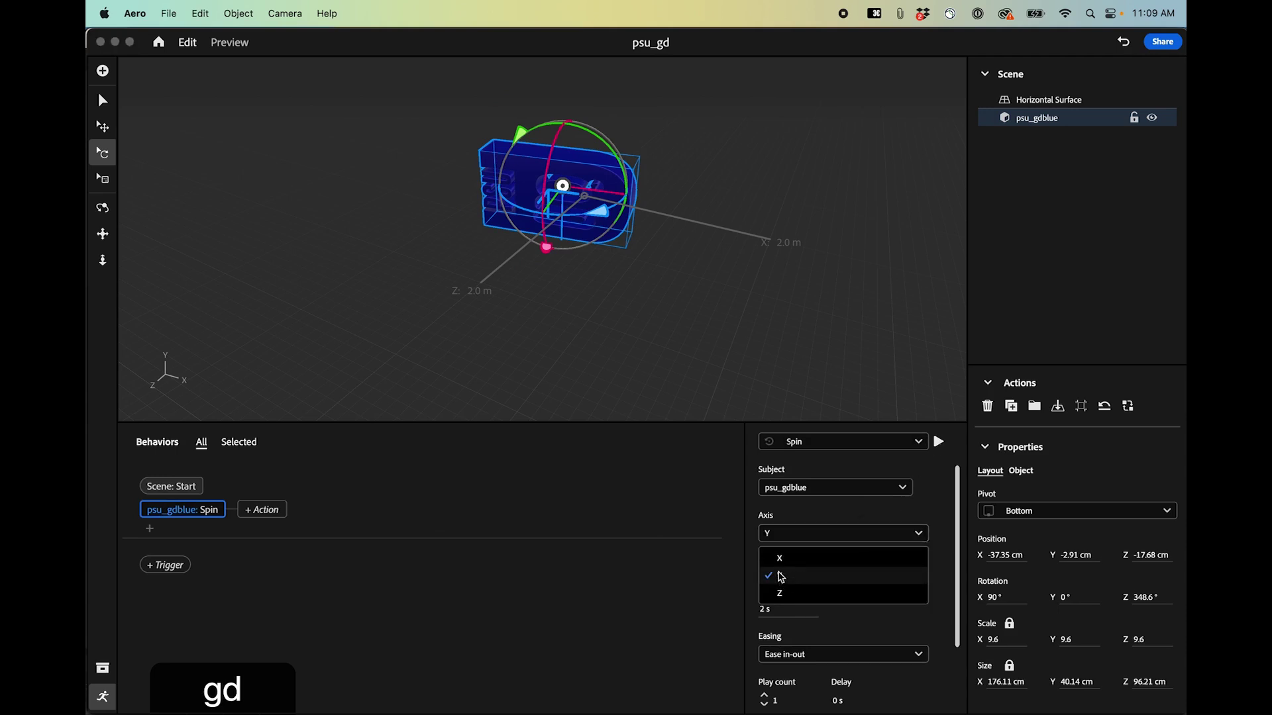
click(785, 592)
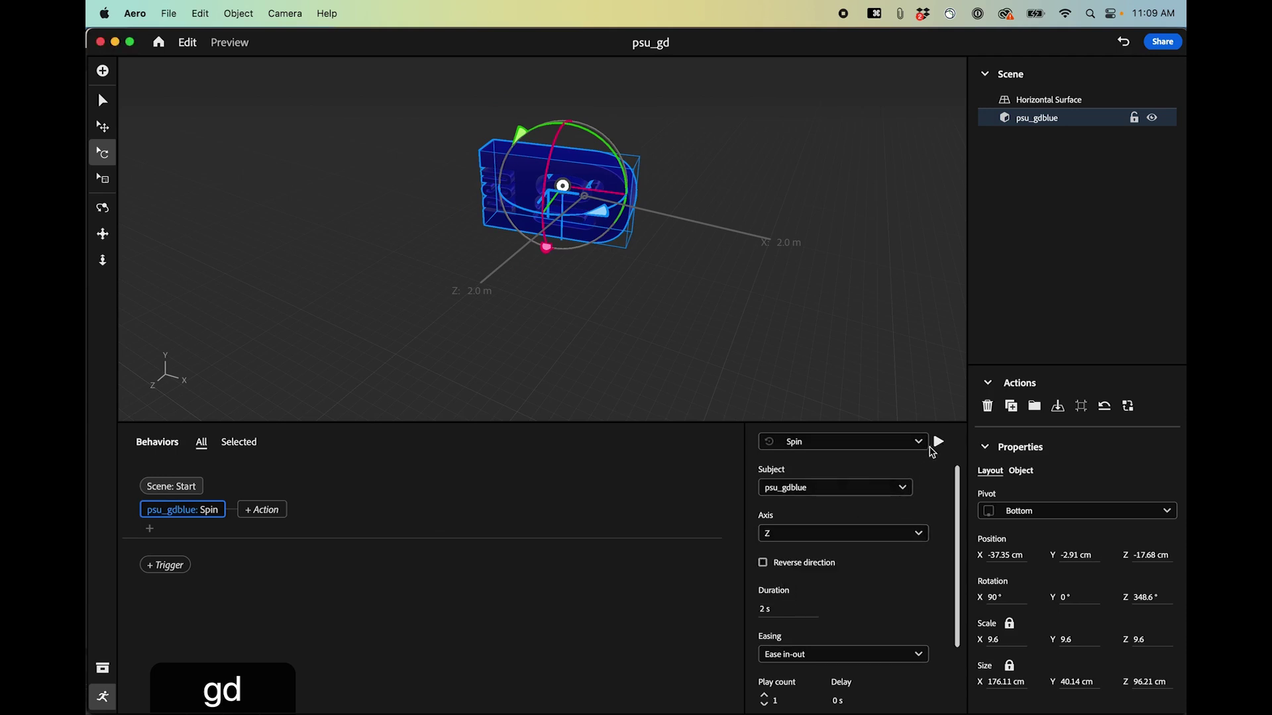
click(939, 443)
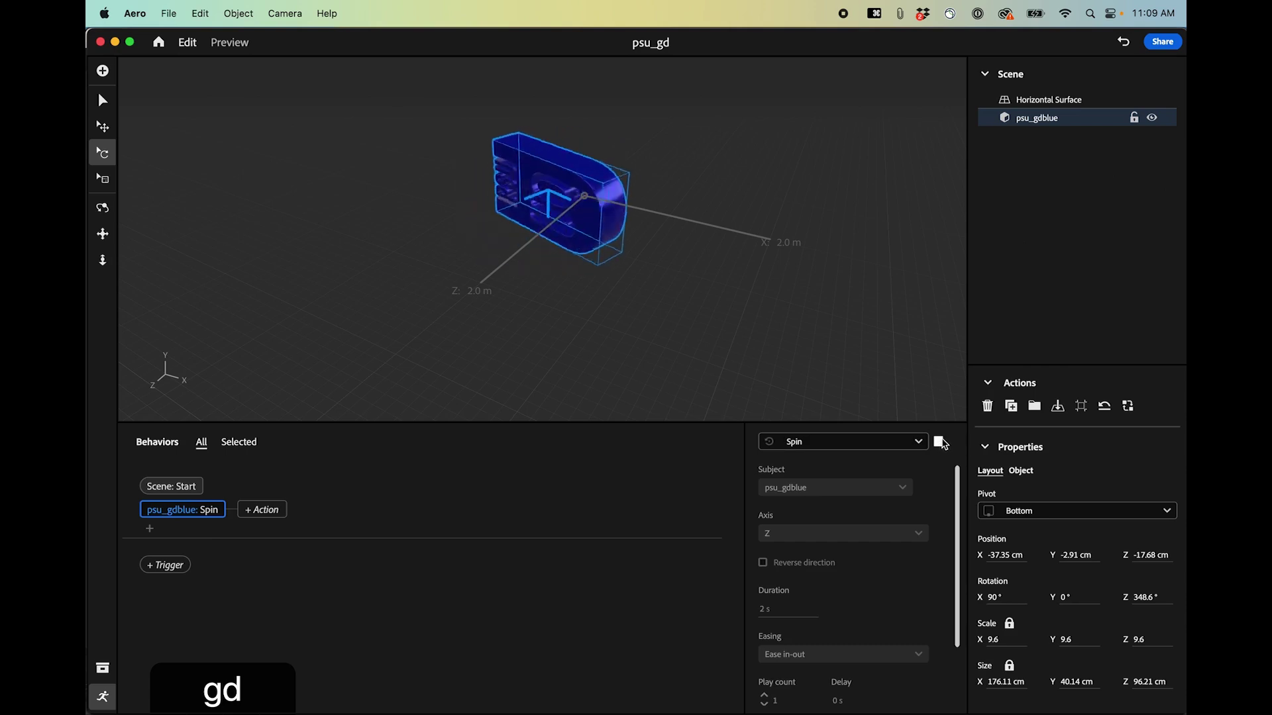
Give the spin a 4 s duration and a 0.5 s delay
click(792, 609)
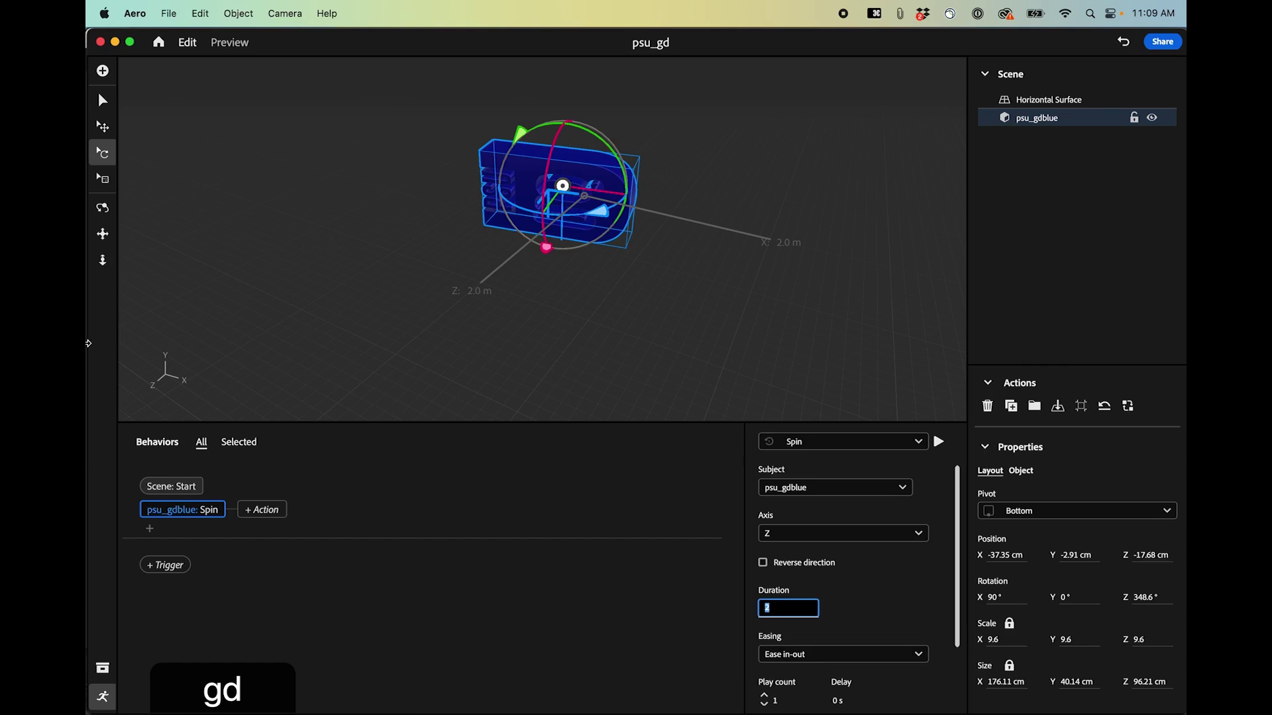
text(4 )
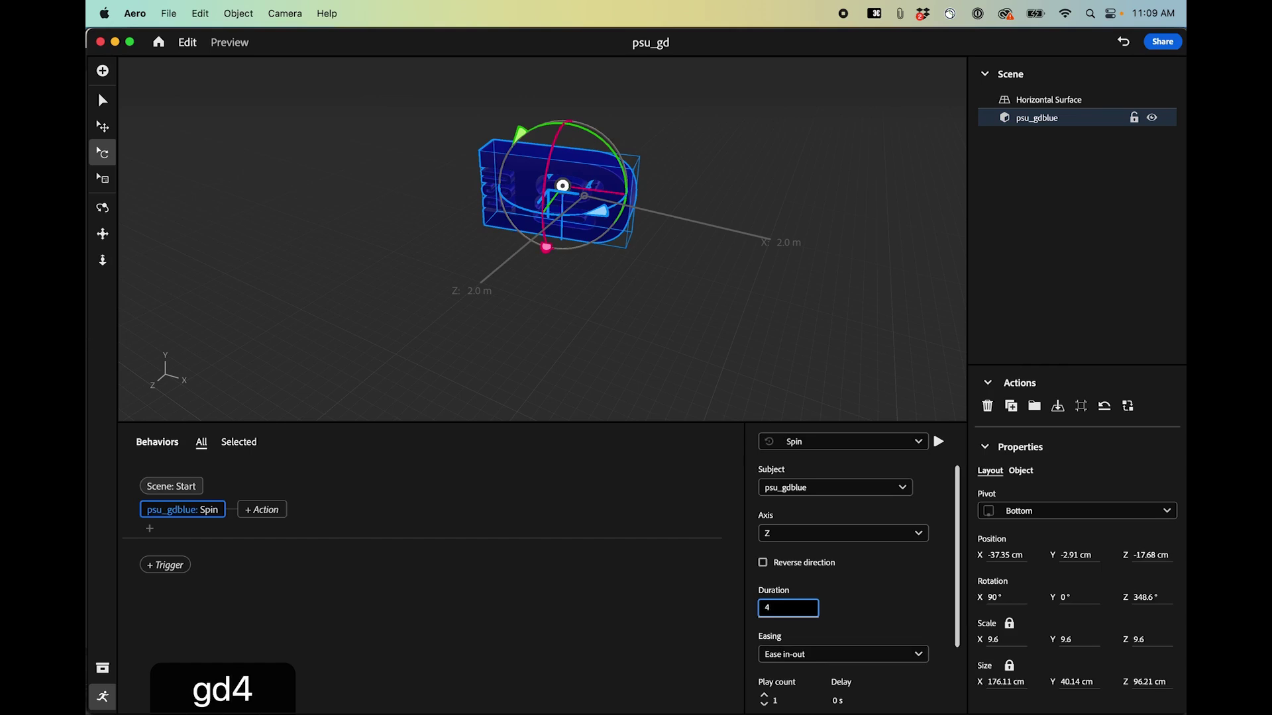
text(s)
key(Return)
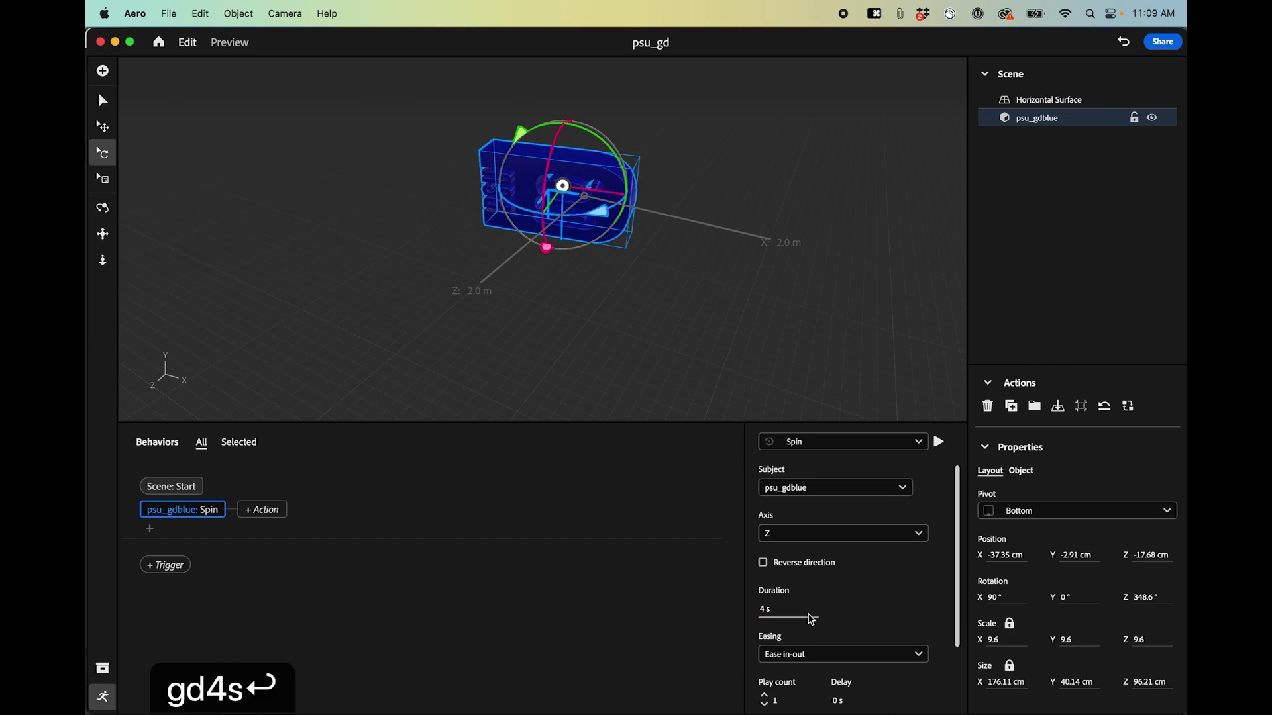
scroll(849, 616, down, 3)
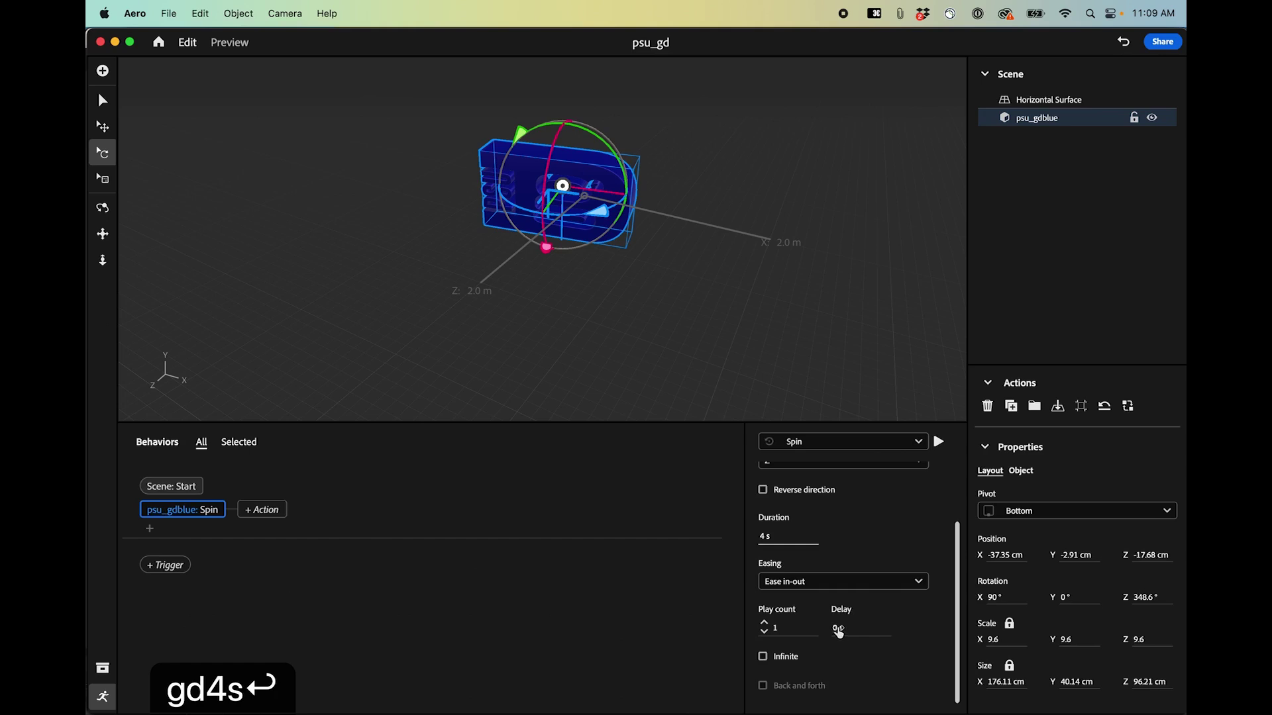
click(839, 629)
text(.5)
key(Return)
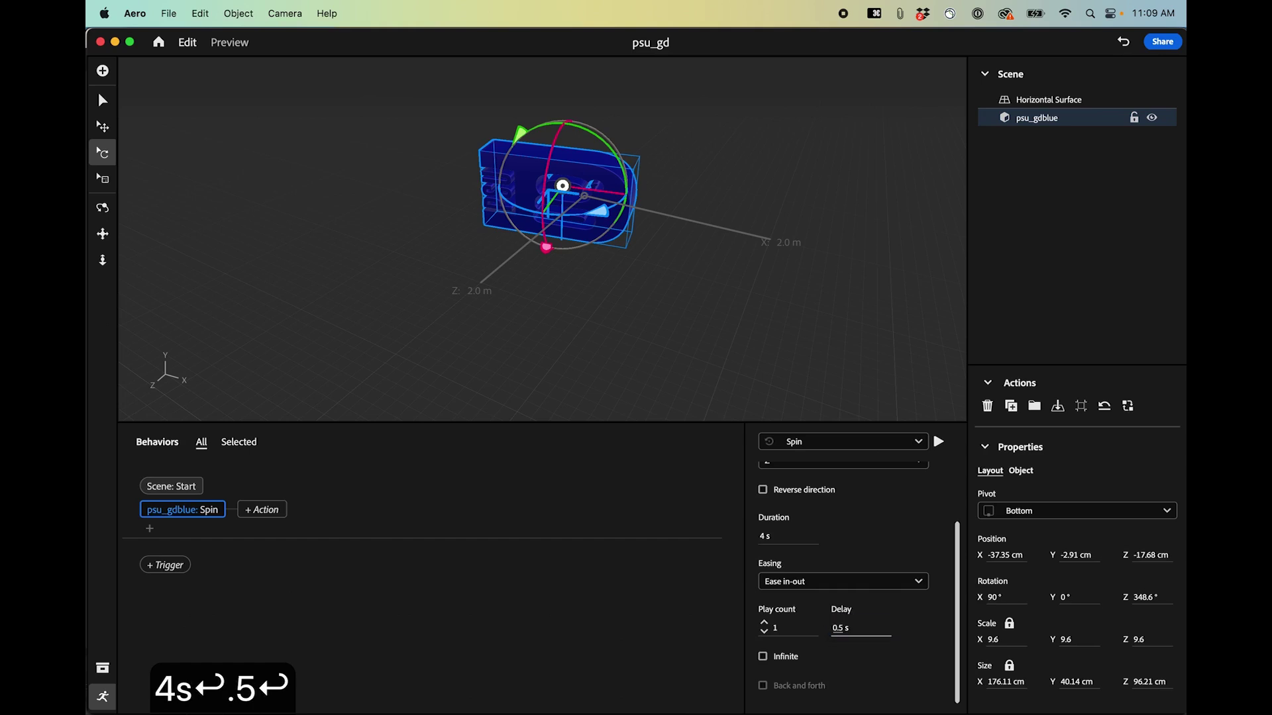
Keep Ease in-out easing, enable Infinite looping, and preview the spin
click(822, 583)
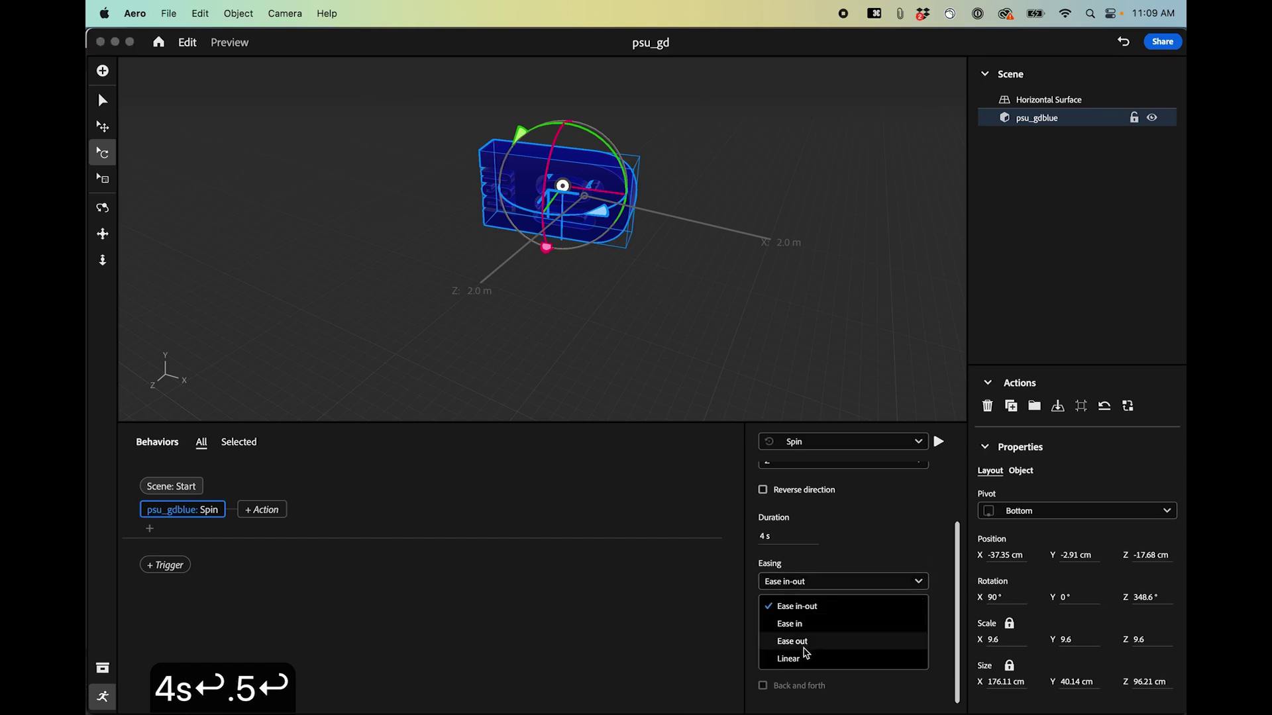
click(841, 548)
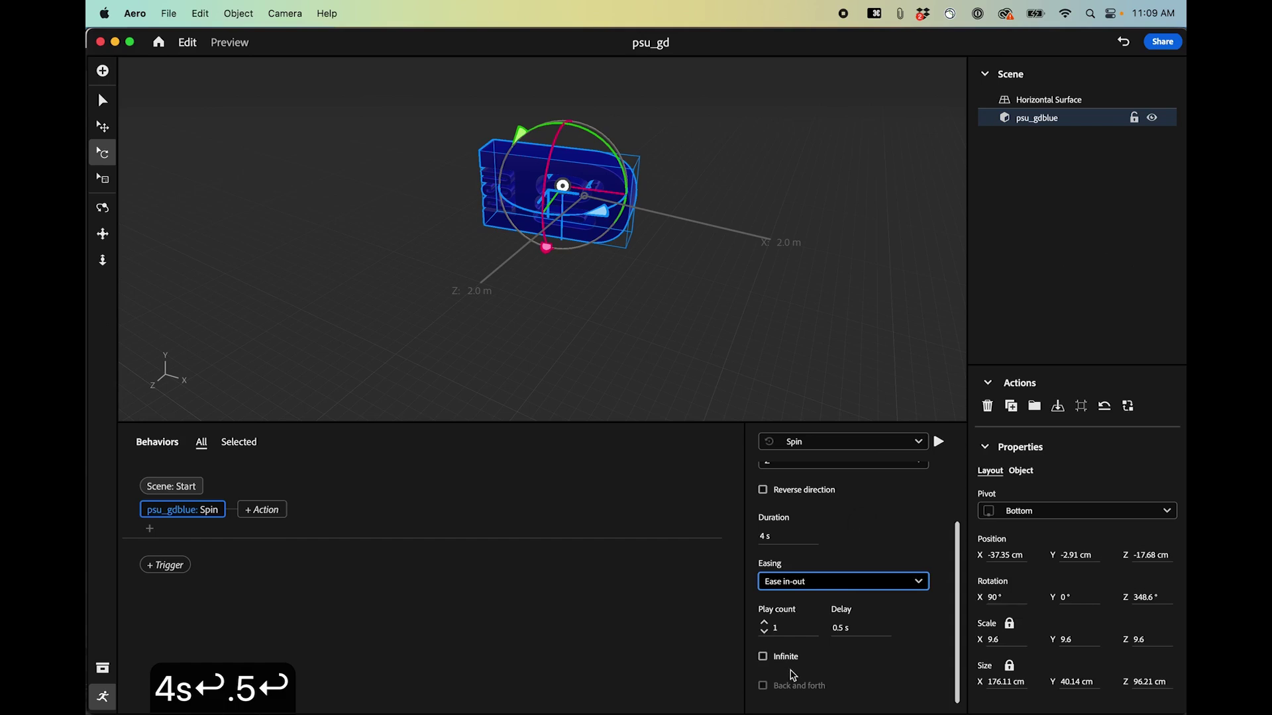
click(801, 581)
click(877, 535)
click(763, 656)
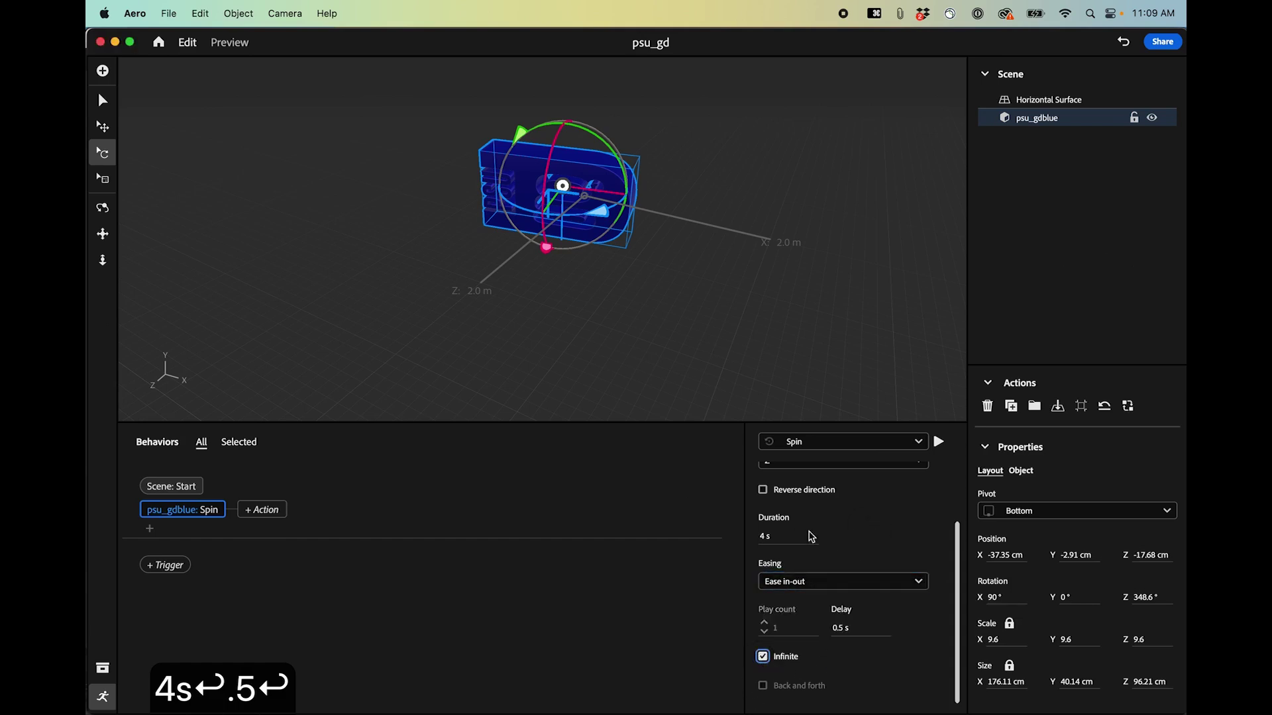
click(939, 441)
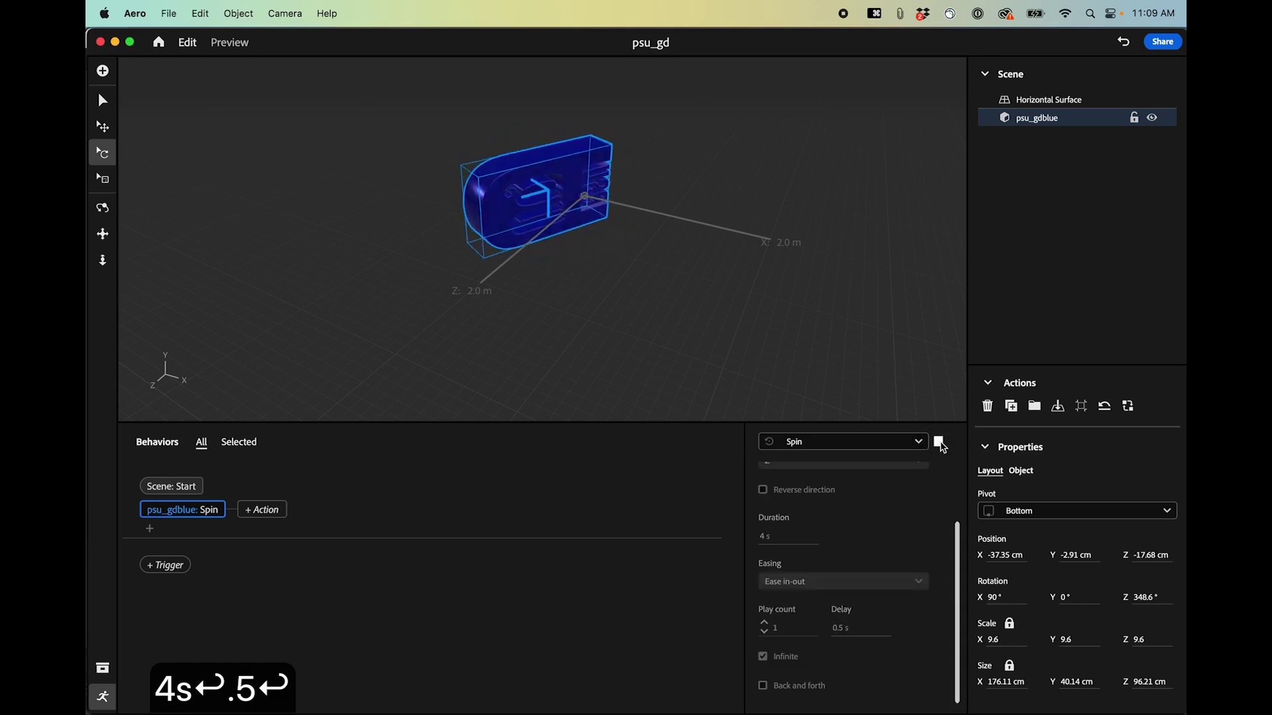
Stop the preview, scrub Position Y upward to lift the logo, then deselect it
click(939, 442)
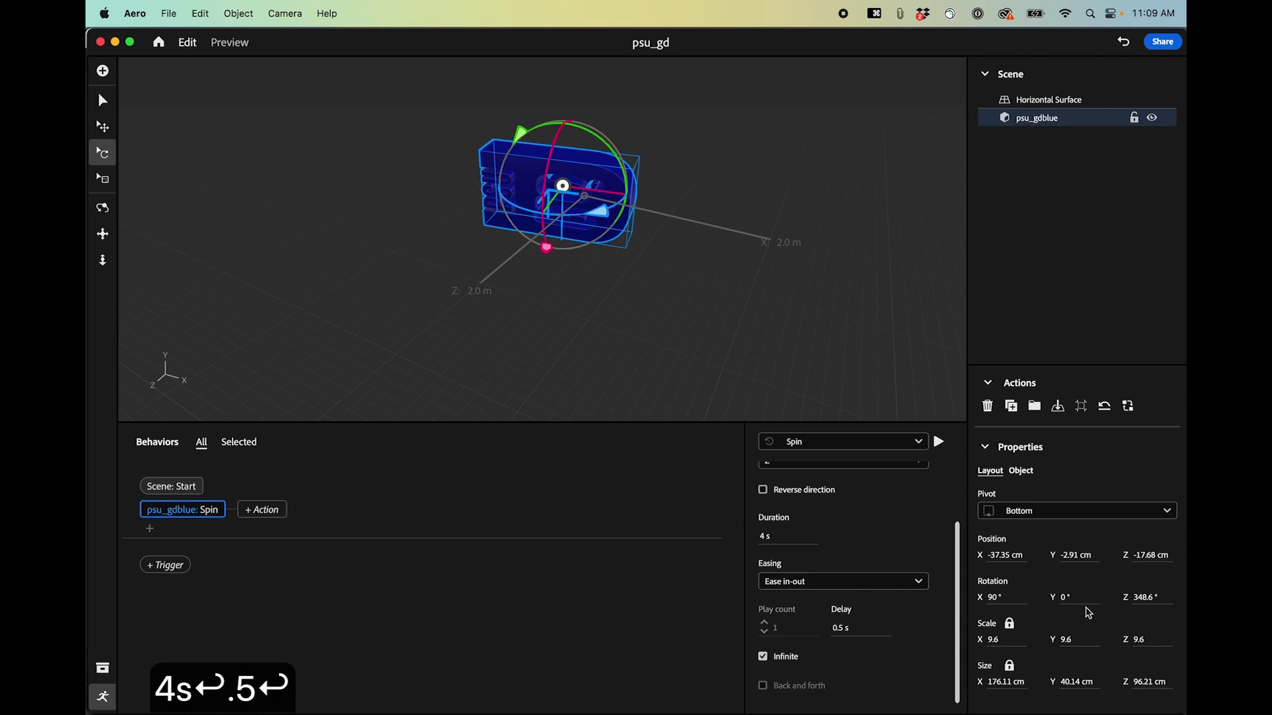
drag(1095, 561, 1109, 563)
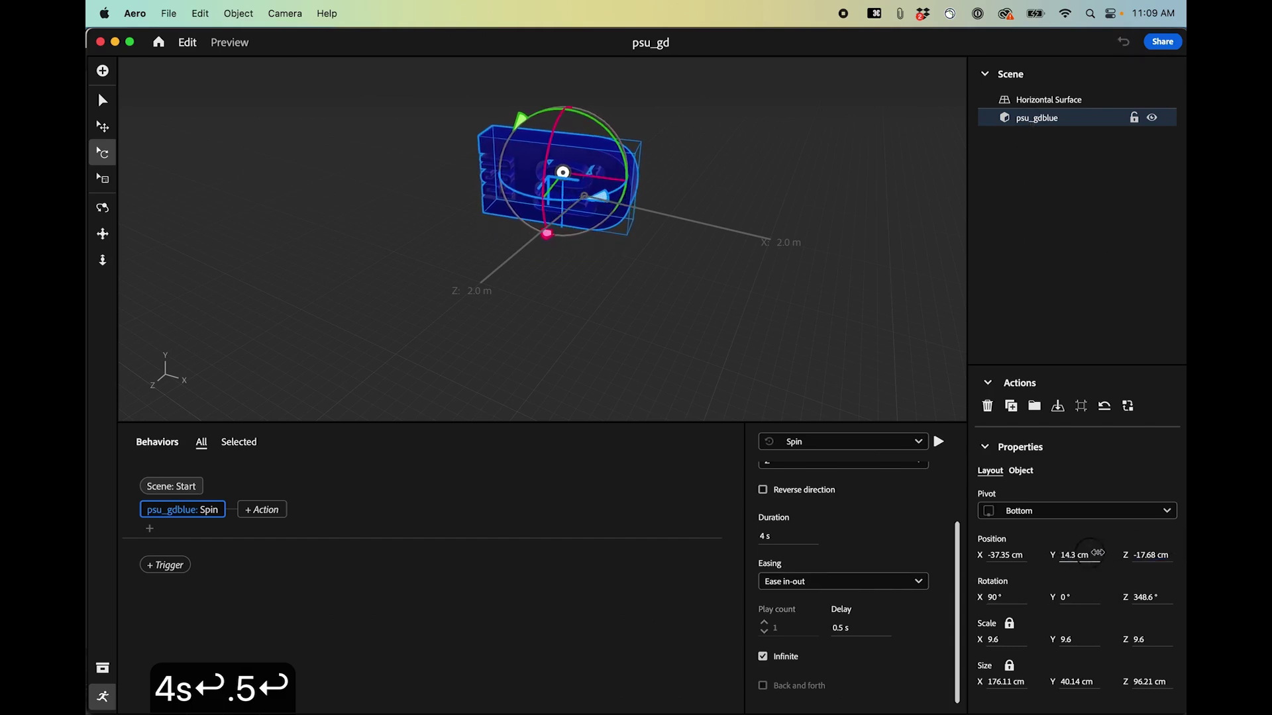
click(652, 298)
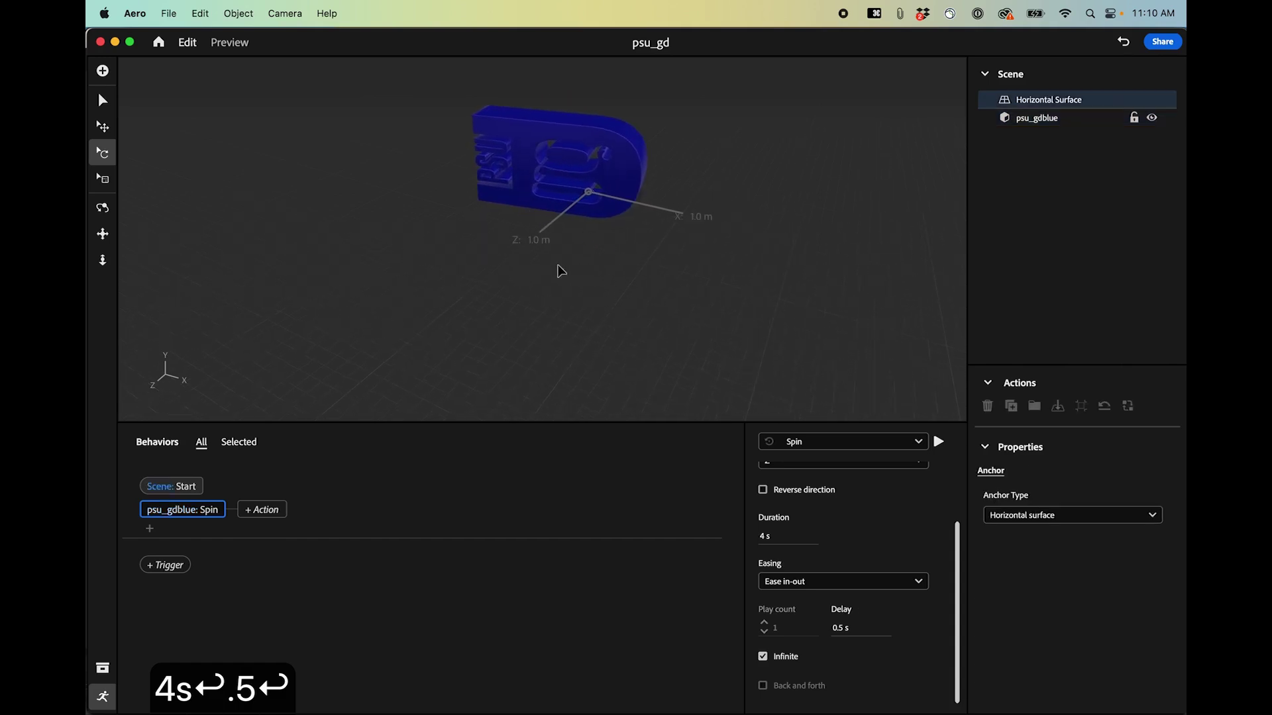
click(415, 267)
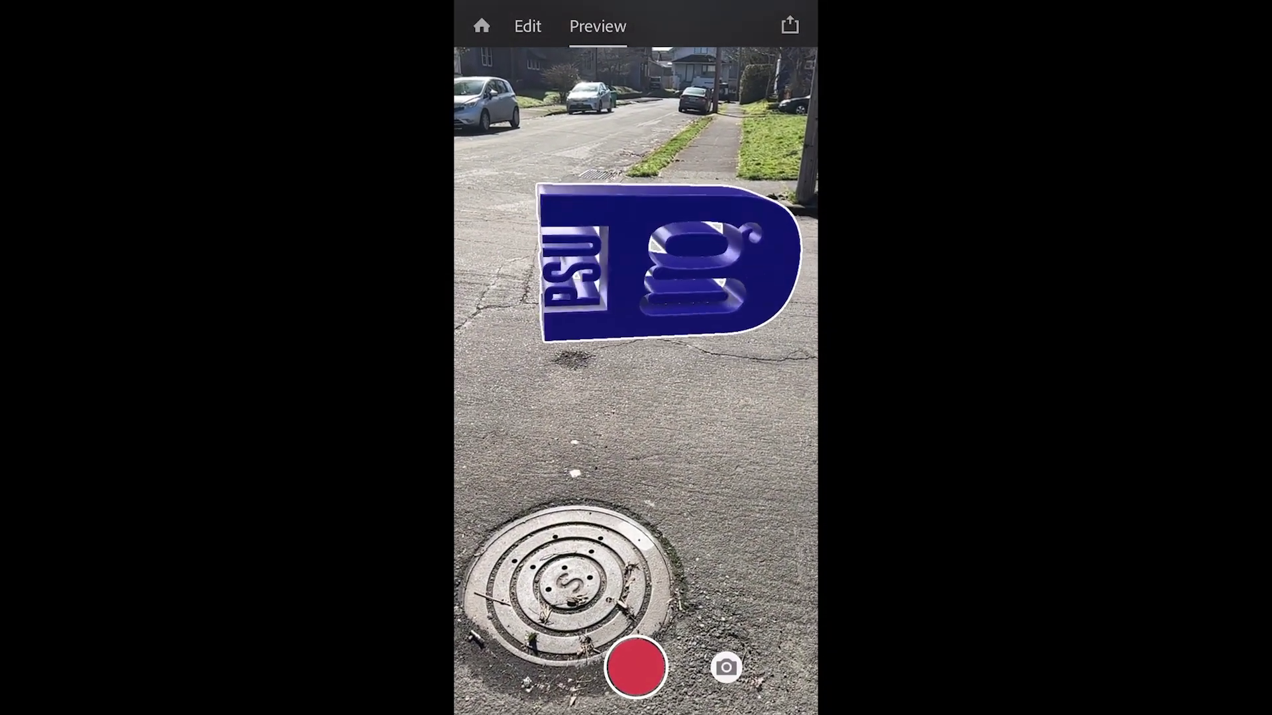
Return to editing, show Behaviors, and review the psu_gdblueScale action's settings
click(528, 26)
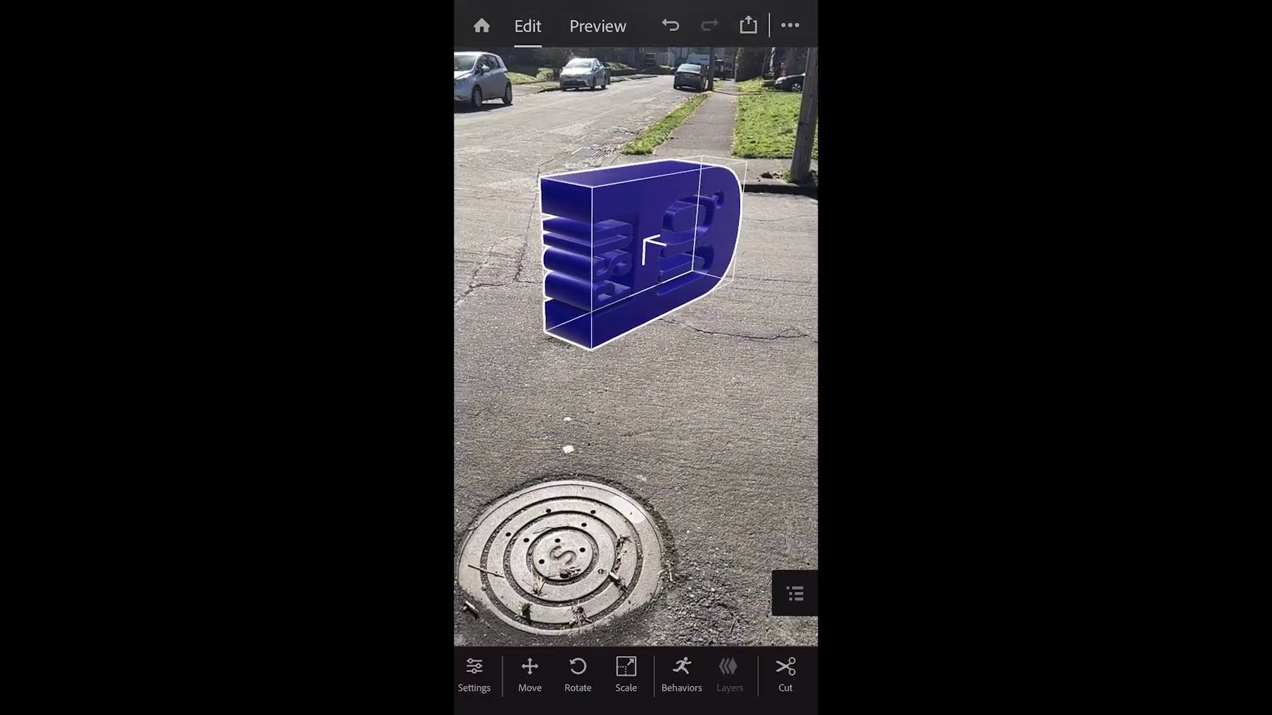
click(681, 672)
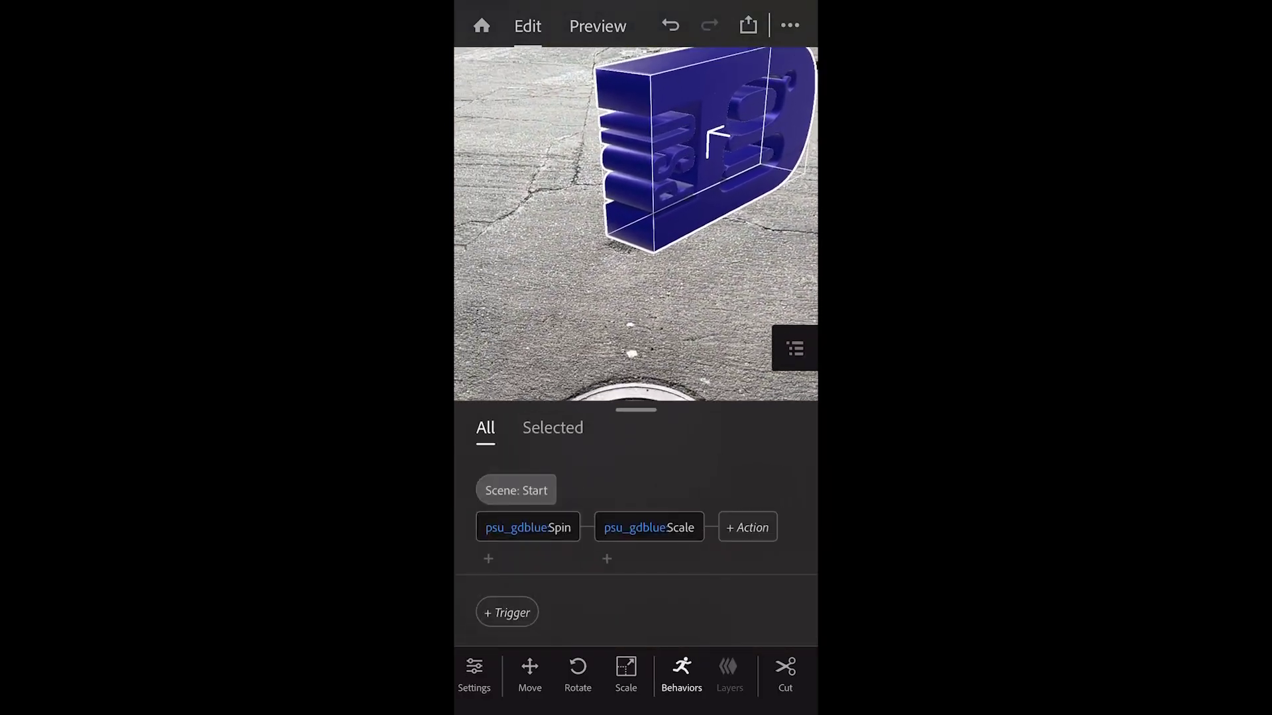
click(649, 527)
scroll(636, 563, down, 5)
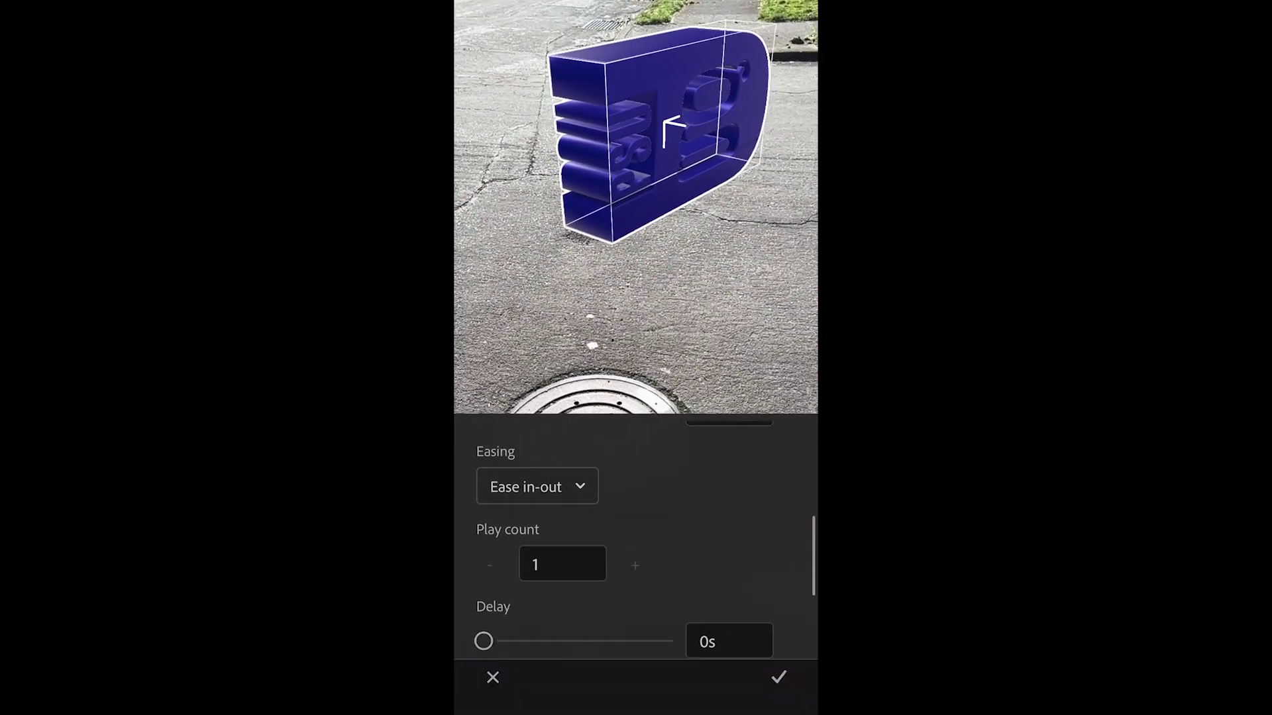
scroll(636, 563, down, 5)
scroll(636, 563, up, 2)
scroll(635, 563, down, 2)
scroll(636, 562, up, 5)
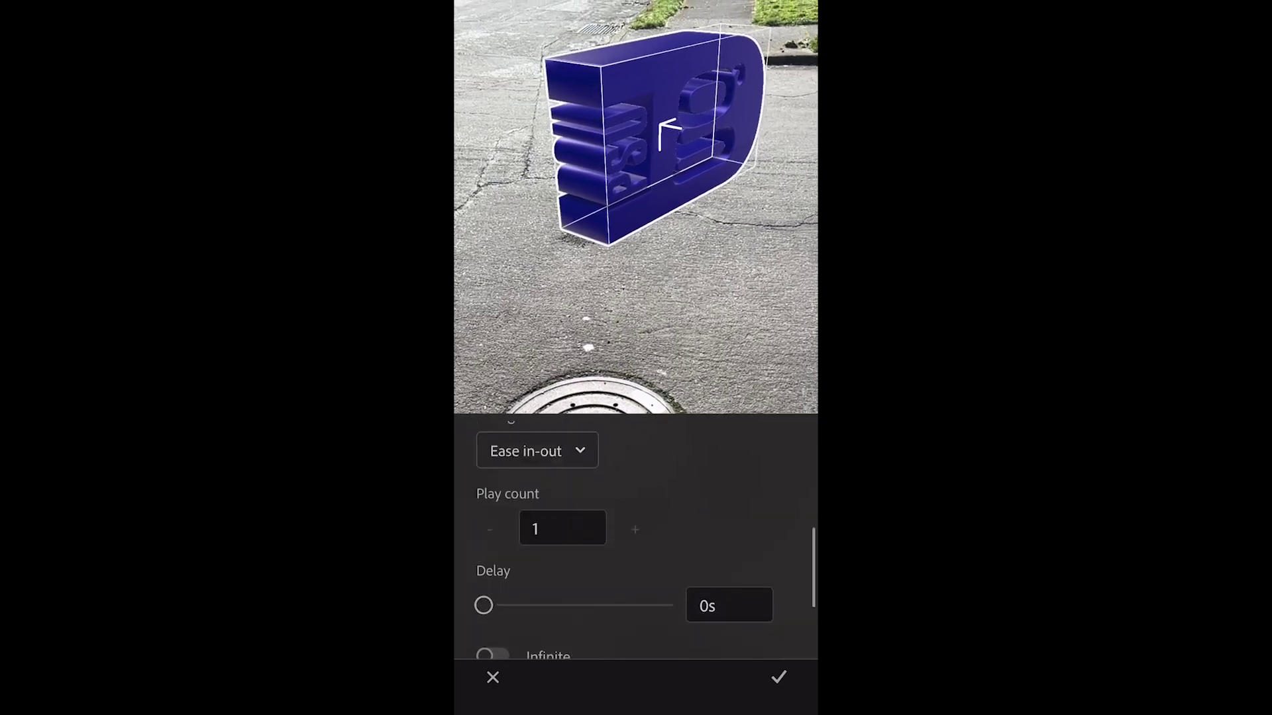
scroll(636, 543, up, 4)
click(493, 677)
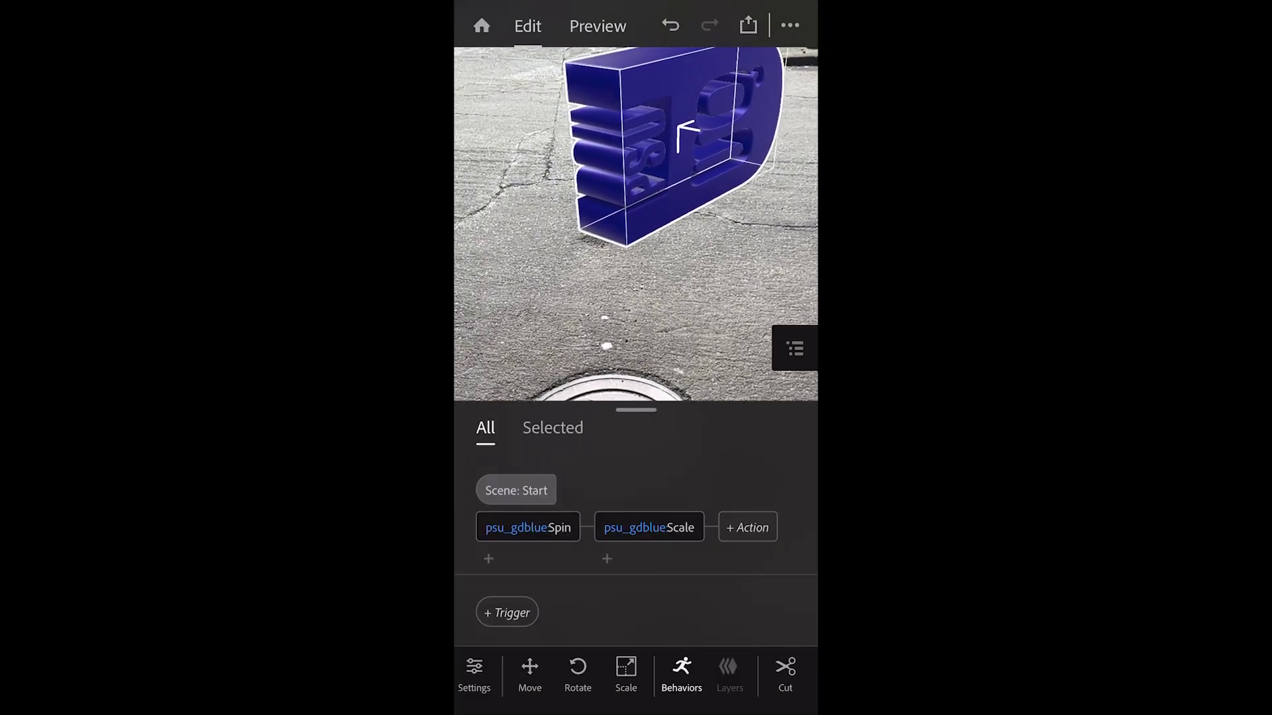
click(648, 527)
click(778, 677)
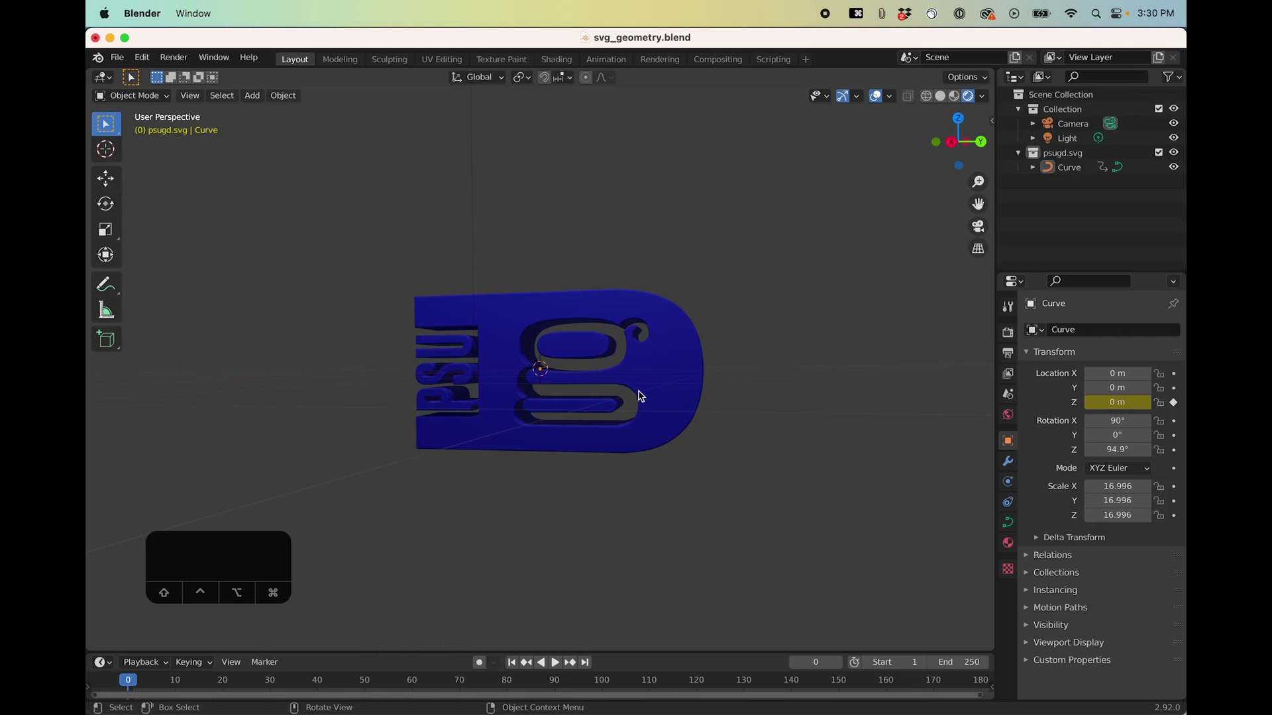
scroll(95, 688, up, 1)
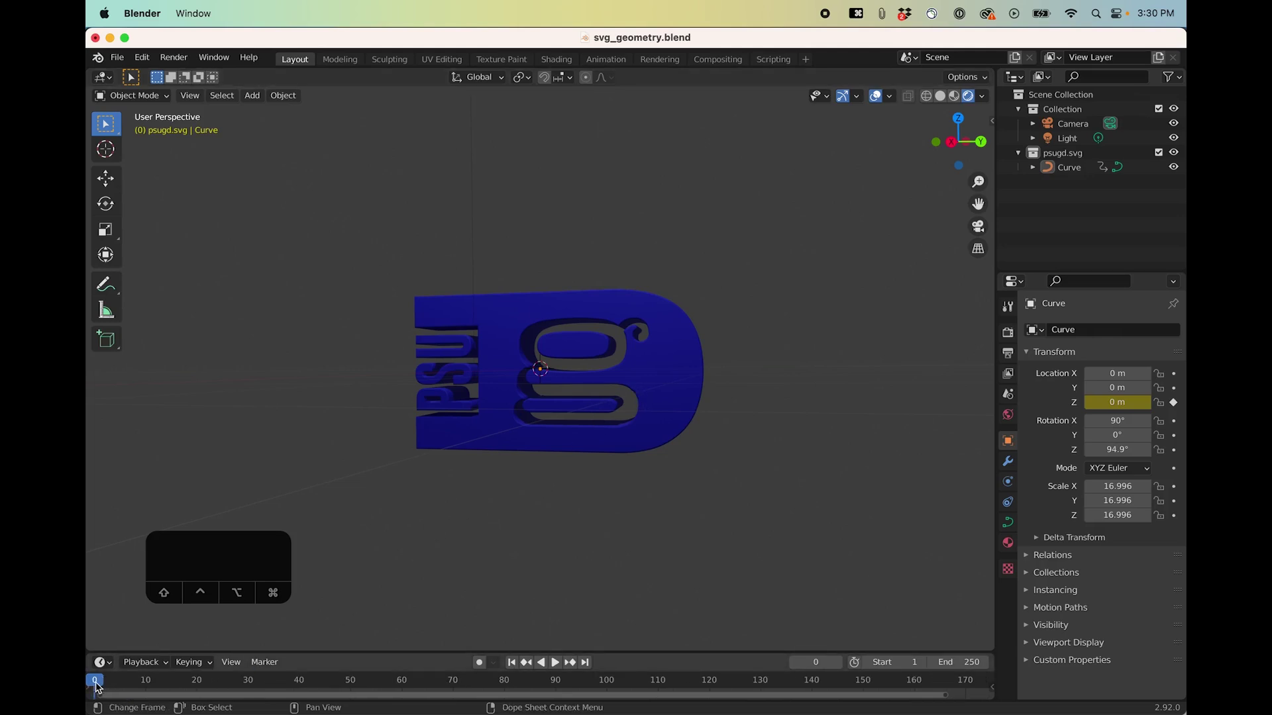
key(space)
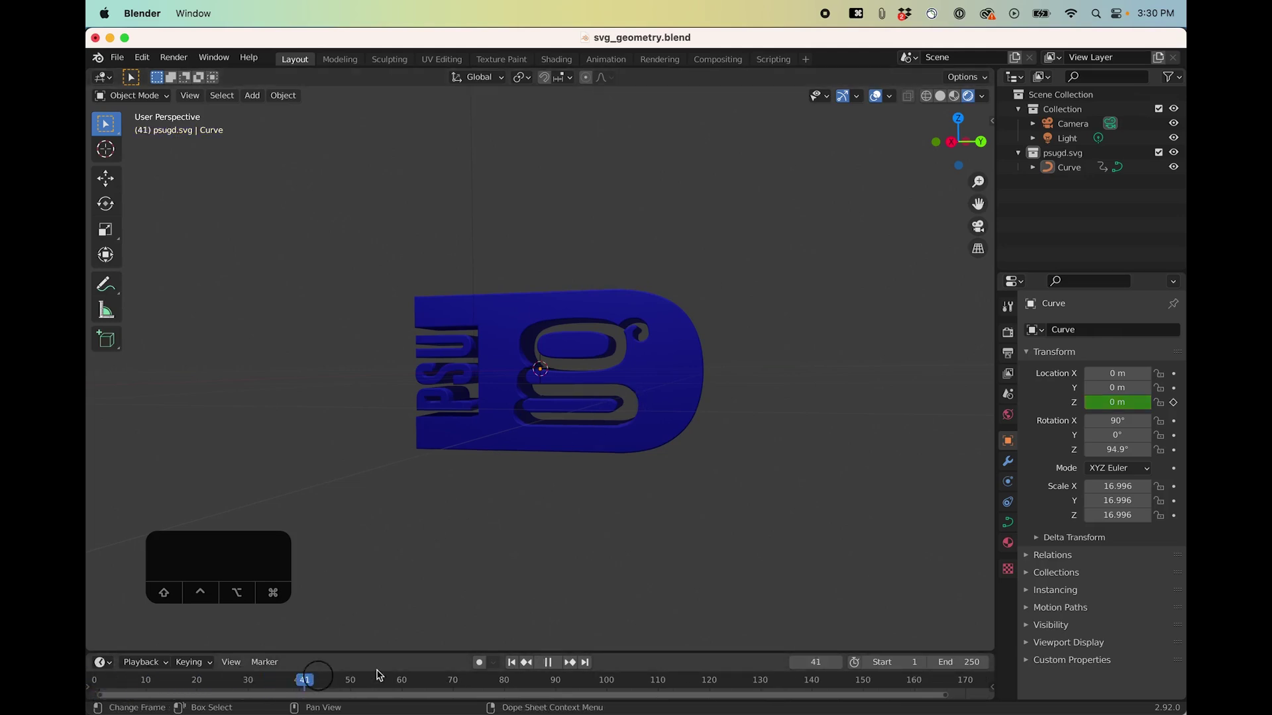
key(Escape)
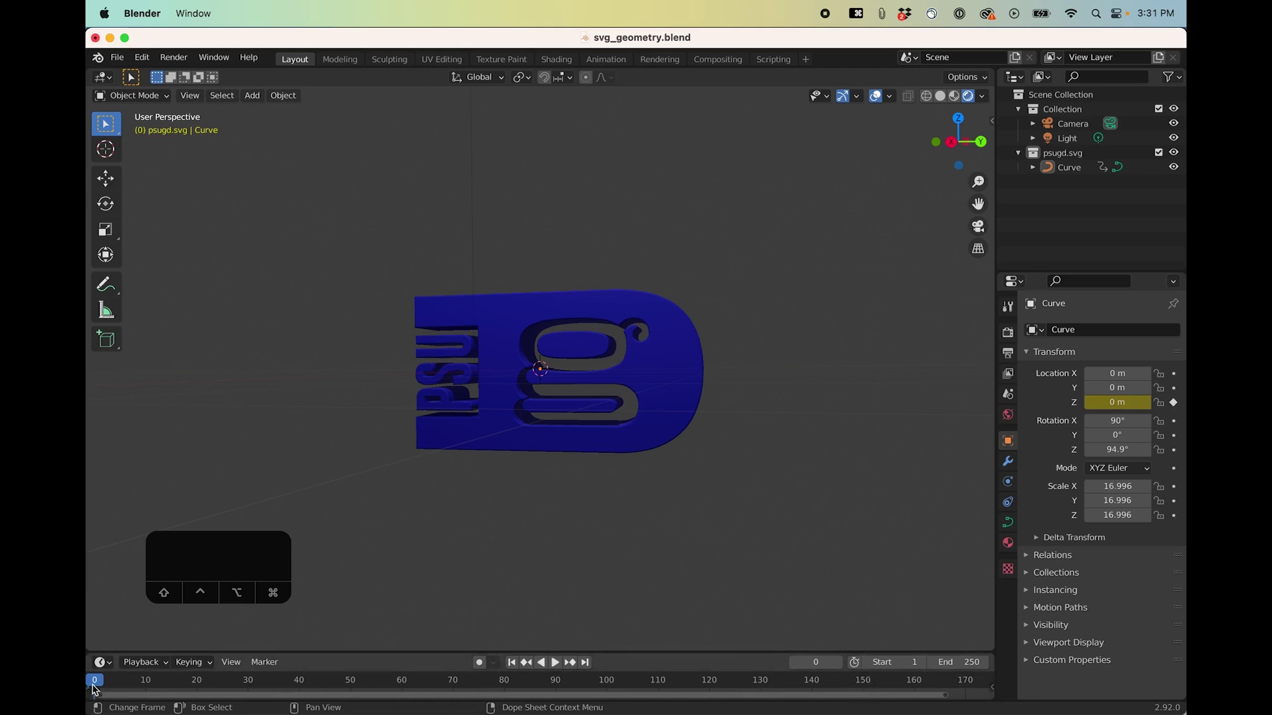
key(space)
key(Escape)
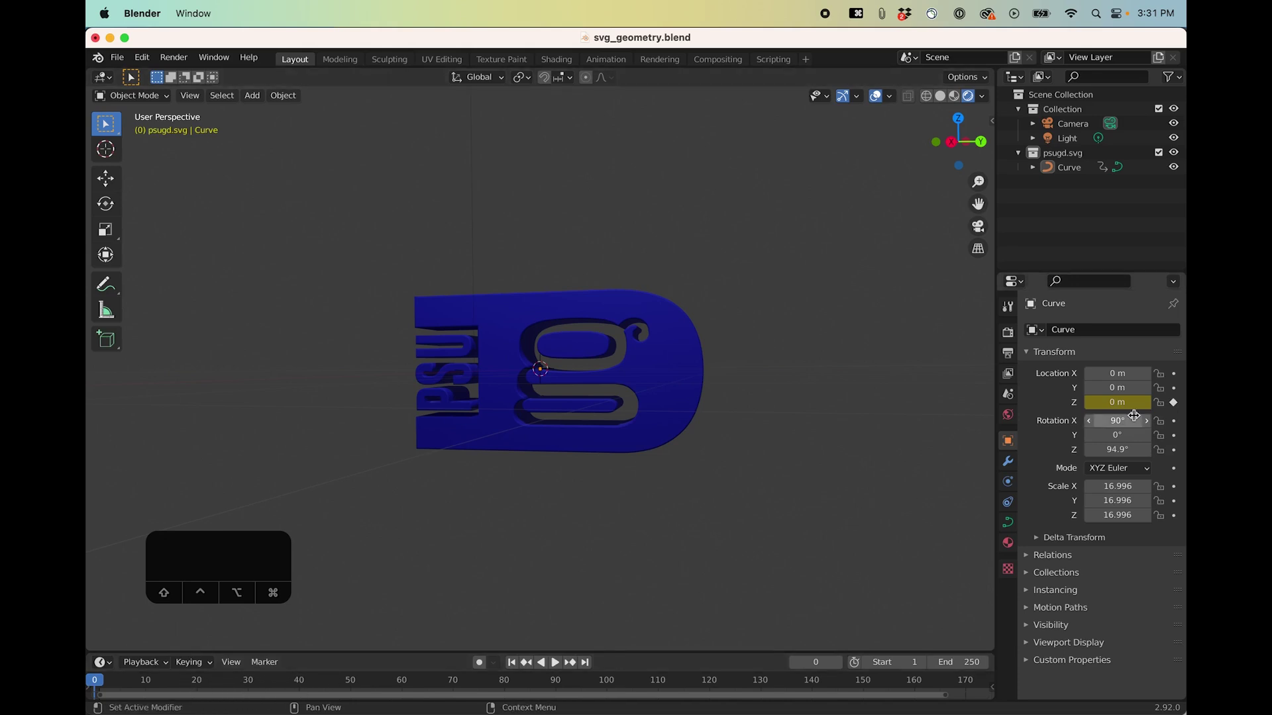
click(1173, 403)
Re-key Location Z at 0 m on frame 0 and set the end frame to 180
click(1174, 402)
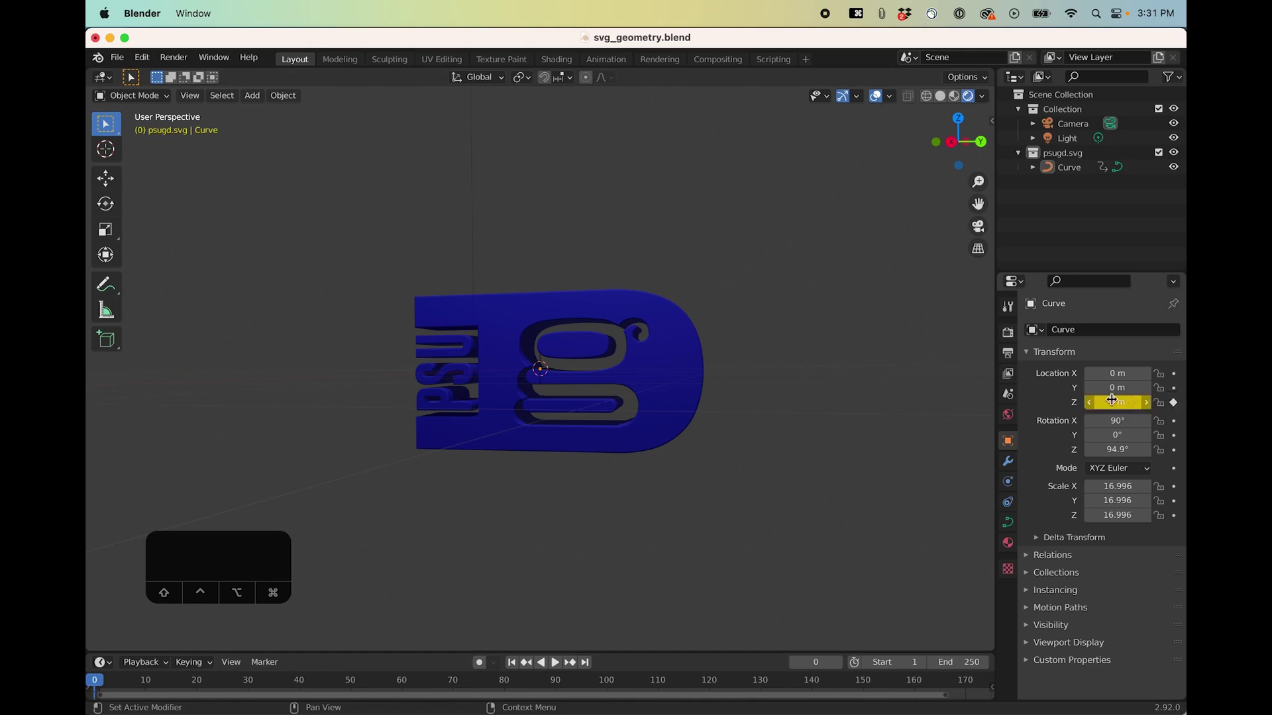
drag(119, 689, 396, 686)
click(975, 663)
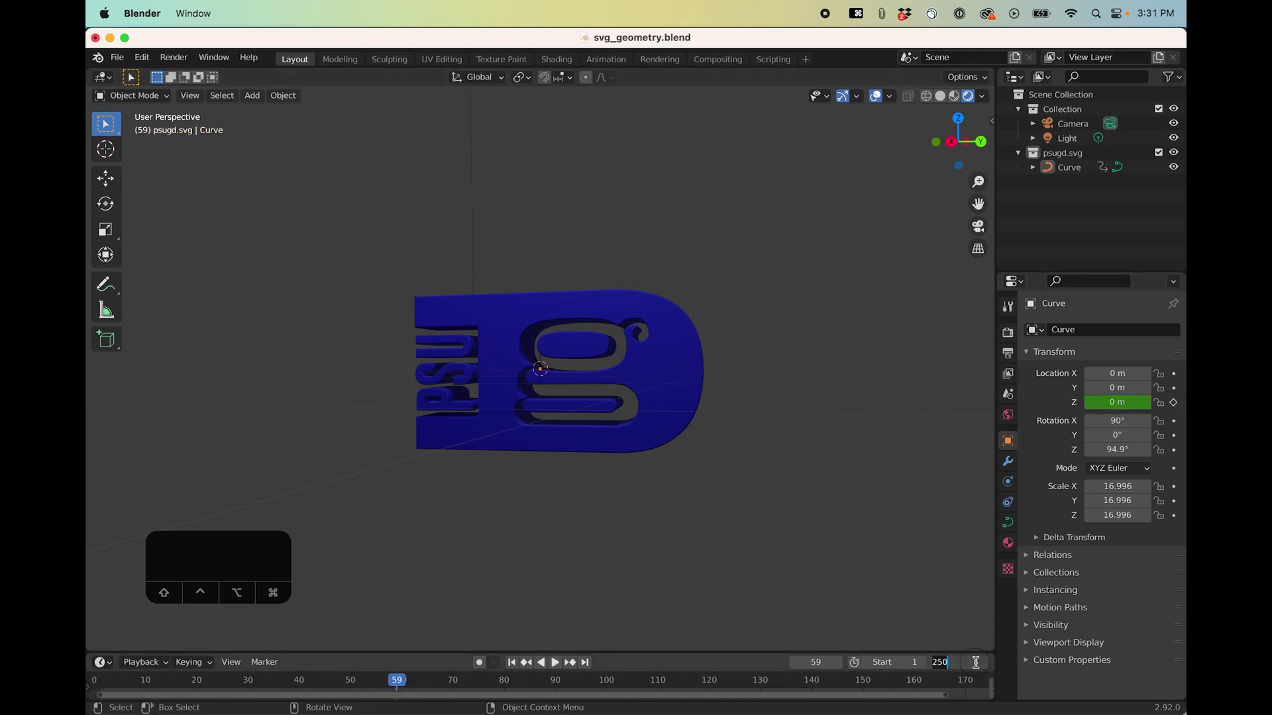
text(180)
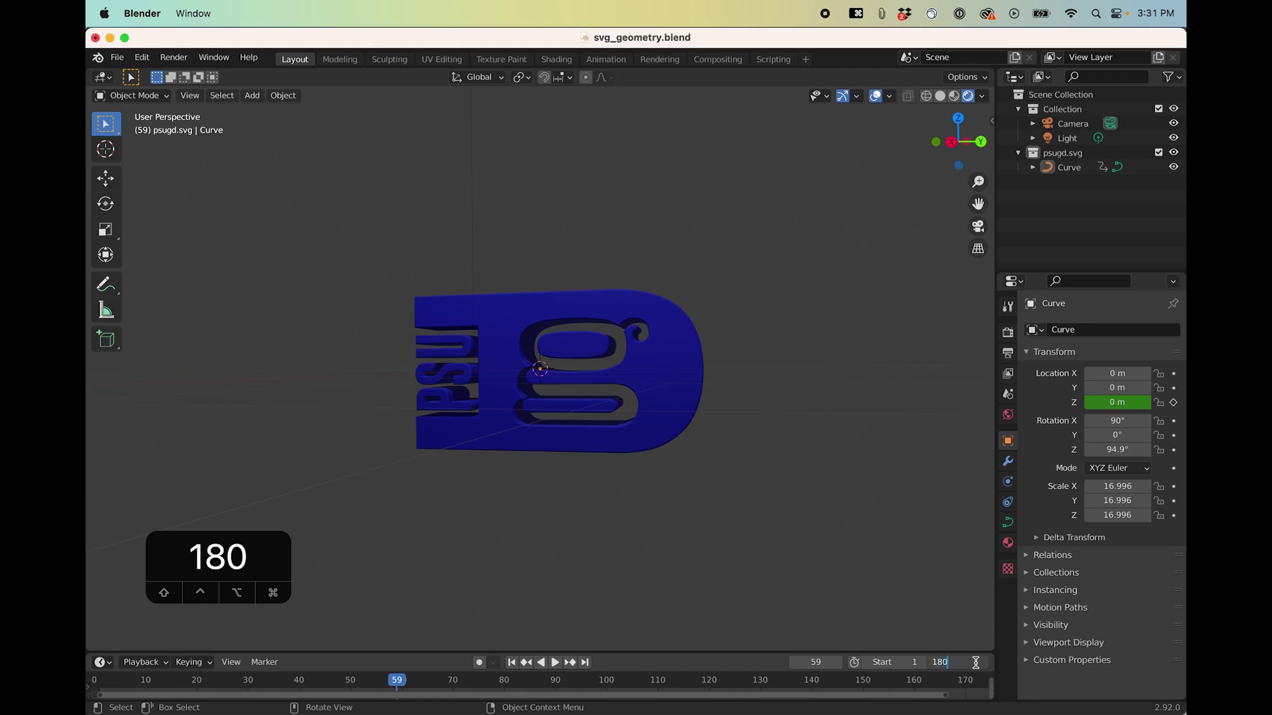
key(Return)
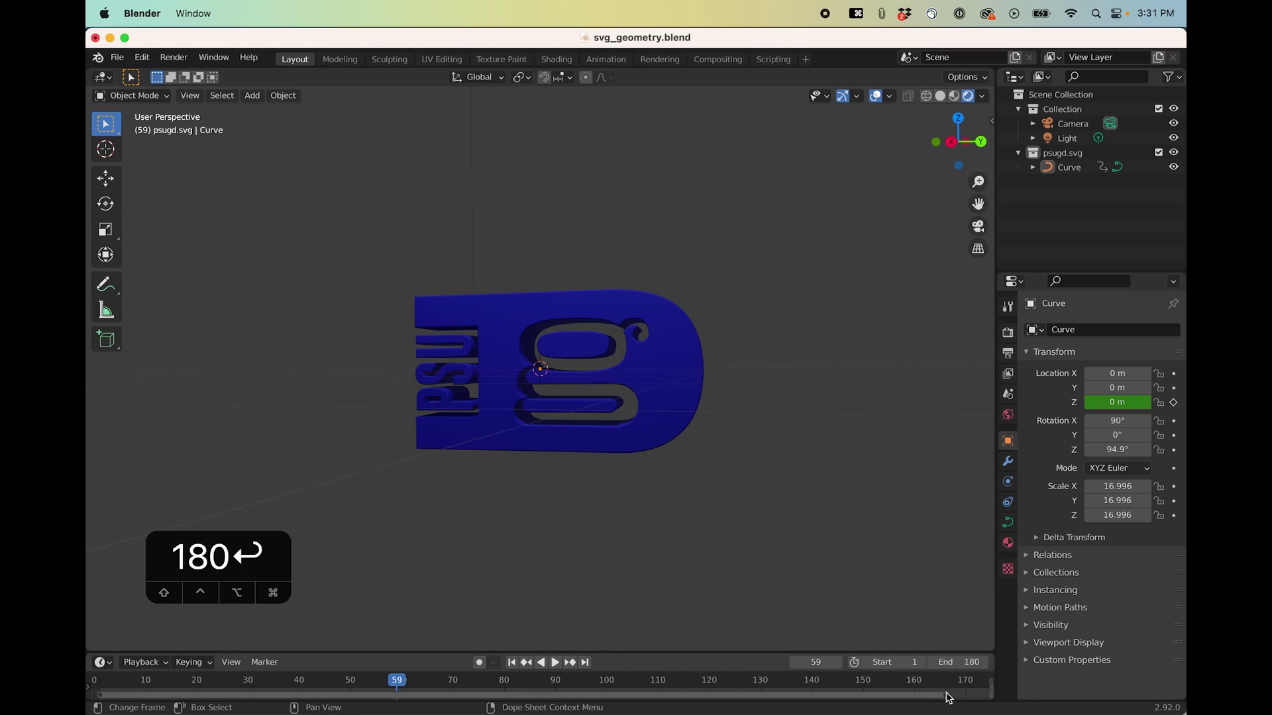
Key Location Z at 3.02 m on frames 60 and 85 and preview the rise
click(401, 684)
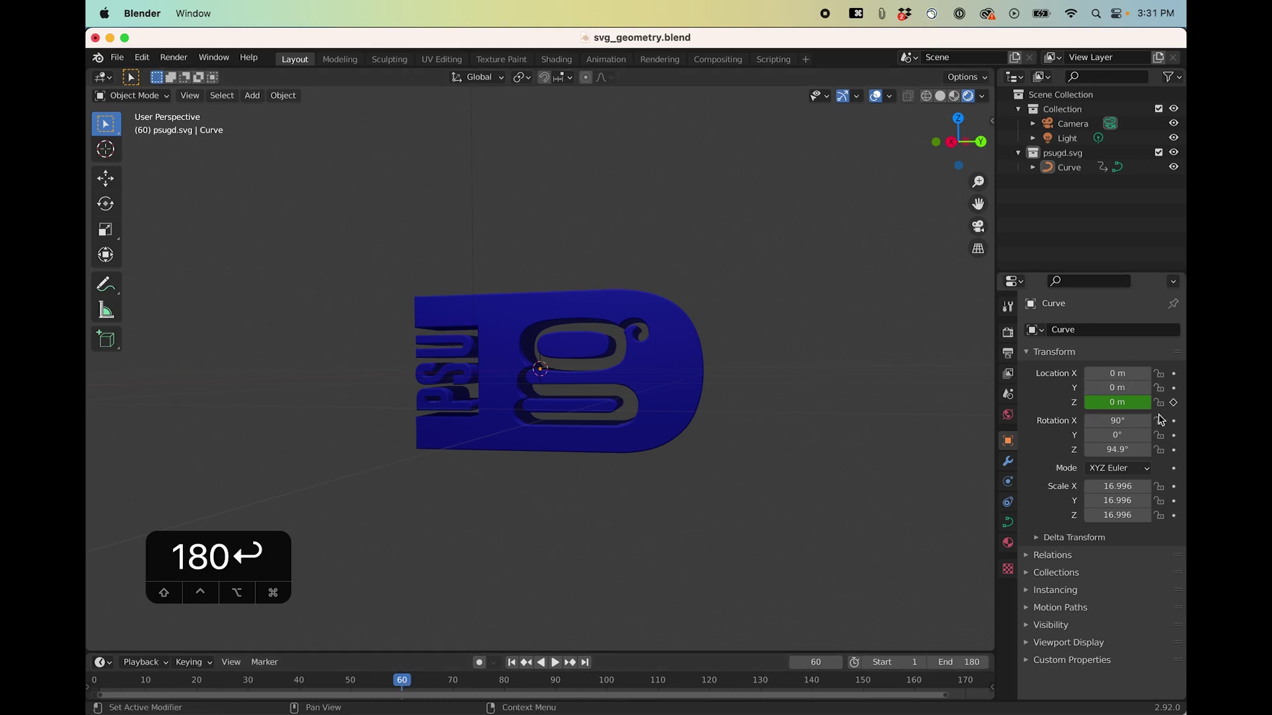
drag(1117, 402, 1146, 402)
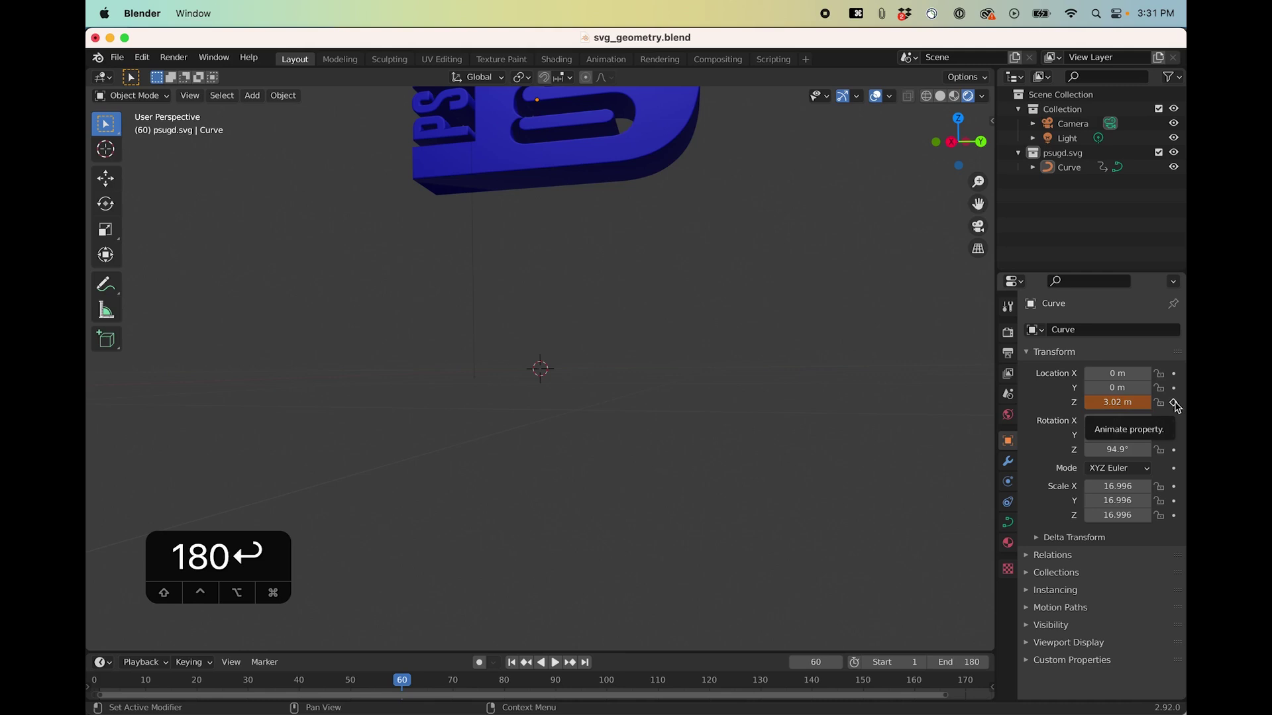
click(1174, 403)
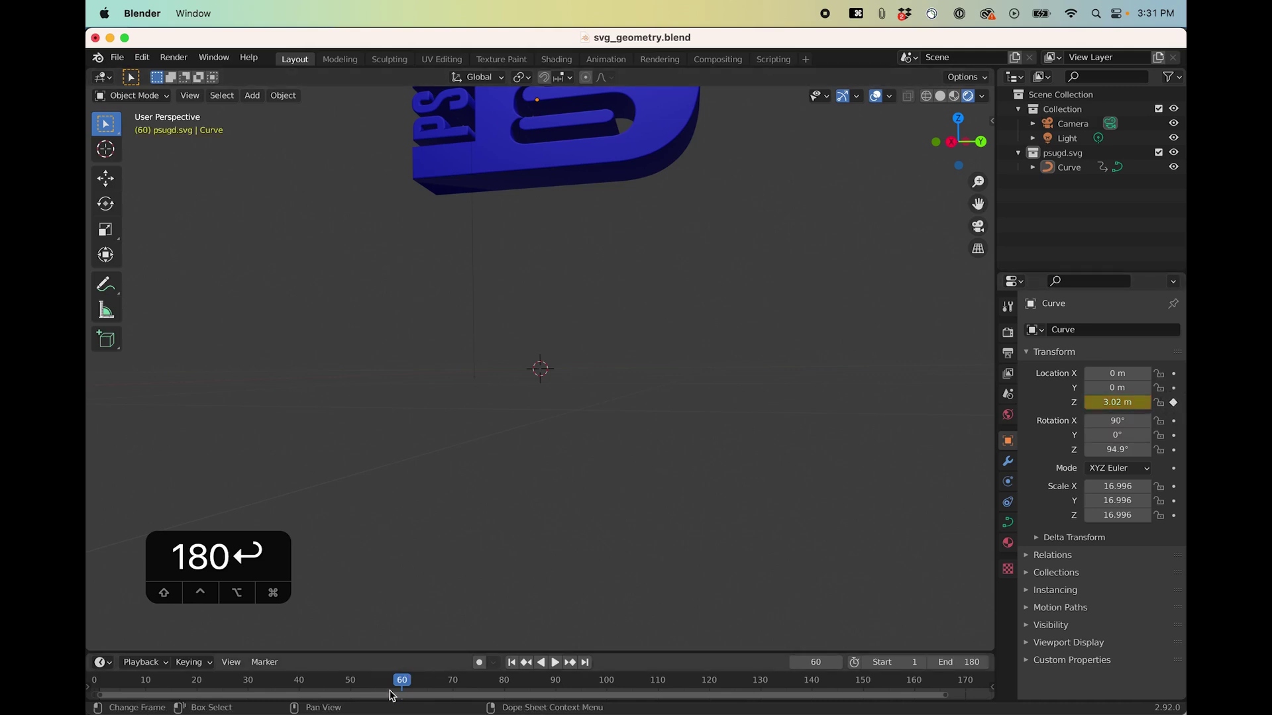
drag(391, 689, 529, 676)
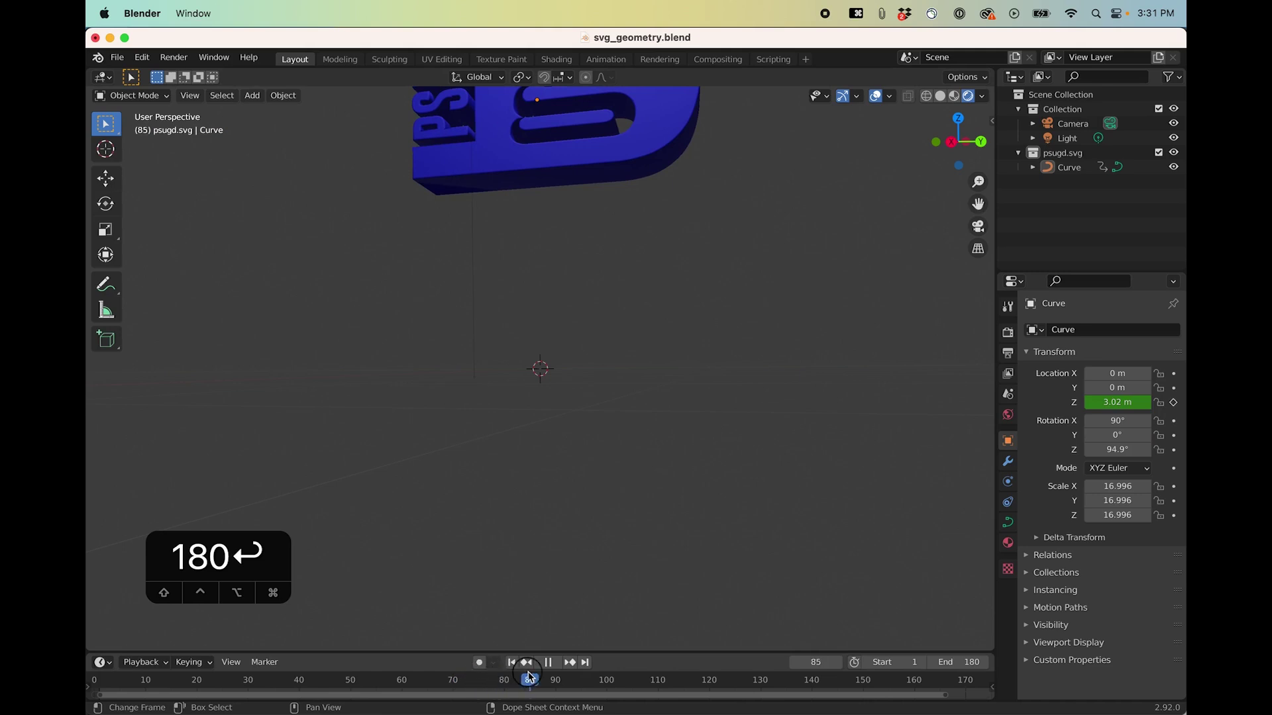
click(1173, 403)
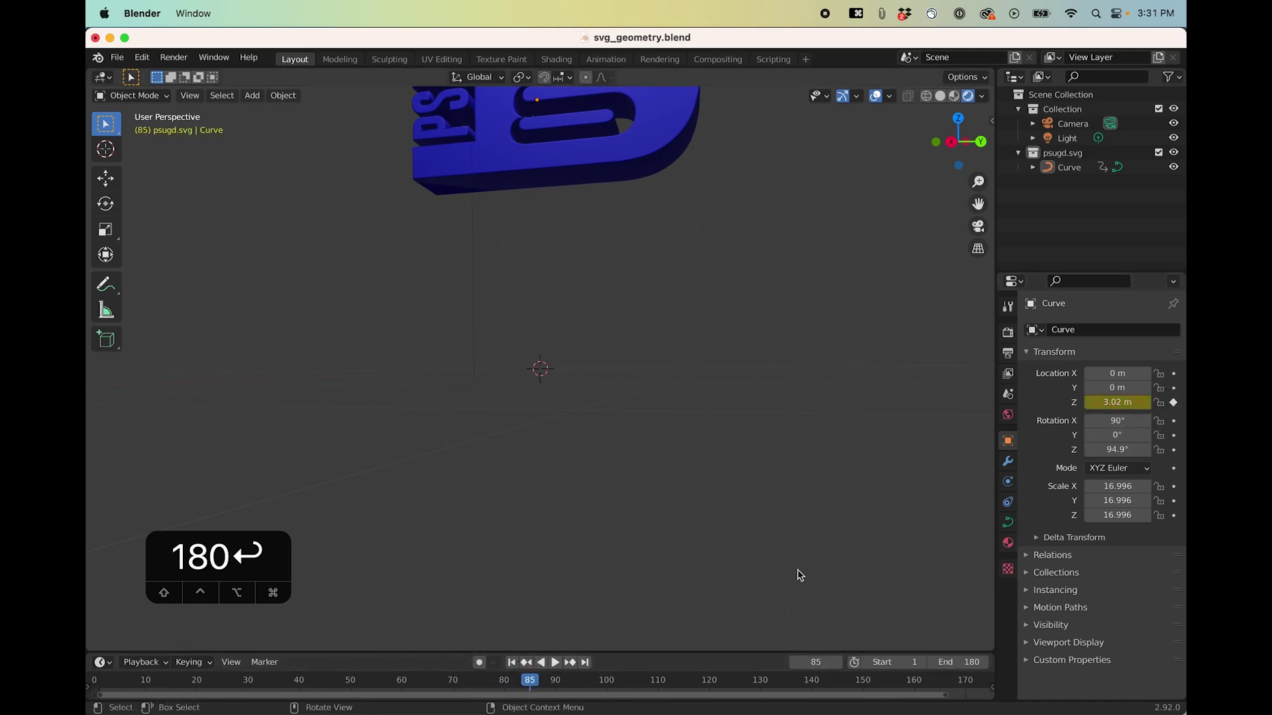
key(space)
click(484, 682)
drag(483, 683, 828, 698)
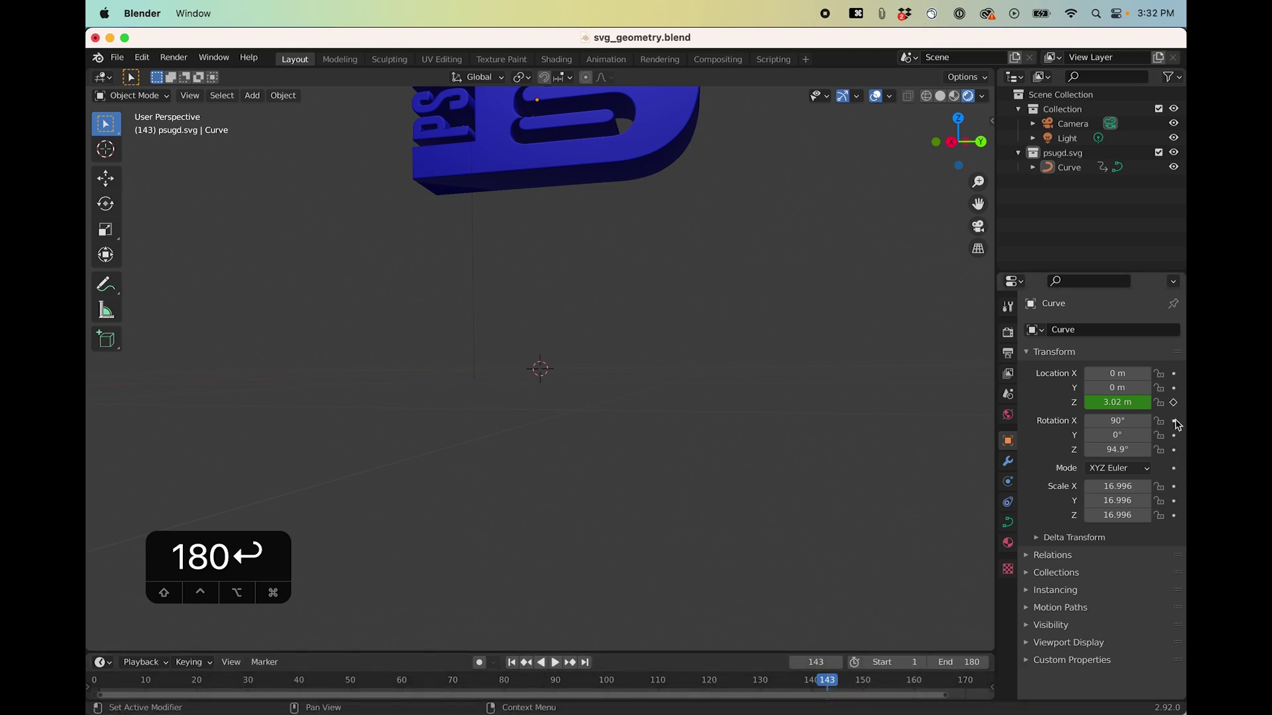
Key Location Z back to 0 m at frame 143 and return to frame 0
click(1130, 402)
text(0)
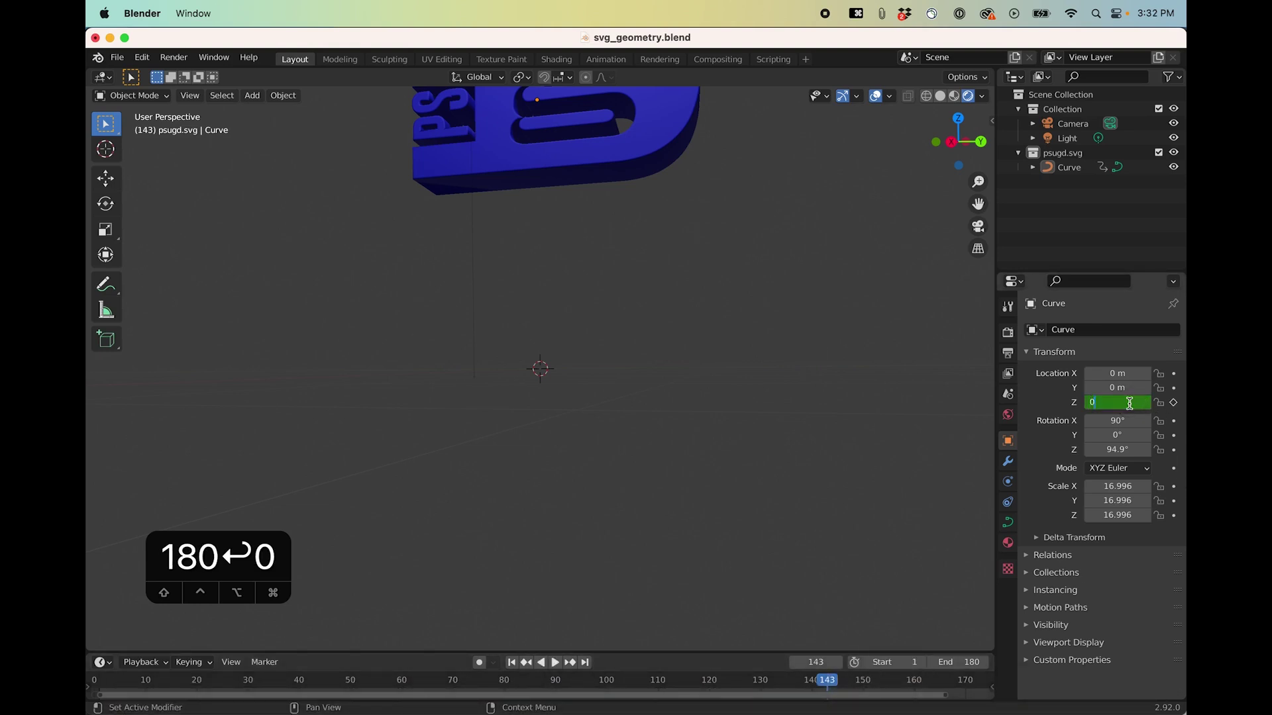
key(Return)
click(1173, 402)
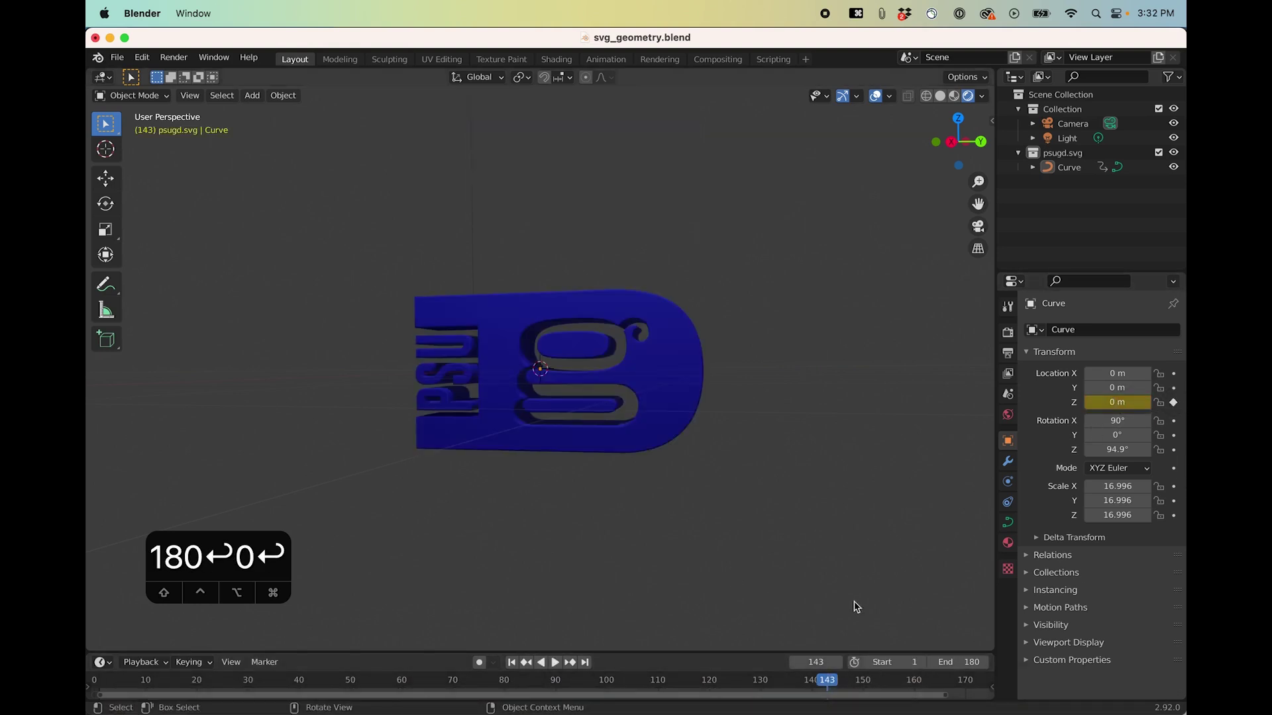
click(95, 680)
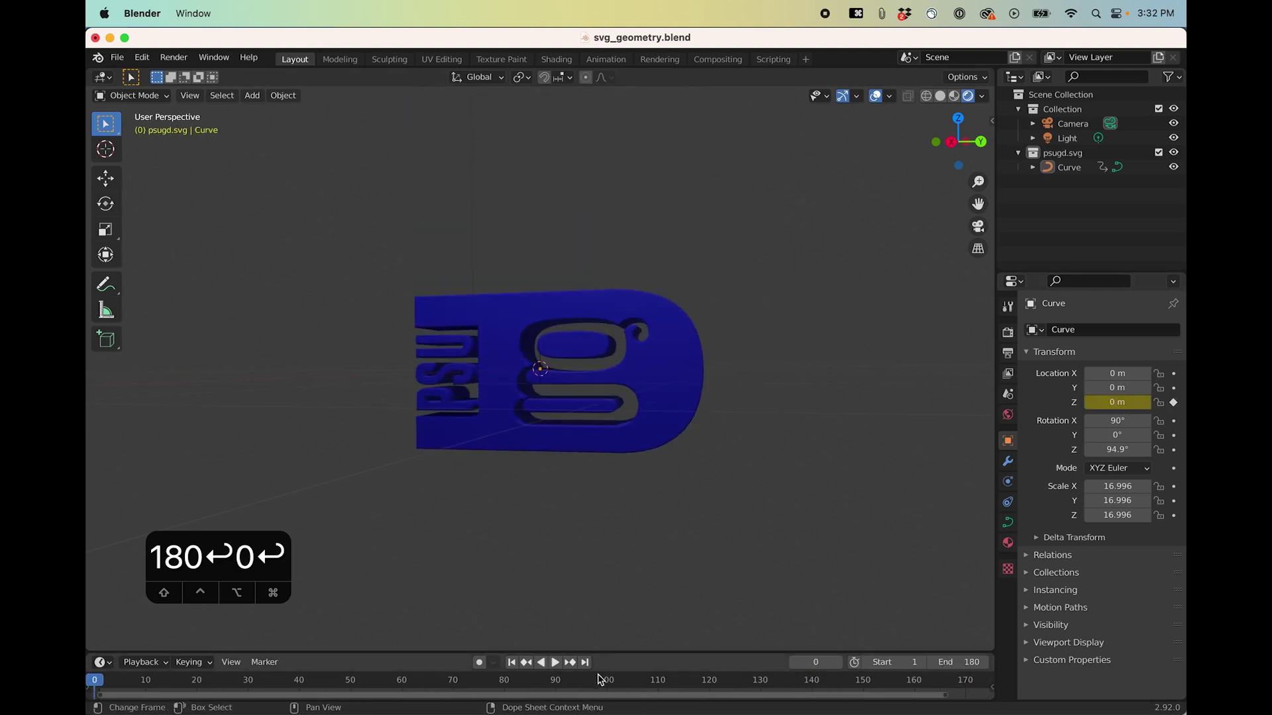
click(555, 662)
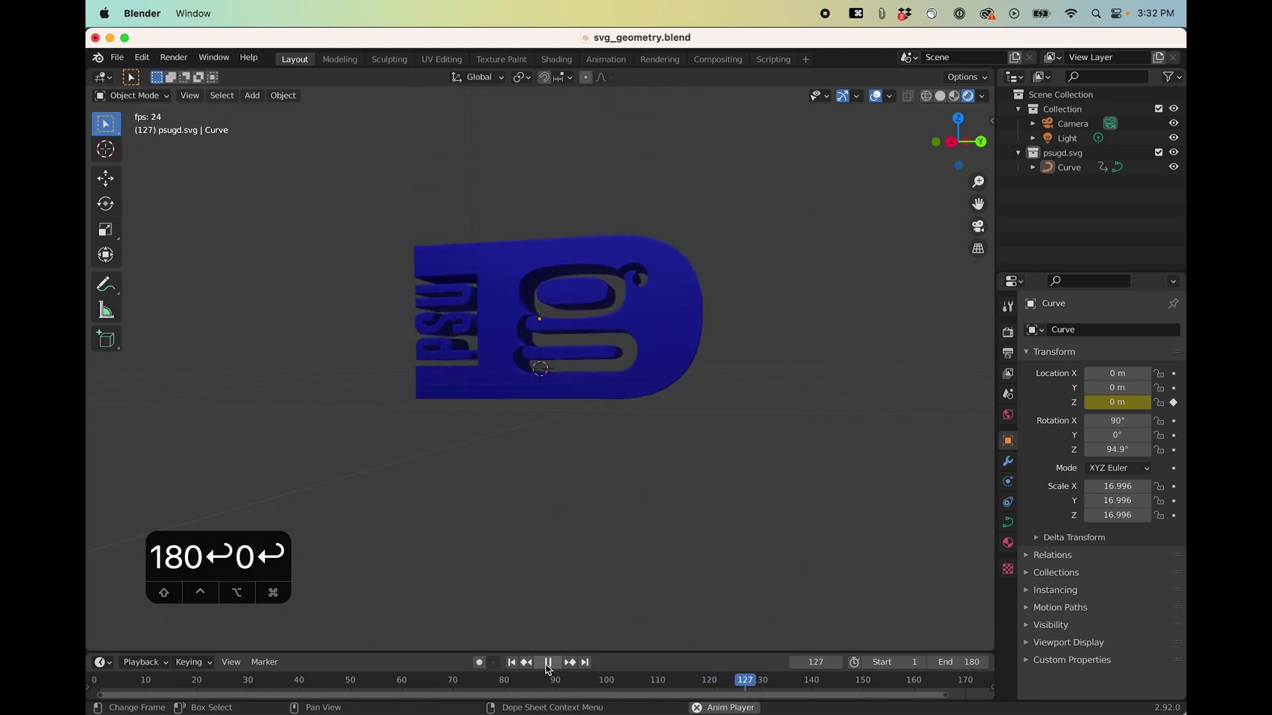
click(547, 662)
drag(562, 682, 142, 674)
drag(228, 682, 366, 682)
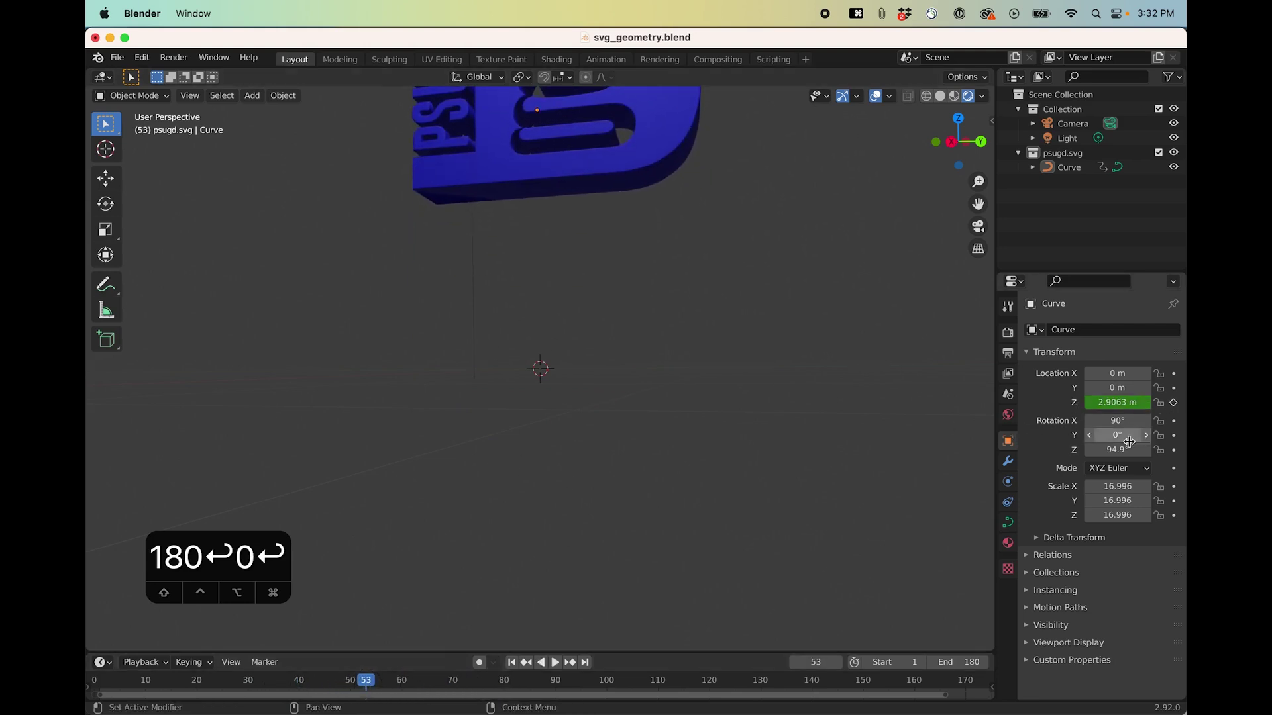
Key Rotation Z at frame 53, then key it +360° (455°) at frame 73
click(1173, 451)
drag(360, 683, 468, 683)
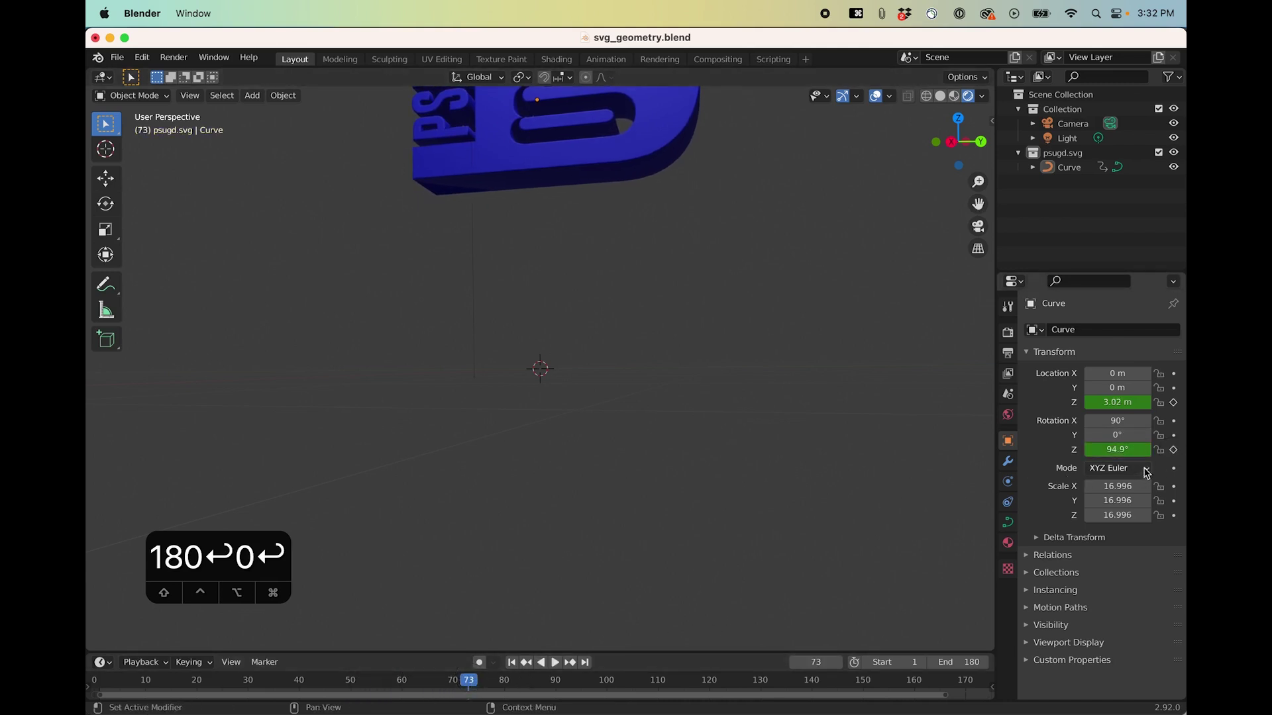
click(1135, 451)
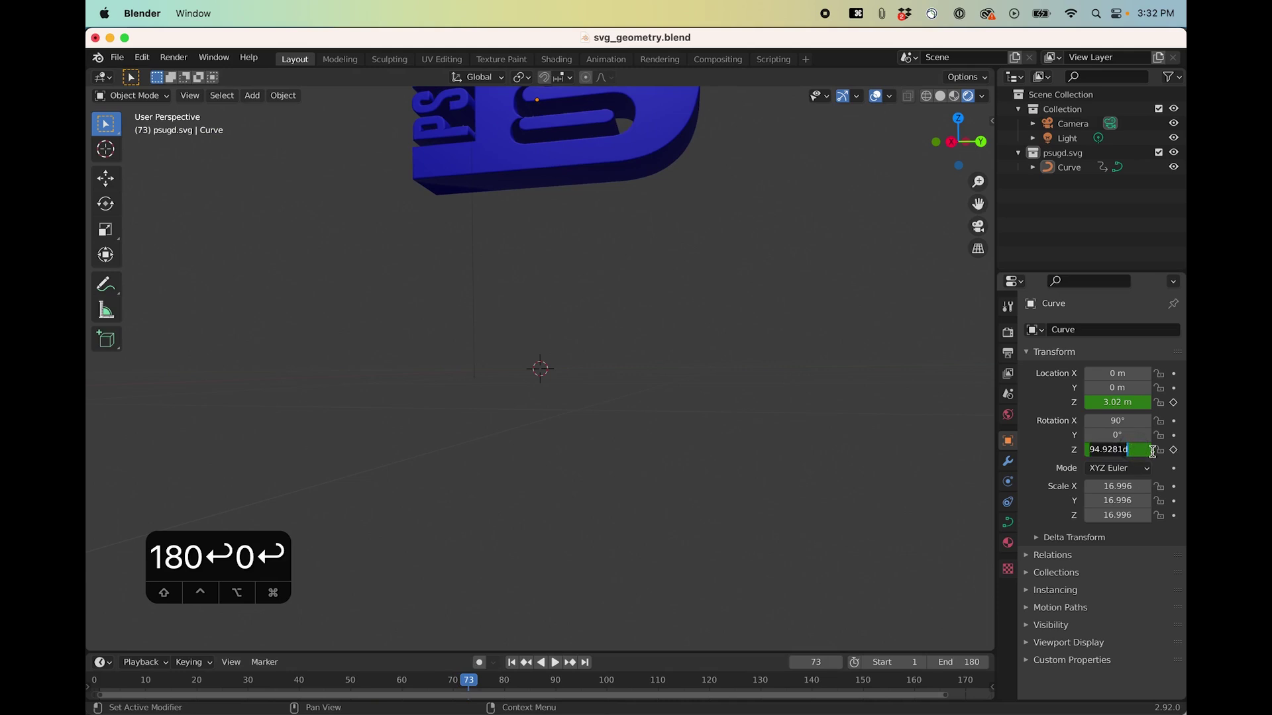
key(BackSpace)
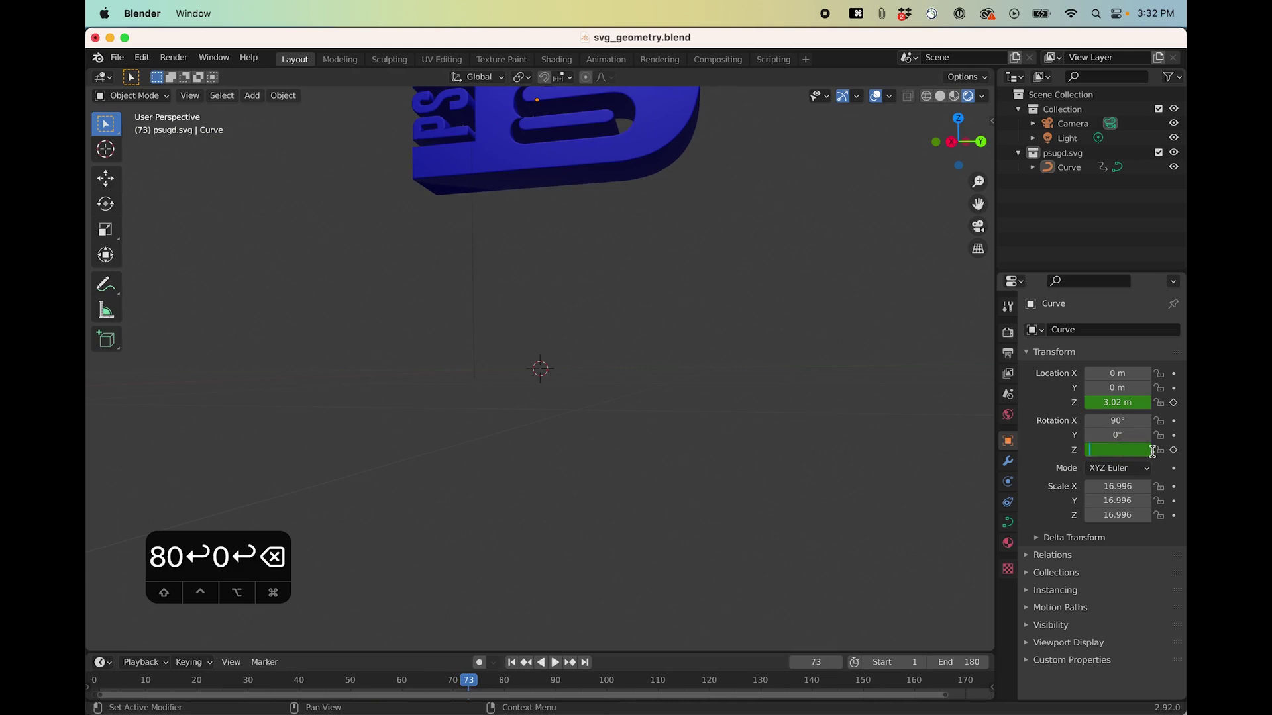
key(super+z)
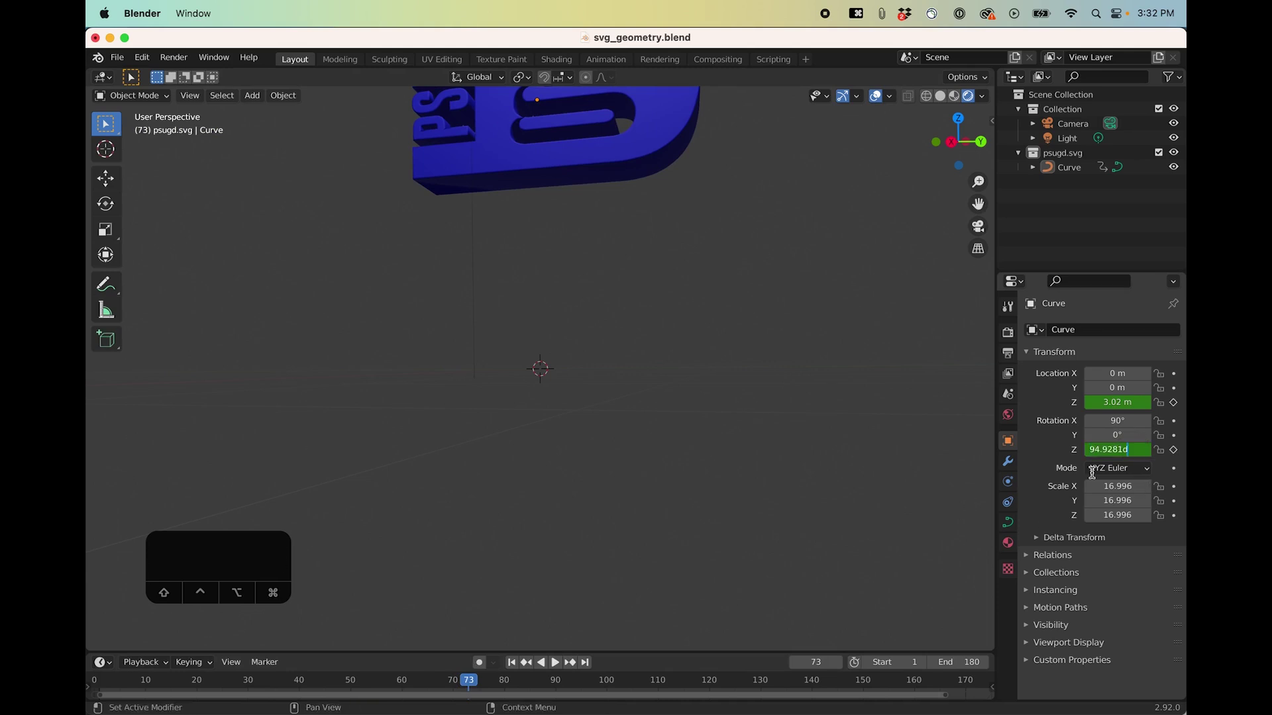
text(+360)
key(Return)
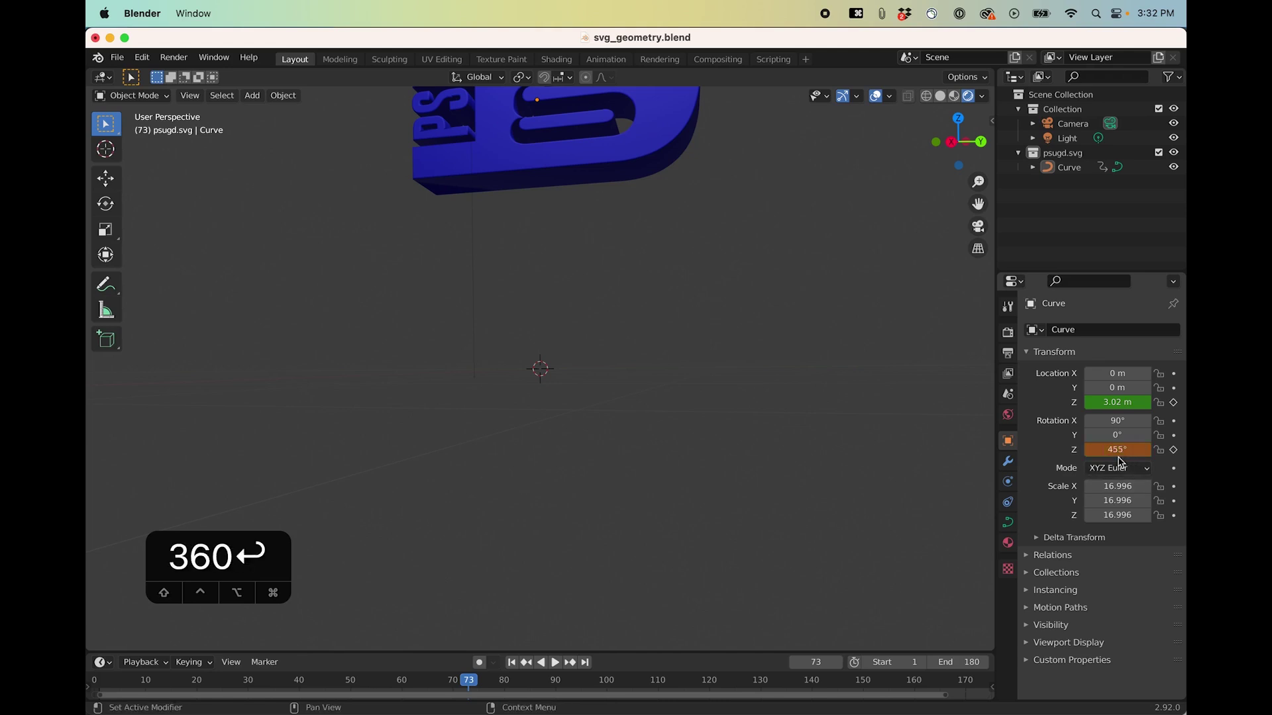
click(1173, 450)
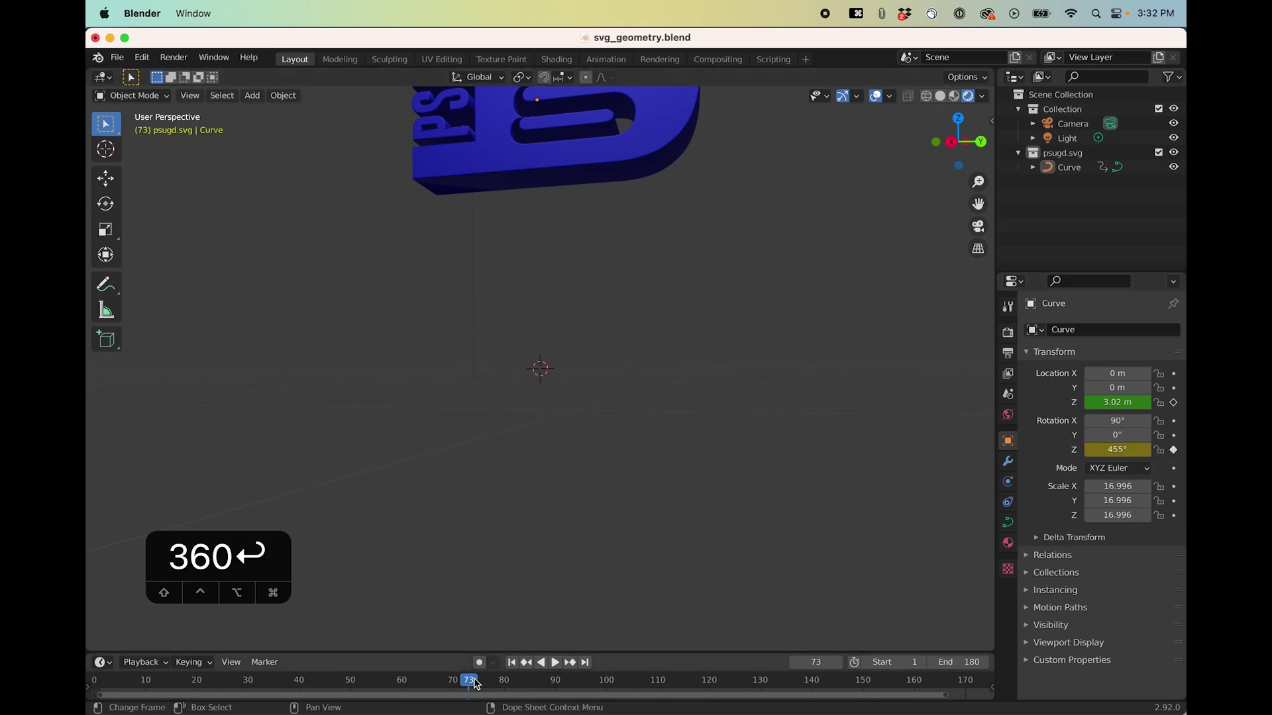
Play the animation to check the logo spinning while it rises
alt+scroll(474, 685, up, 20)
click(555, 663)
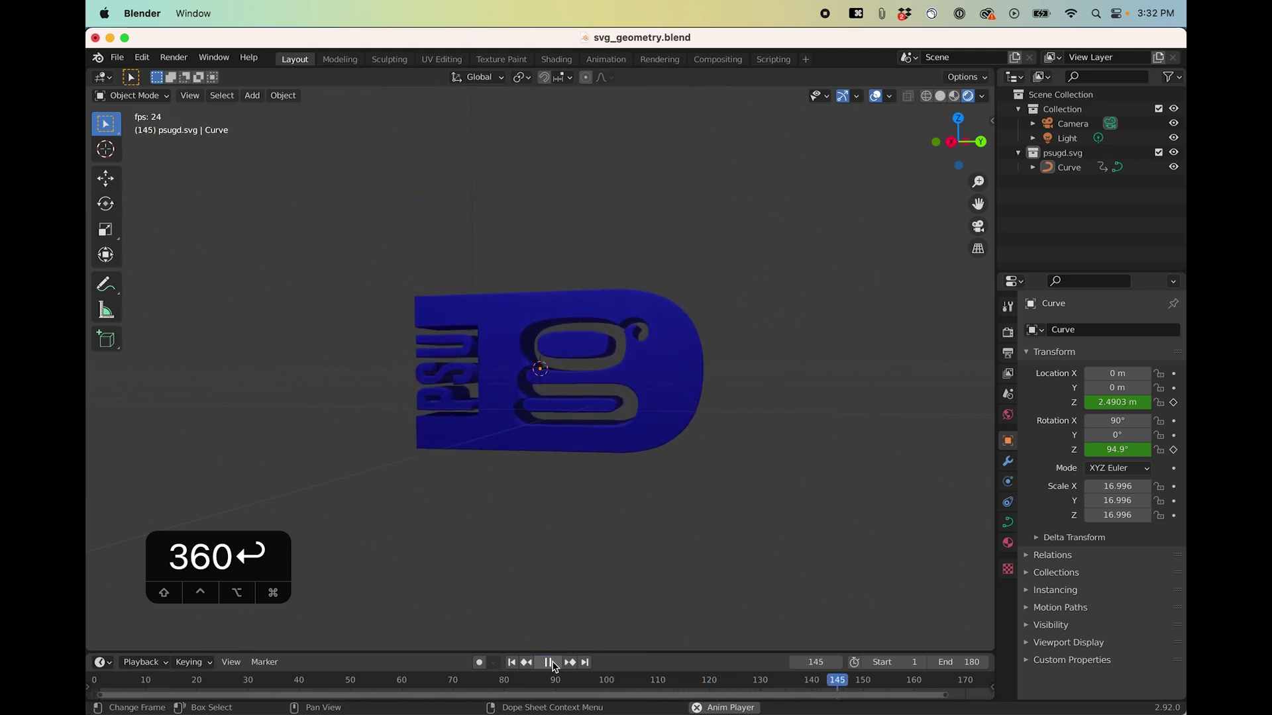
click(548, 663)
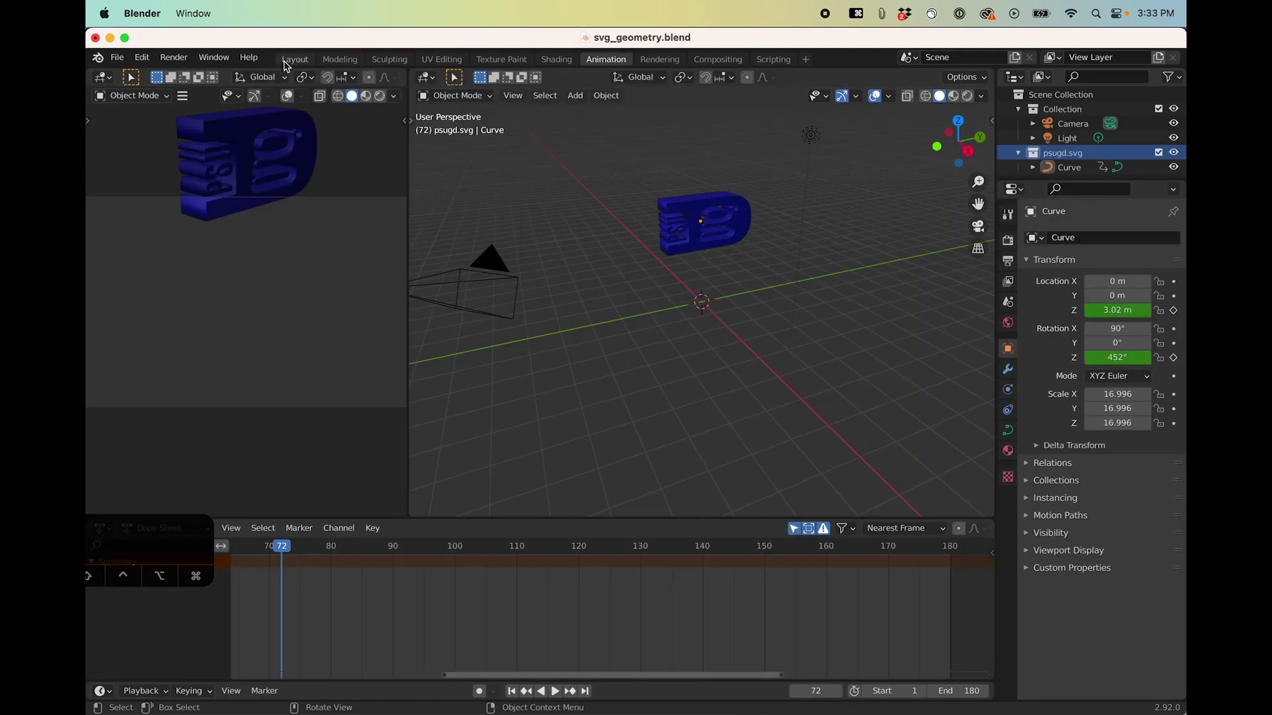
click(288, 63)
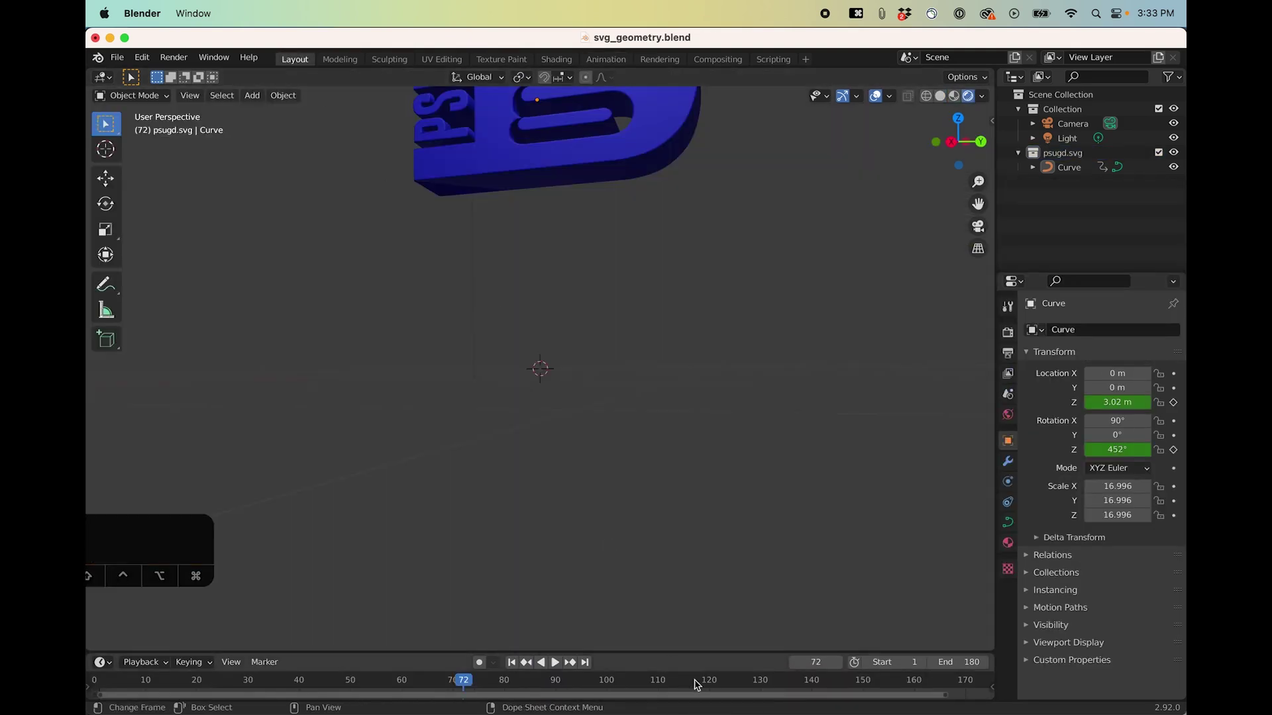
key(space)
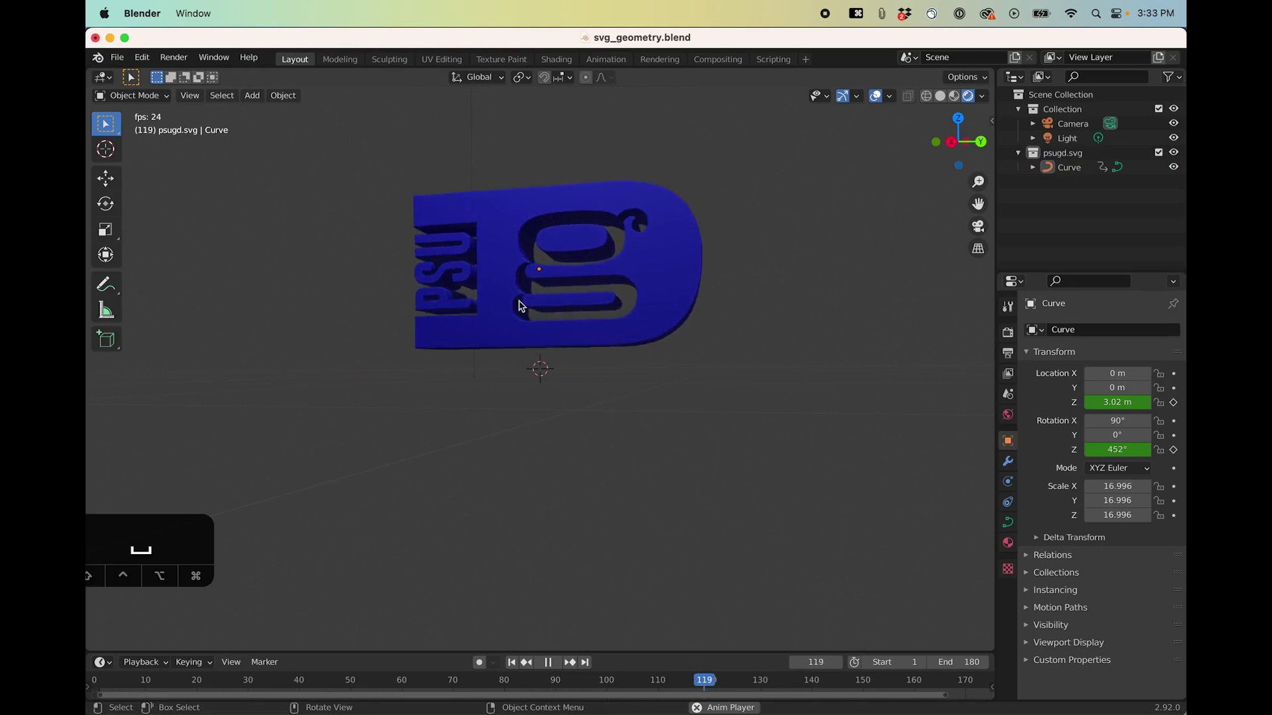
click(115, 59)
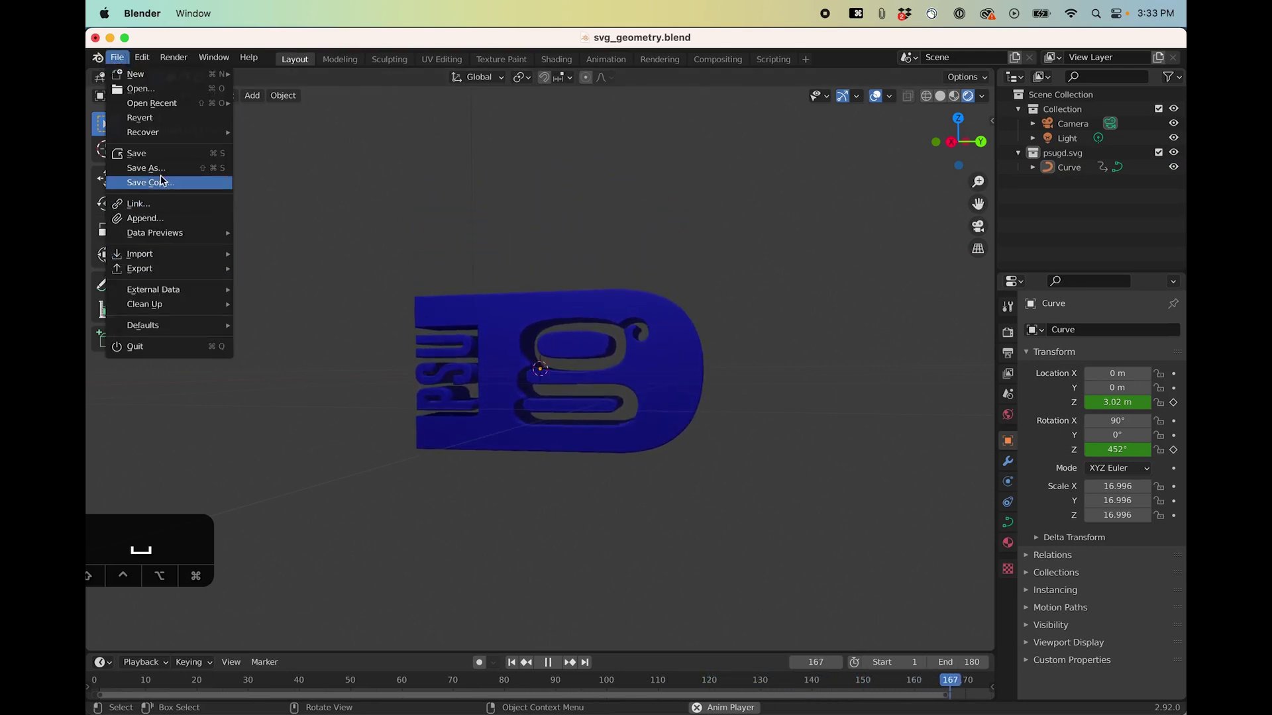
Export the animated Blender logo as glTF 2.0 named psu_gdblue3.glb
mouse_move(188, 268)
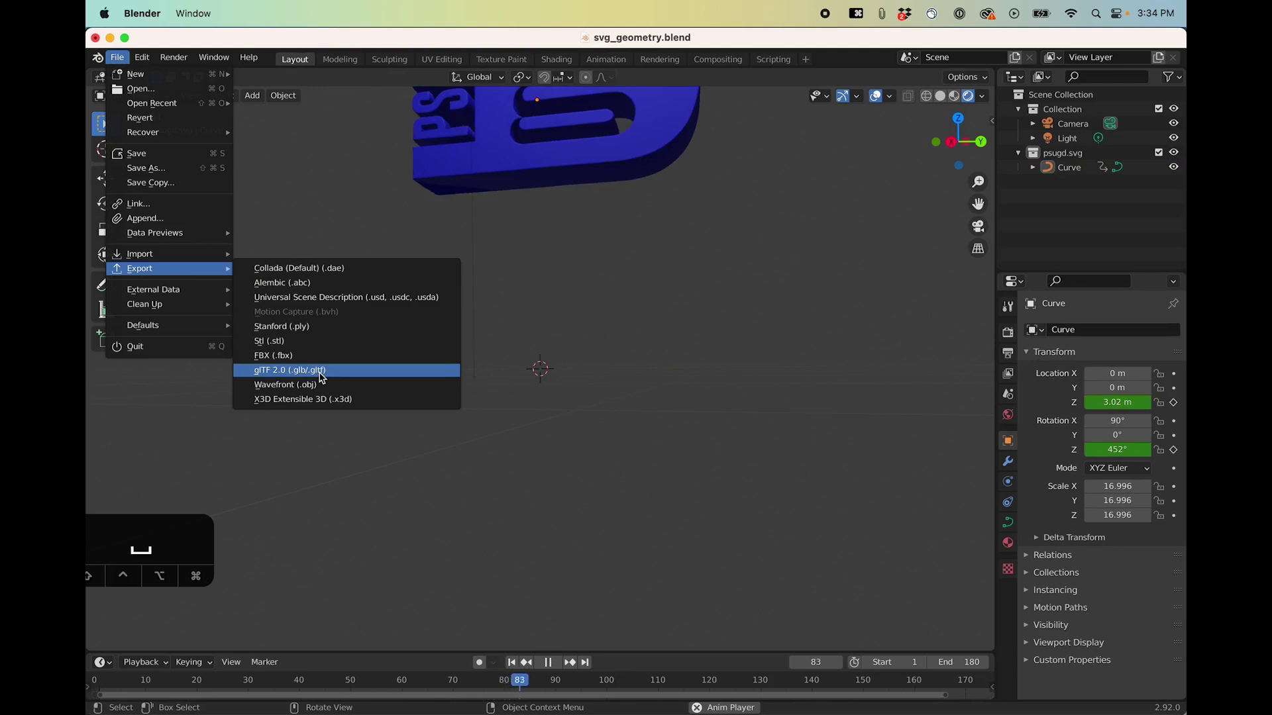
click(321, 376)
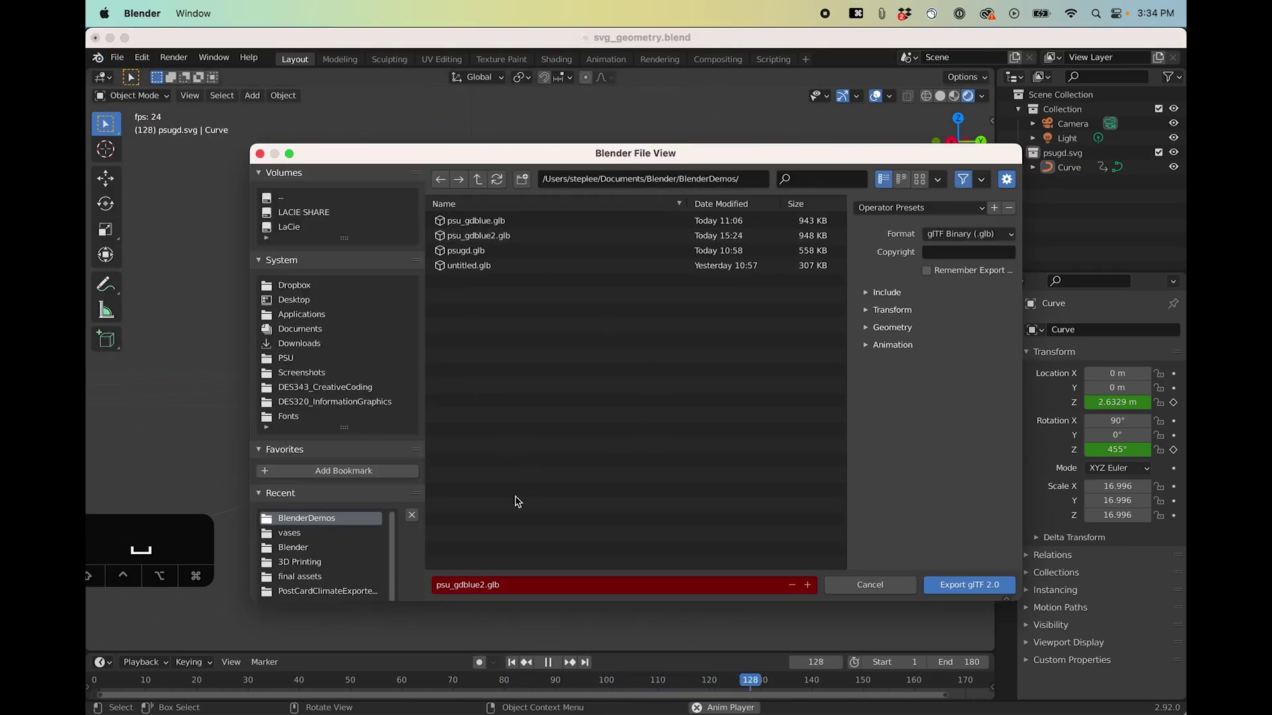
click(482, 587)
key(BackSpace)
text(3)
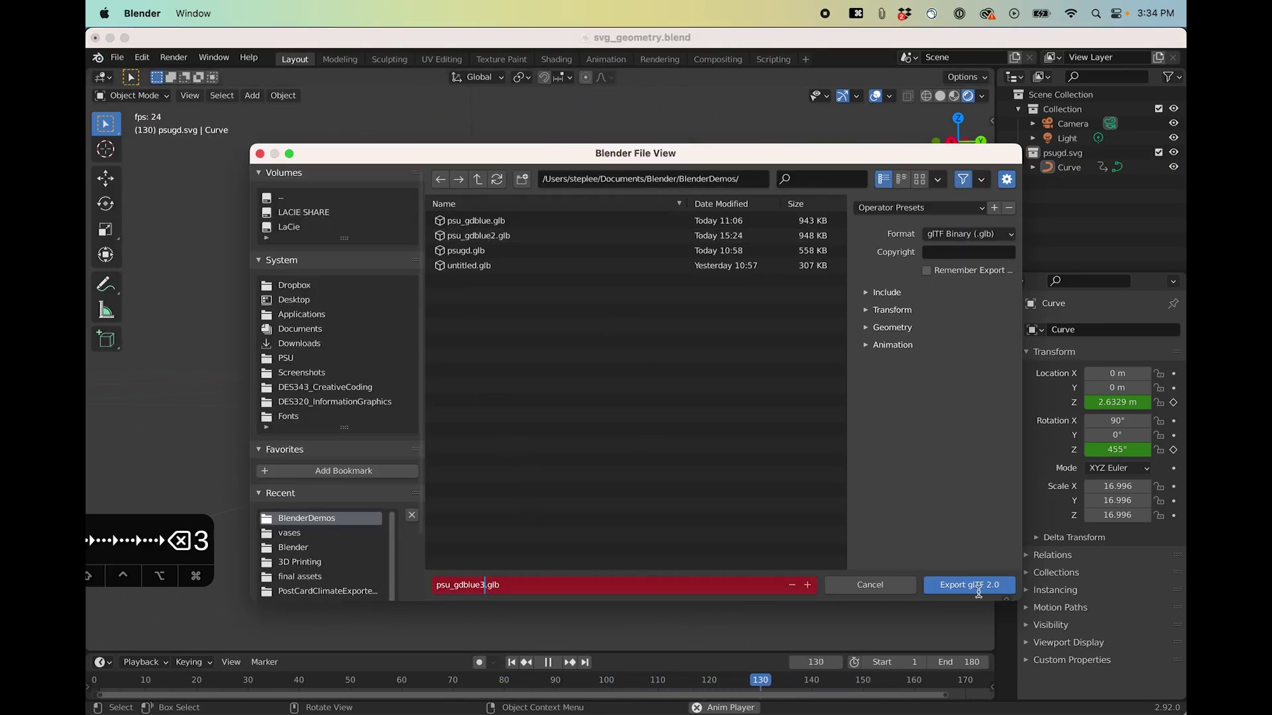
click(978, 589)
click(978, 585)
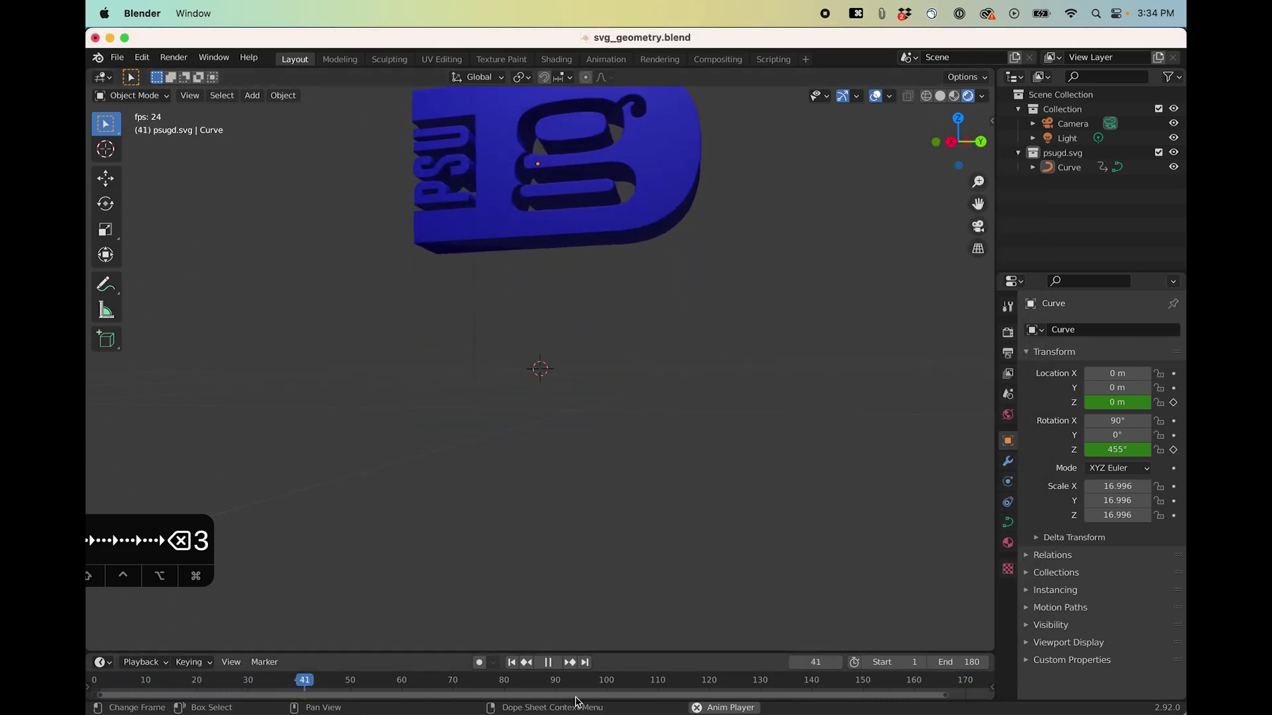
Stop Blender's animation playback and switch back to Adobe Aero
click(547, 662)
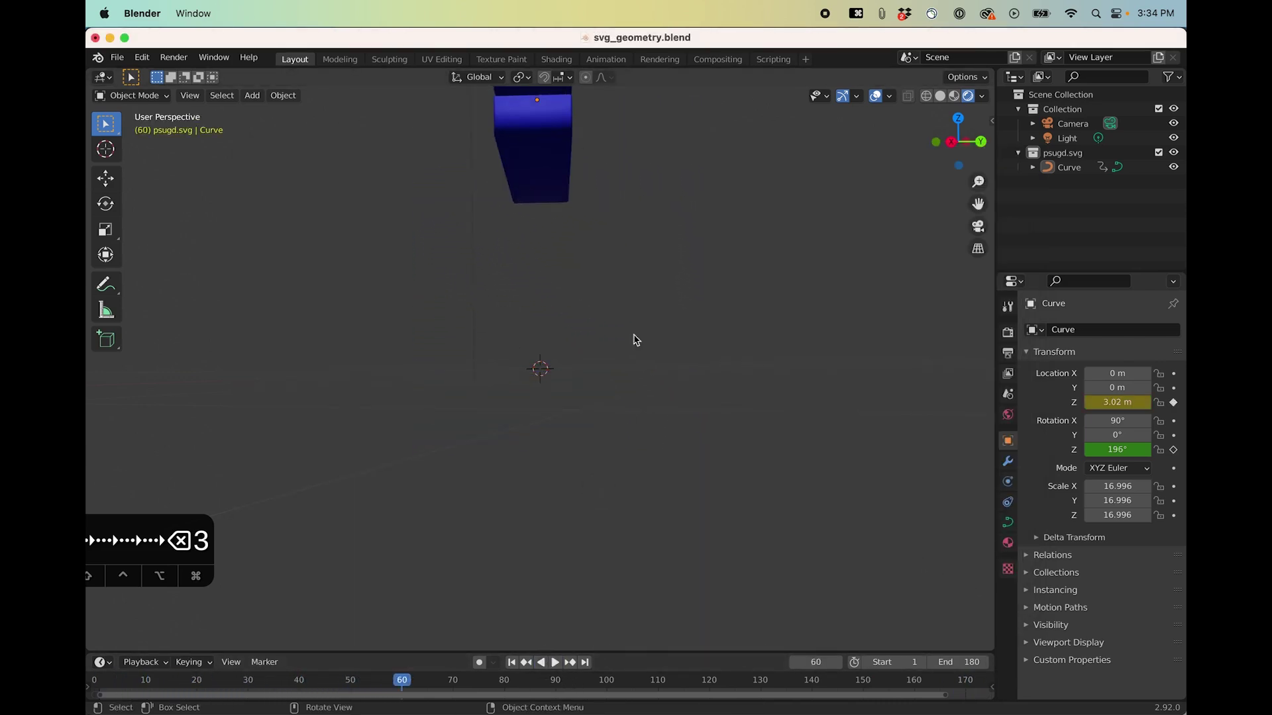
key(super+Tab)
click(283, 361)
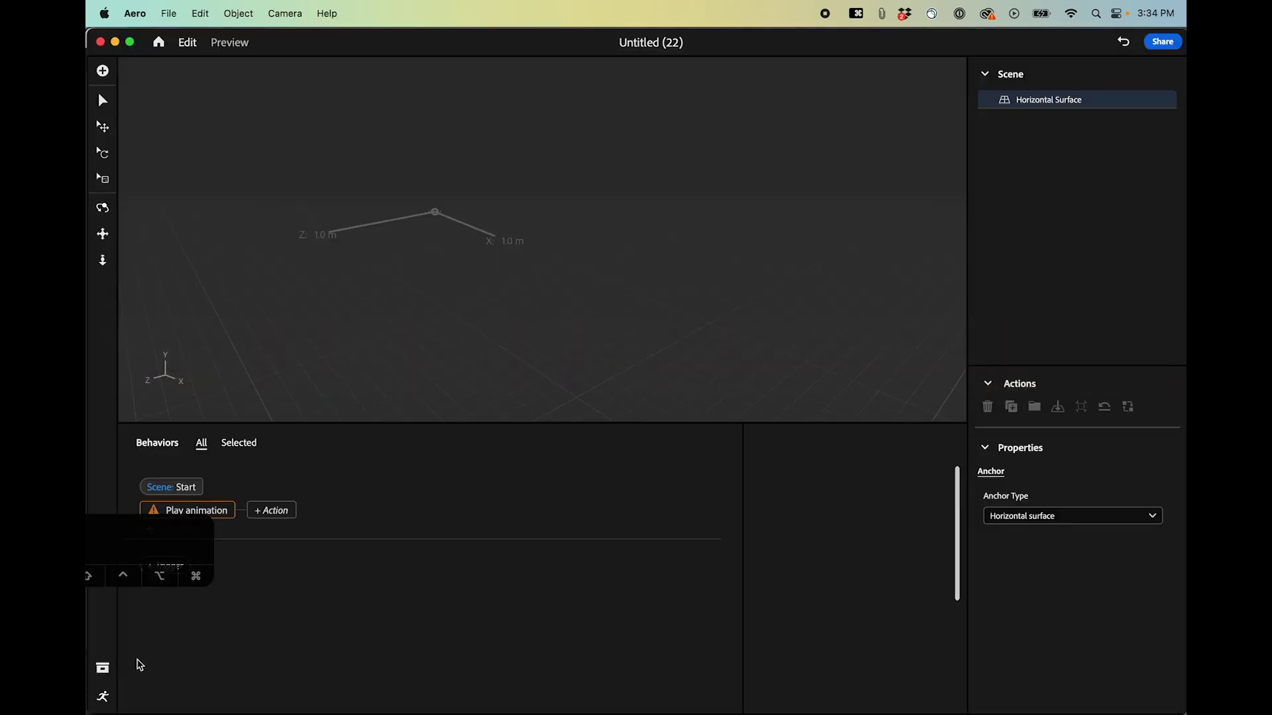
Import psu_gdblue3.glb from the Starter Assets library into the scene
click(102, 668)
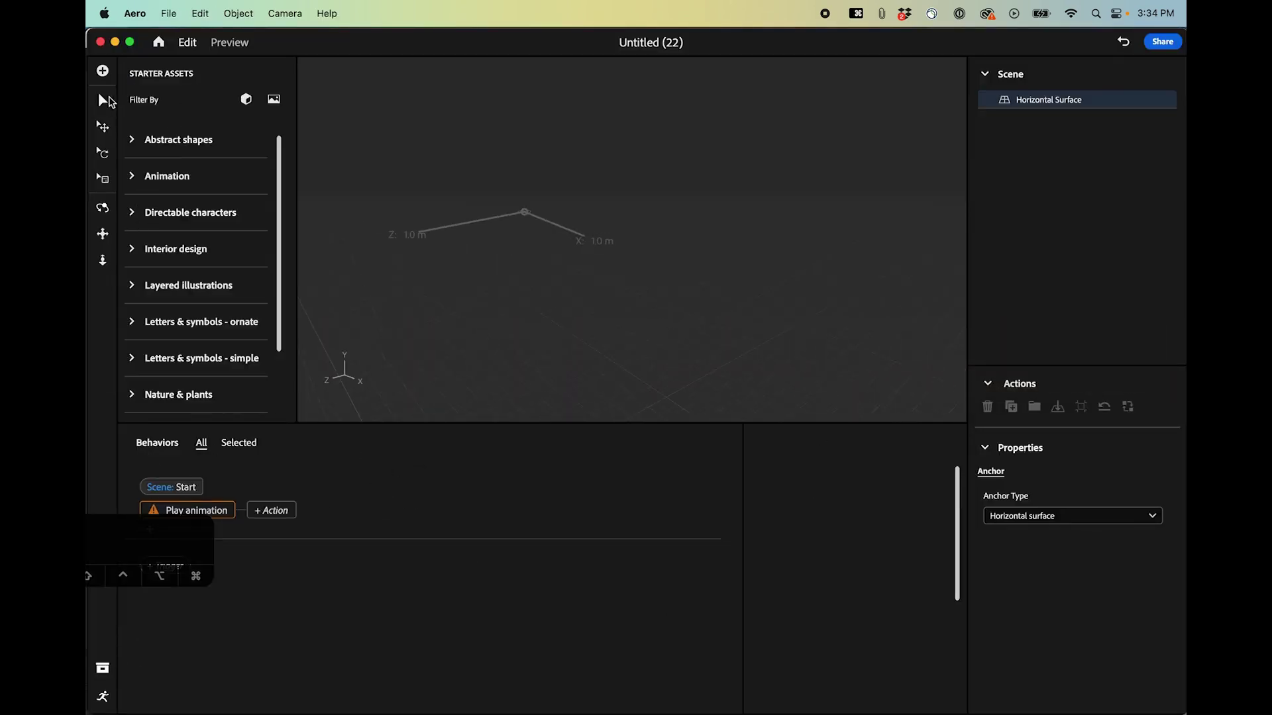
click(102, 70)
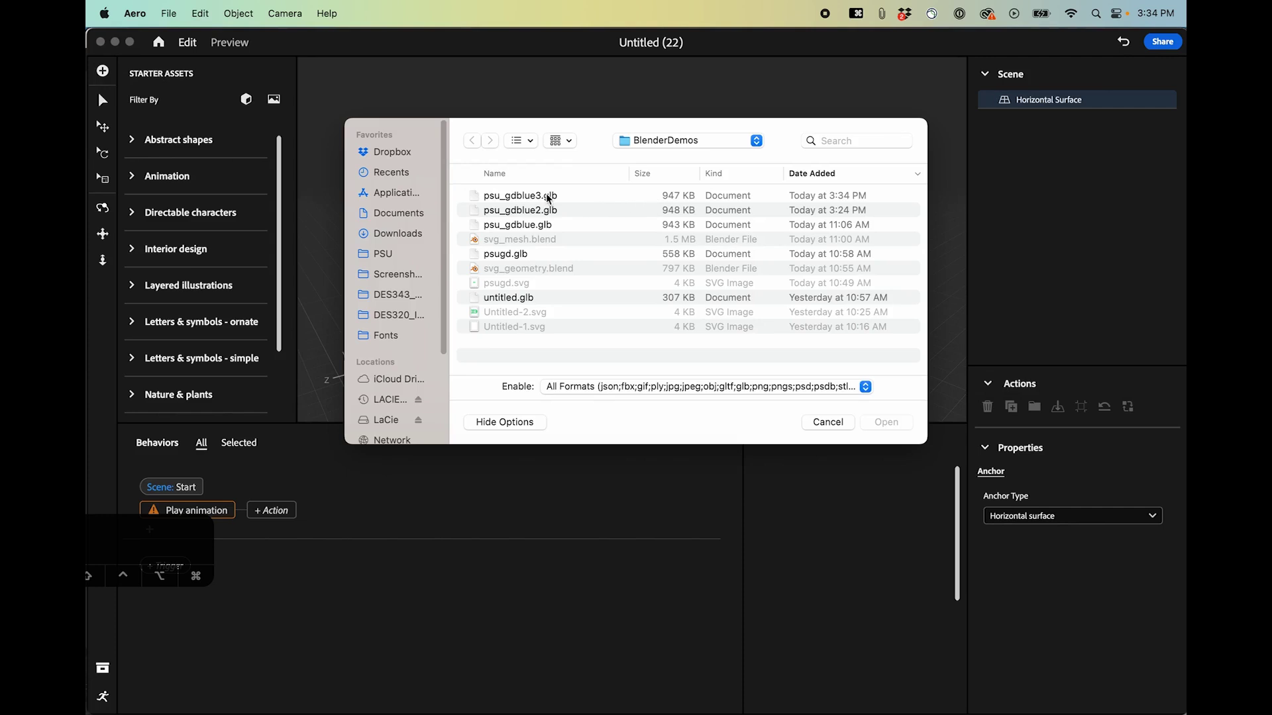
click(520, 195)
click(888, 423)
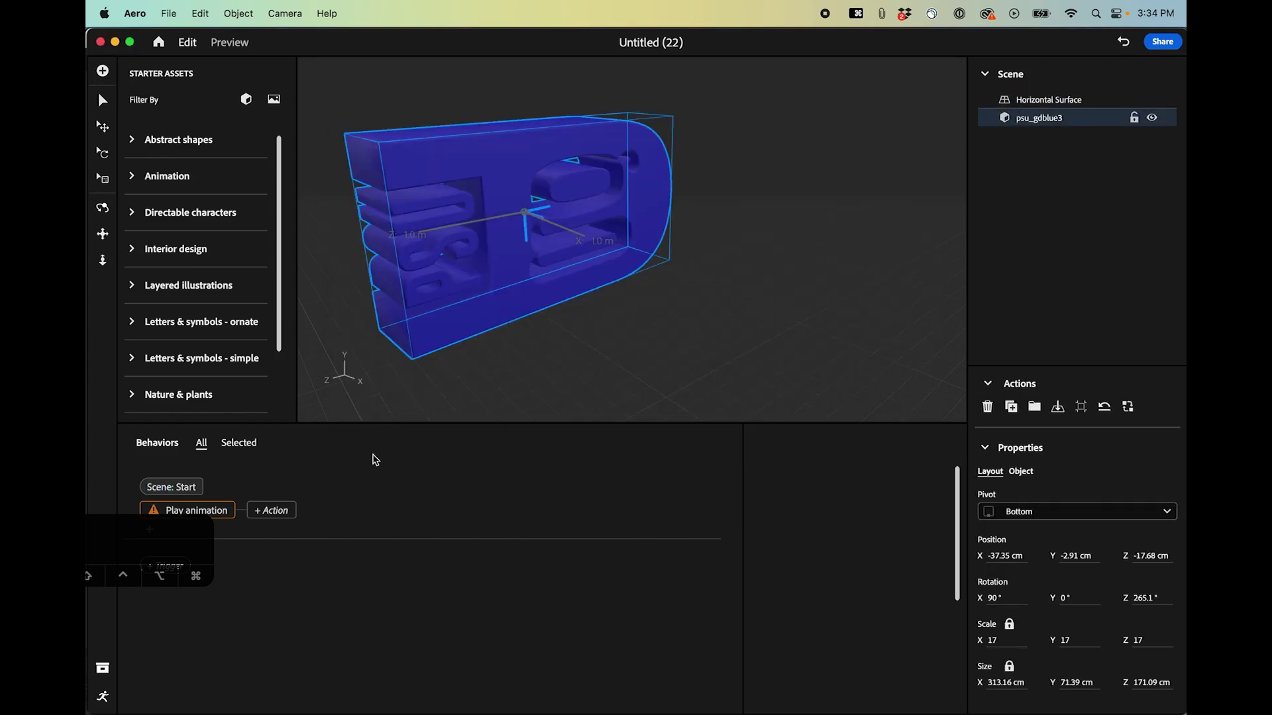
Collapse the Behaviors panel and Starter Assets library to enlarge the logo view
click(103, 695)
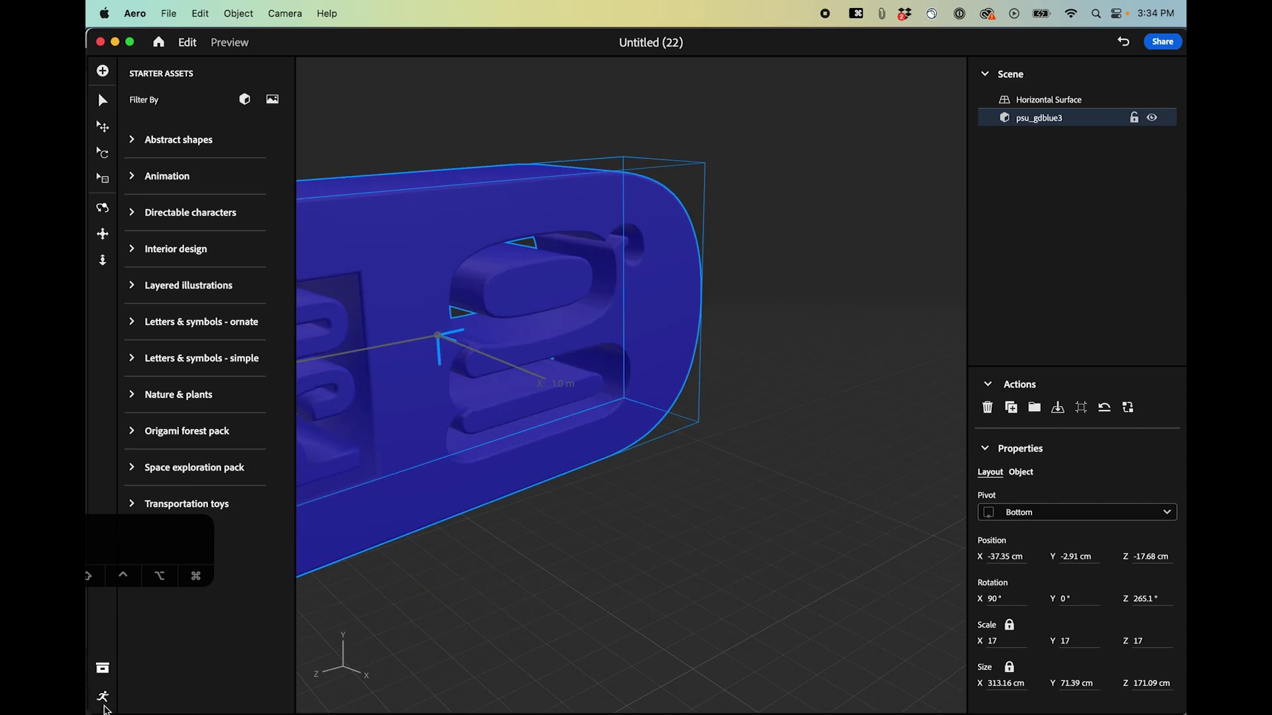
click(102, 667)
drag(185, 540, 261, 513)
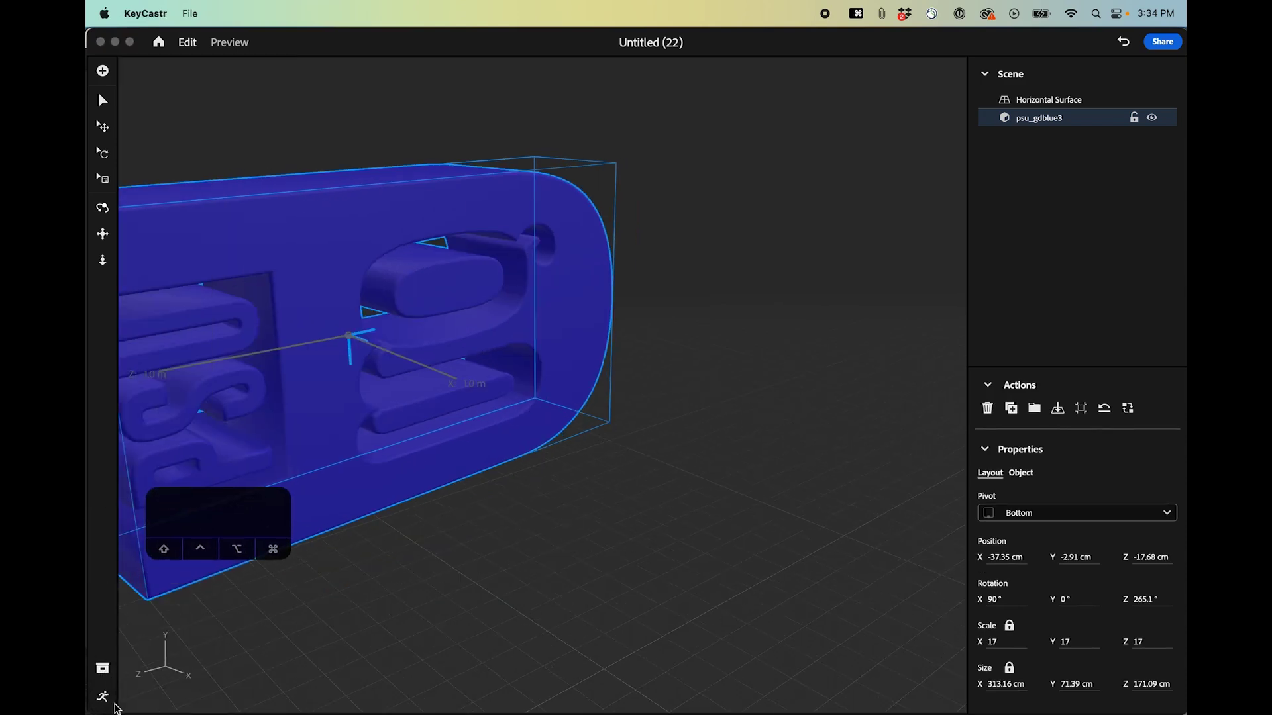
Delete the old Play animation action, then the Scene: Start trigger, from the Behaviors panel
click(102, 694)
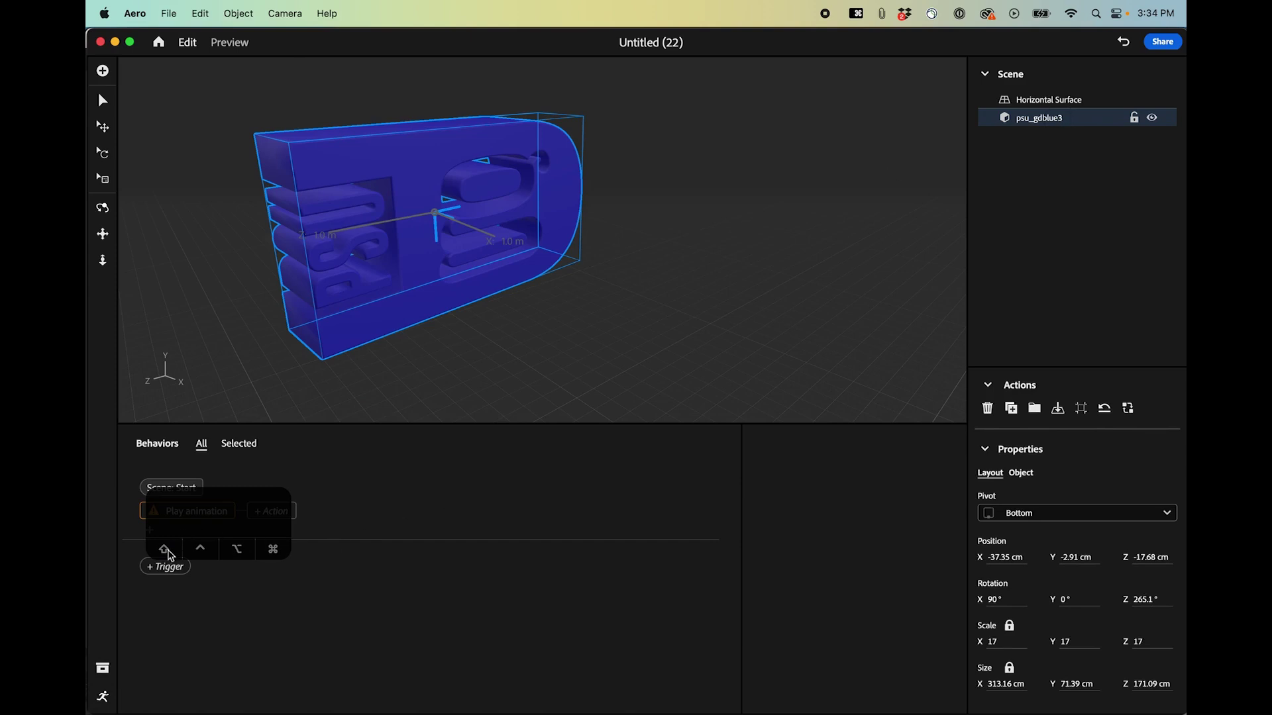
drag(225, 502, 200, 656)
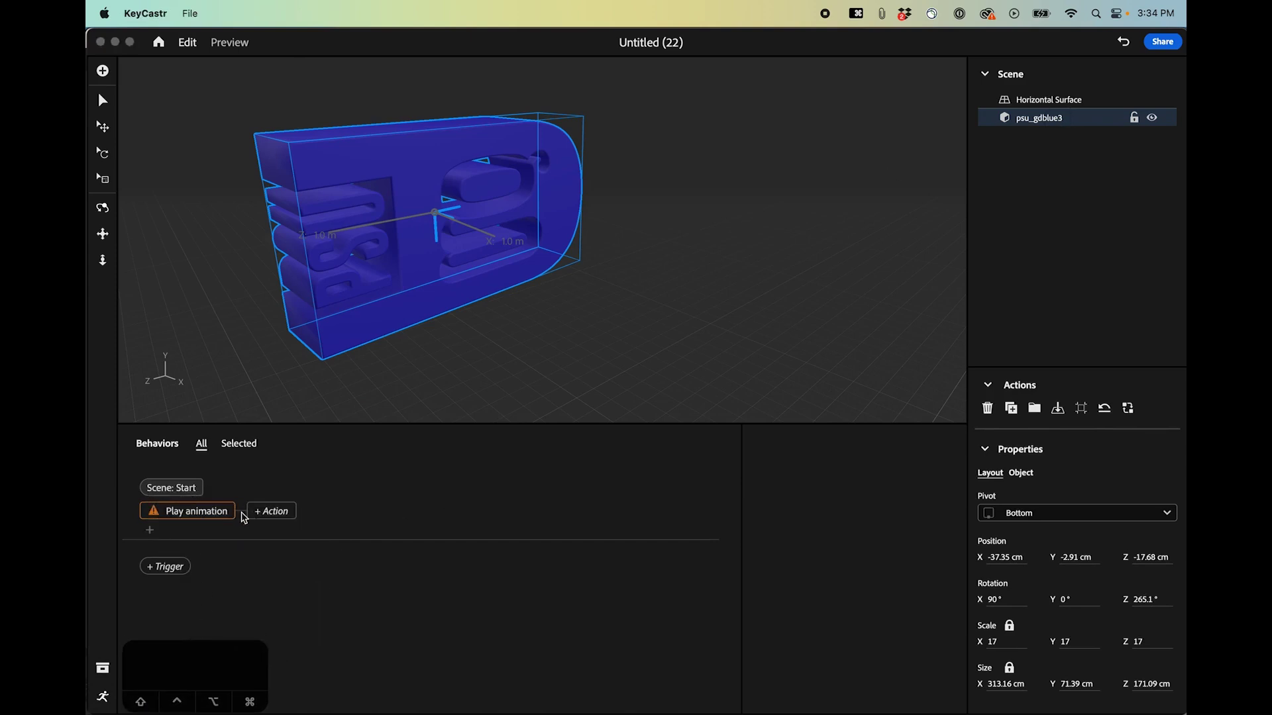
click(188, 492)
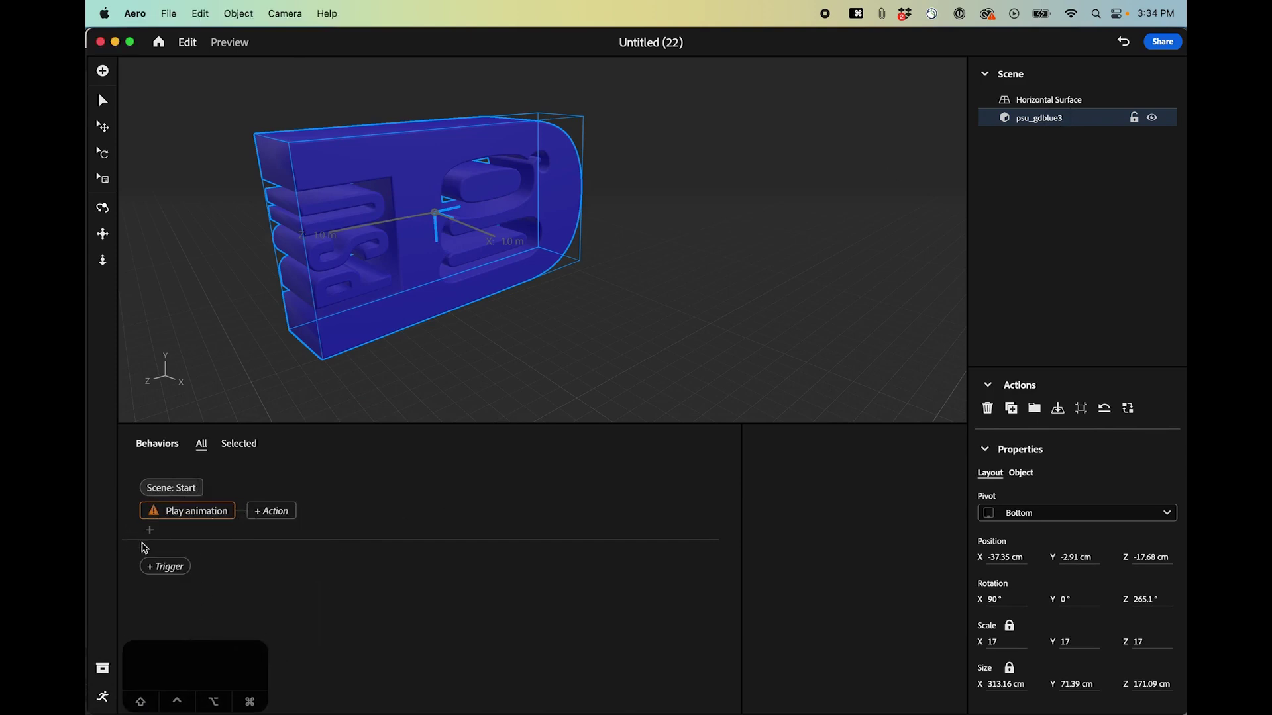
click(213, 515)
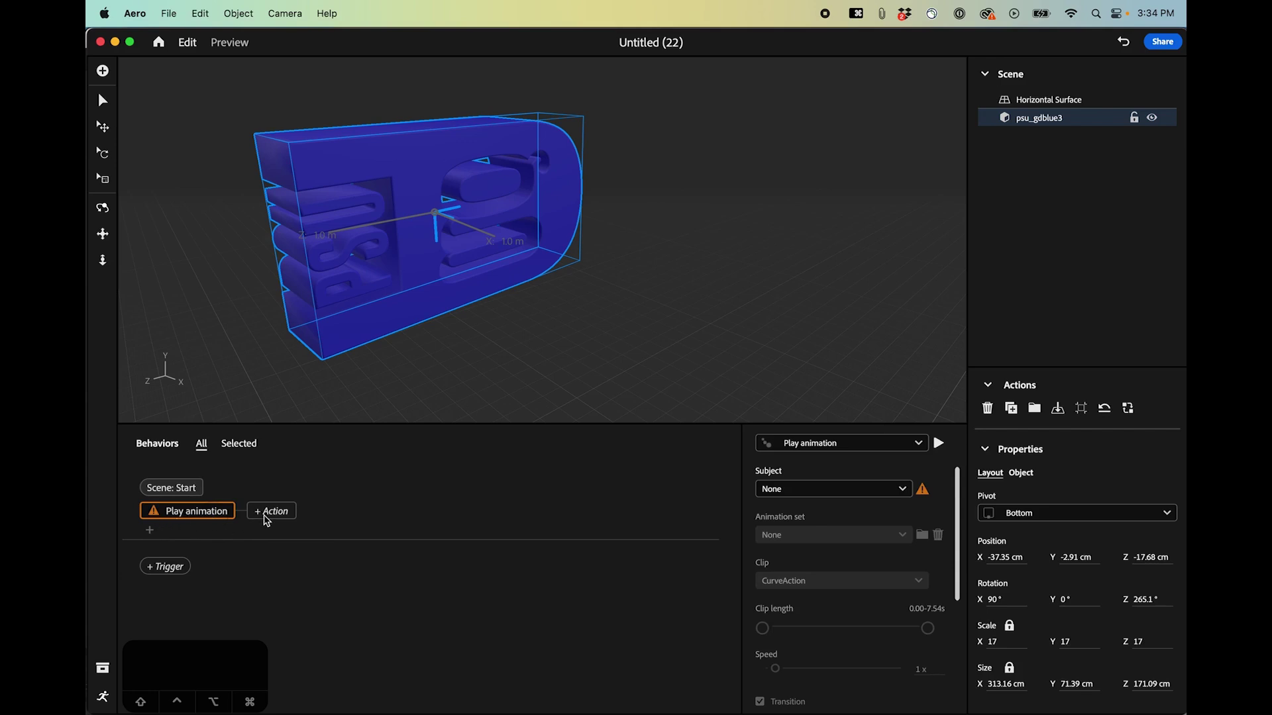
click(267, 516)
click(200, 515)
key(BackSpace)
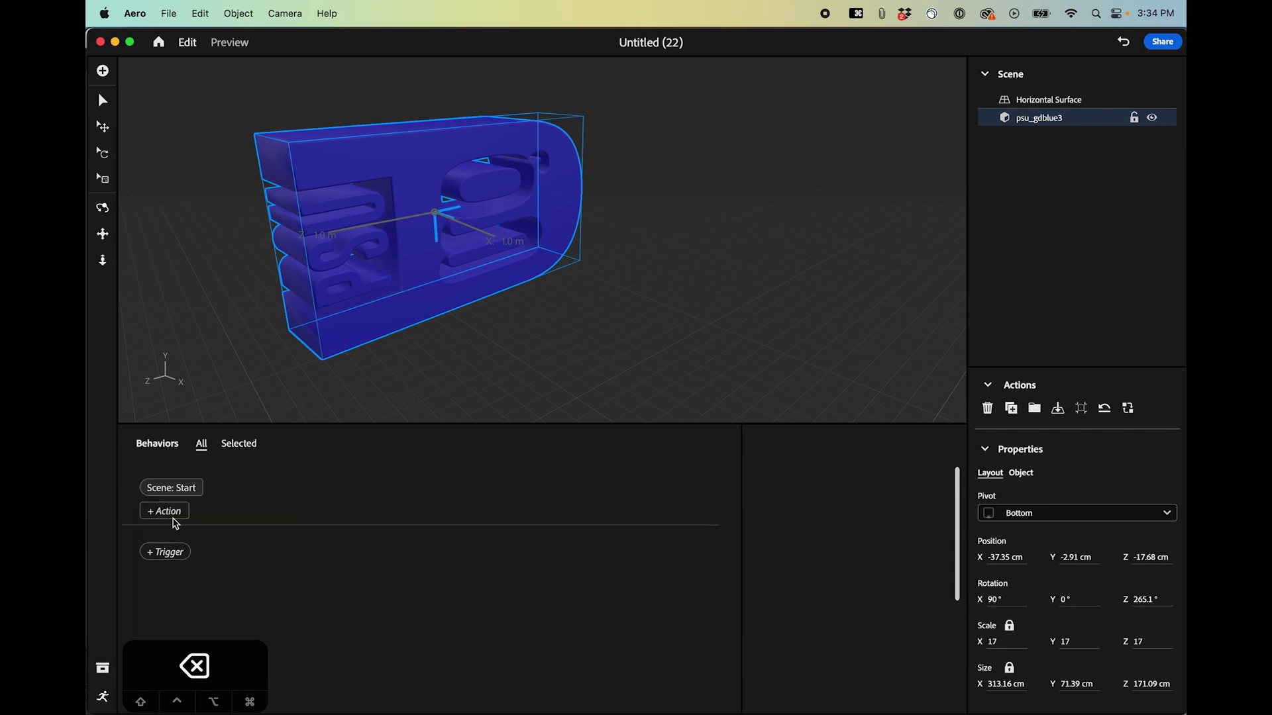
click(180, 490)
key(BackSpace)
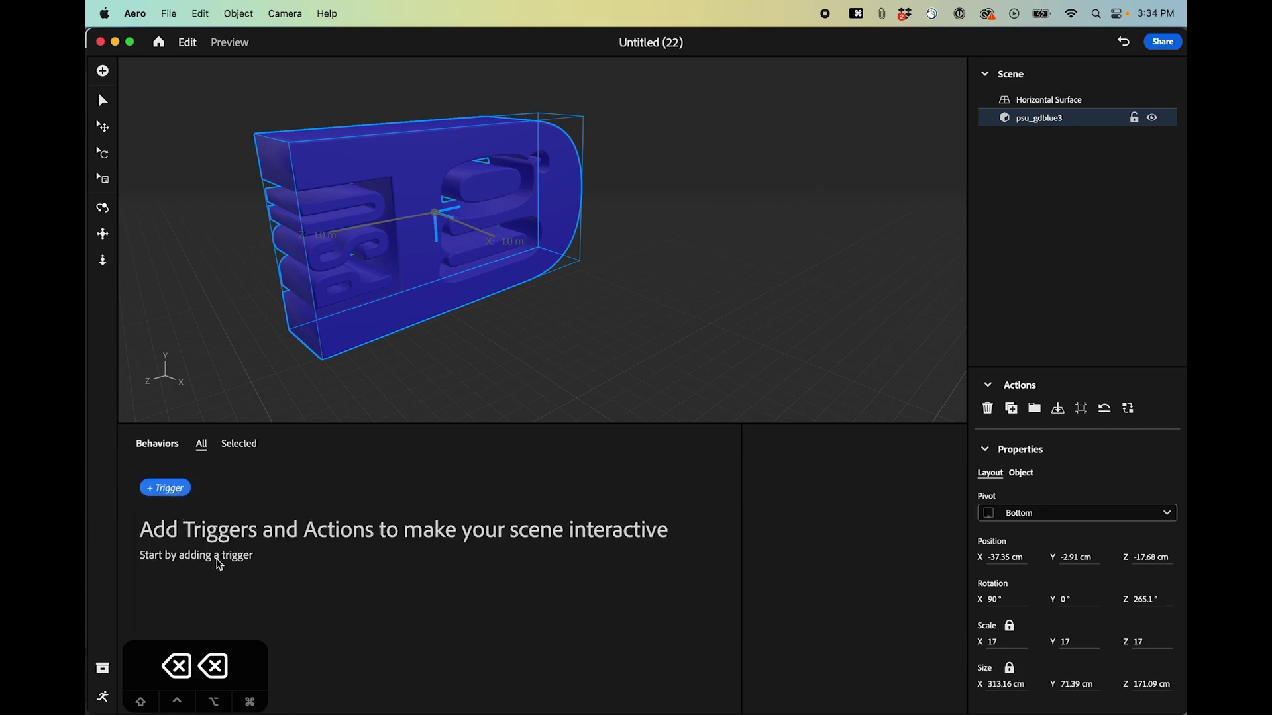
Add a Start trigger with a Play animation action
click(168, 492)
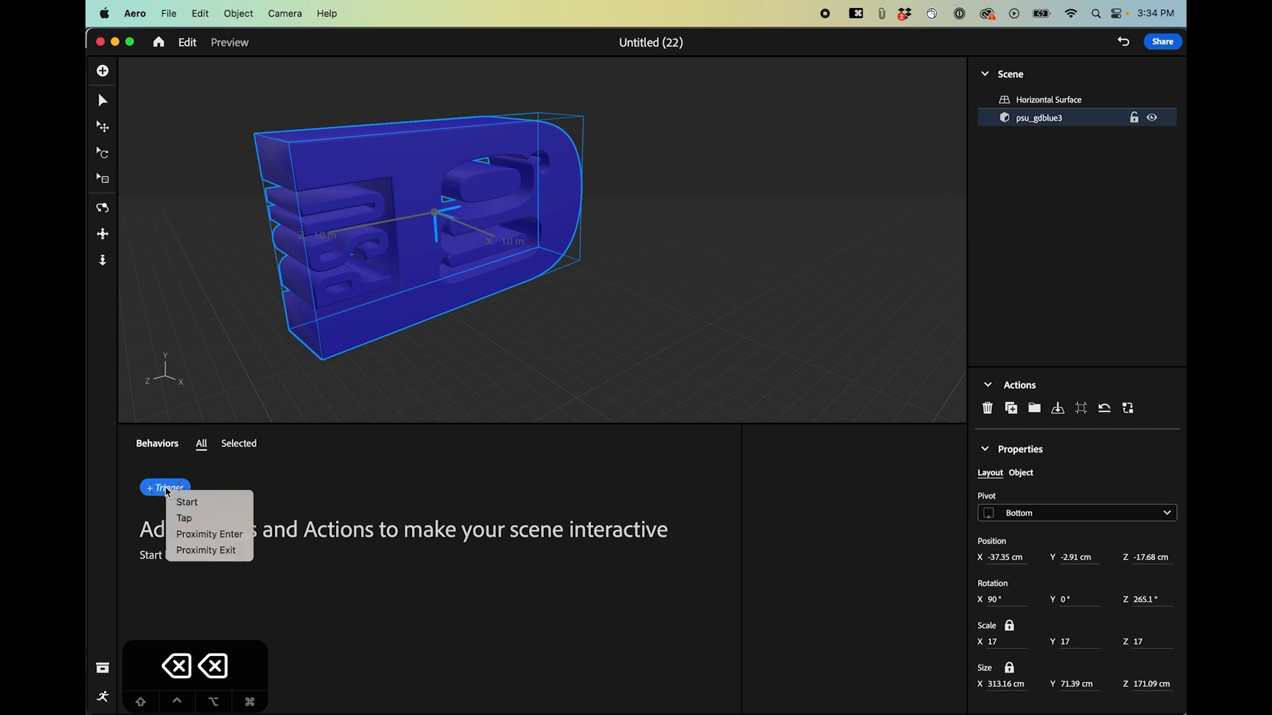
click(211, 500)
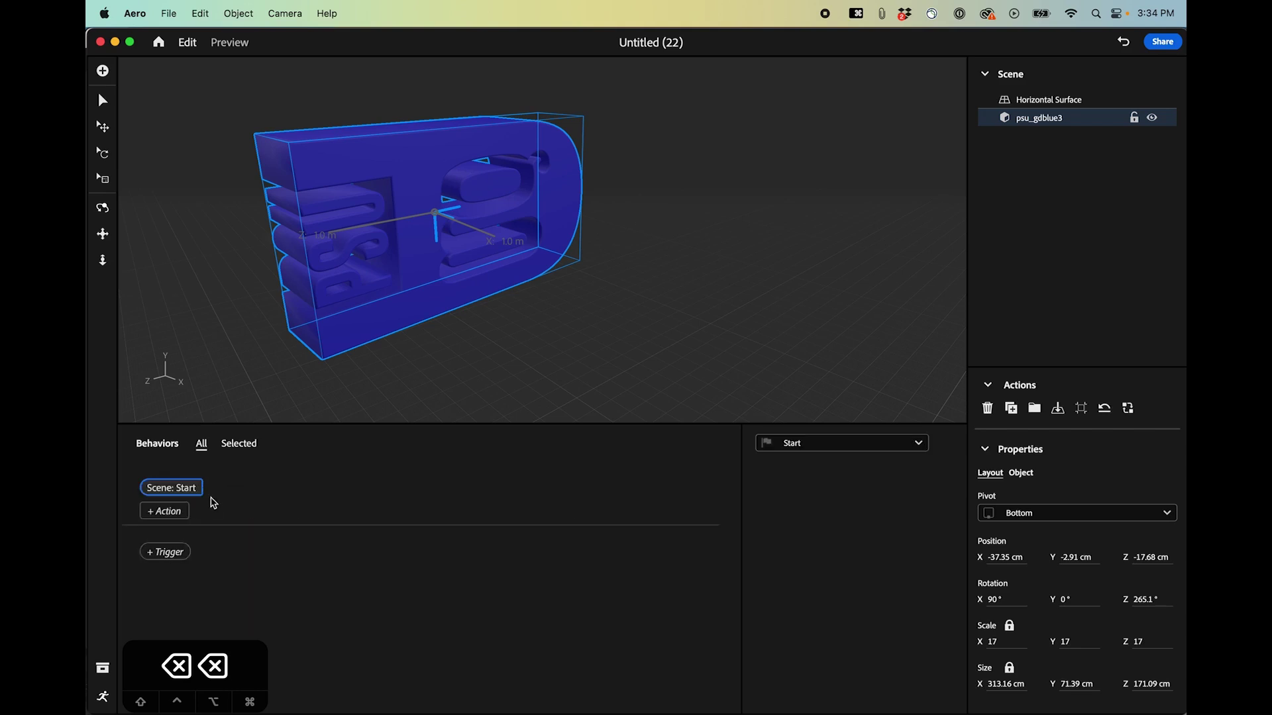
click(167, 516)
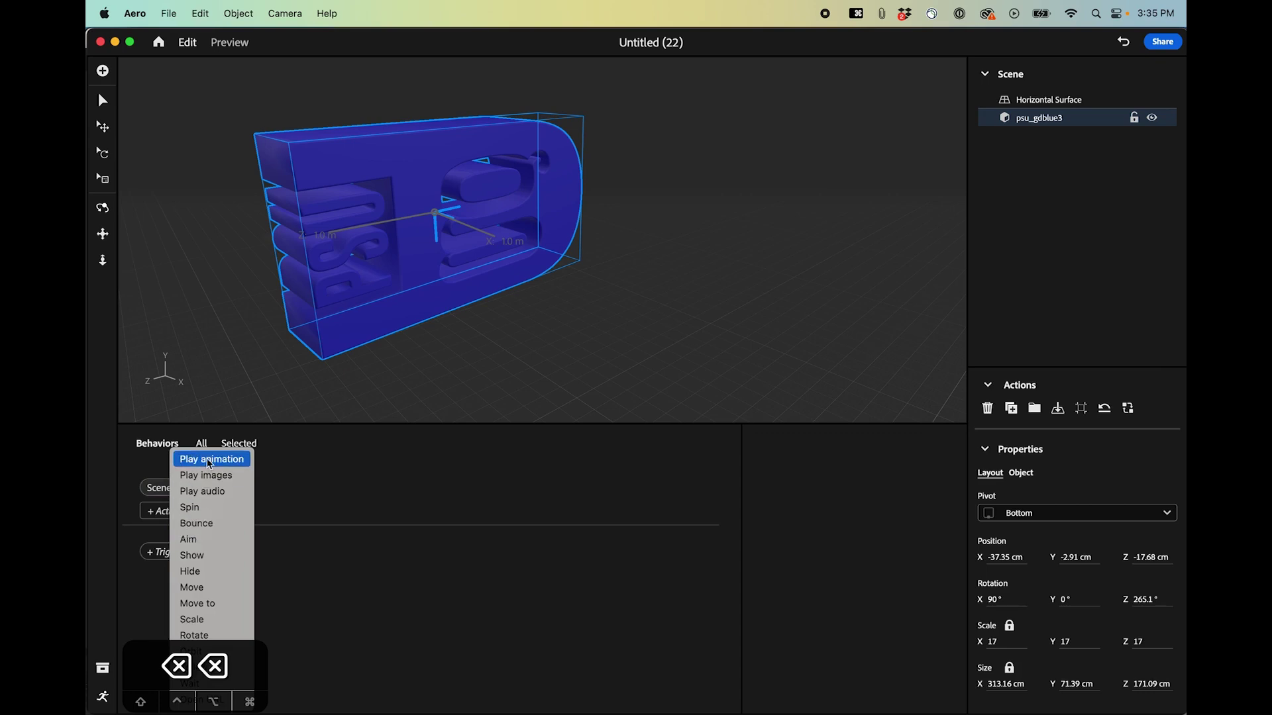
click(211, 460)
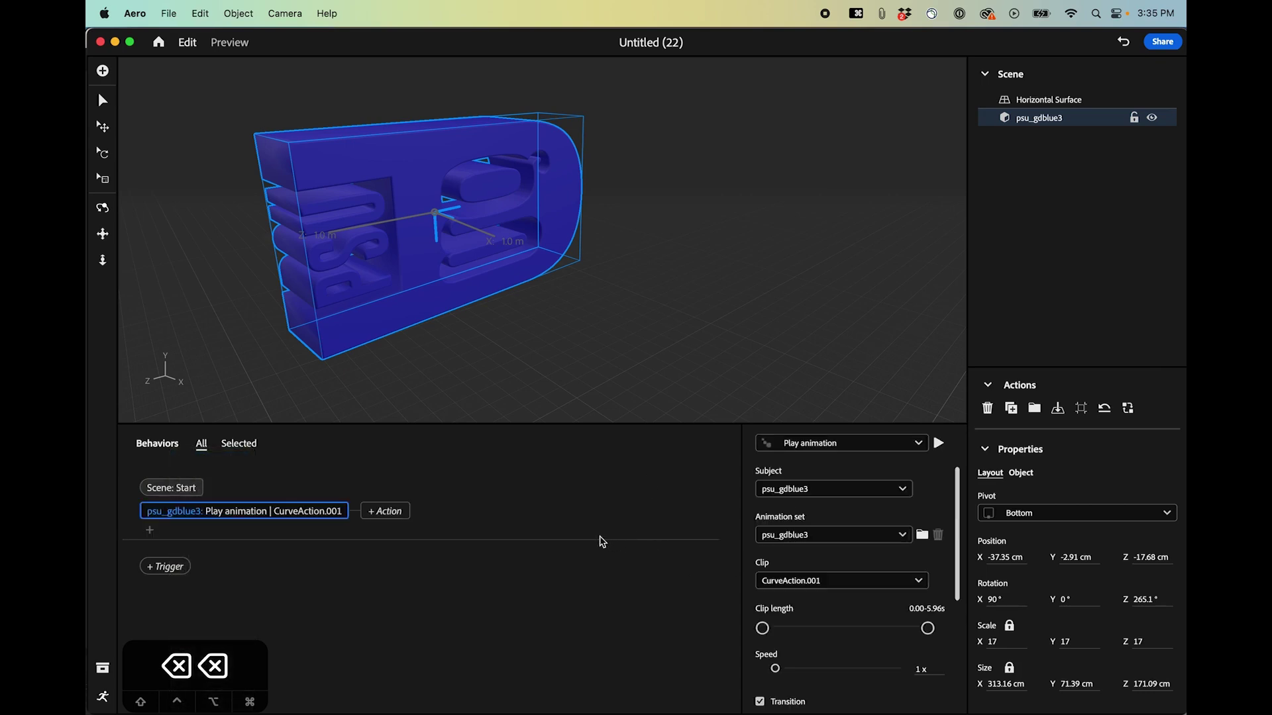
Keep psu_gdblue3 as the animation subject and set, then preview the CurveAction.001 animation
click(817, 488)
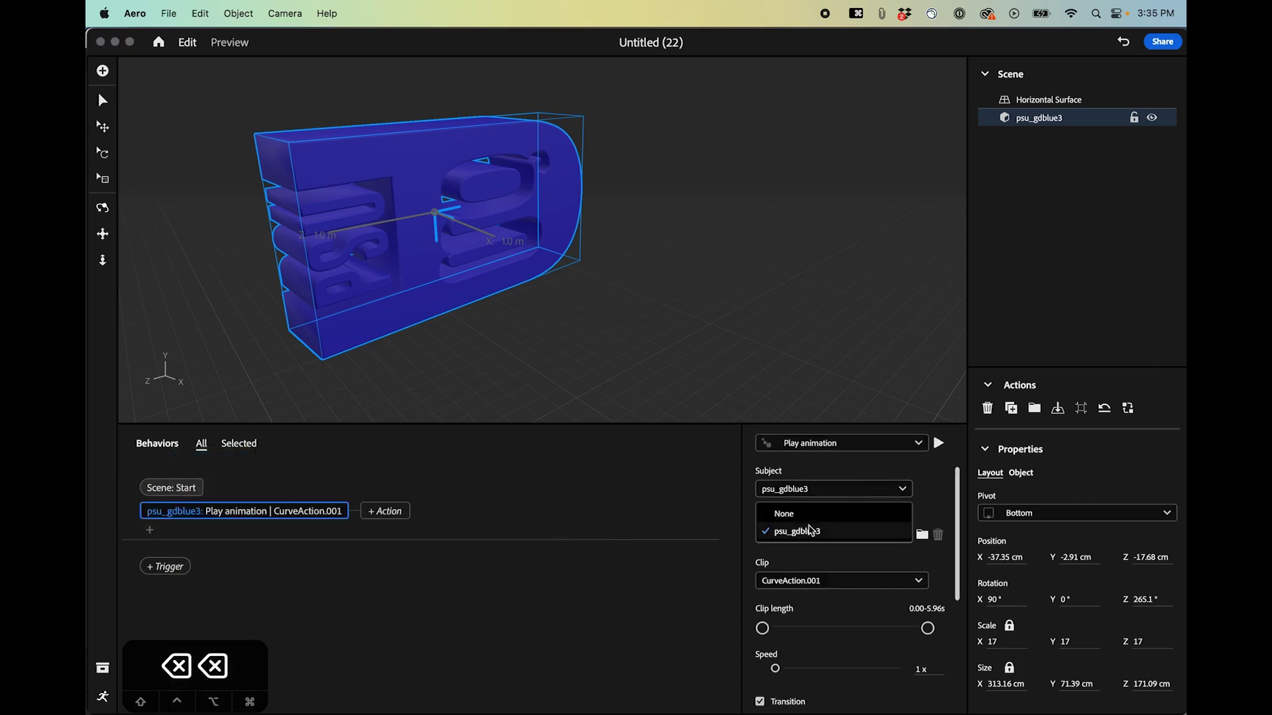
click(831, 472)
click(831, 534)
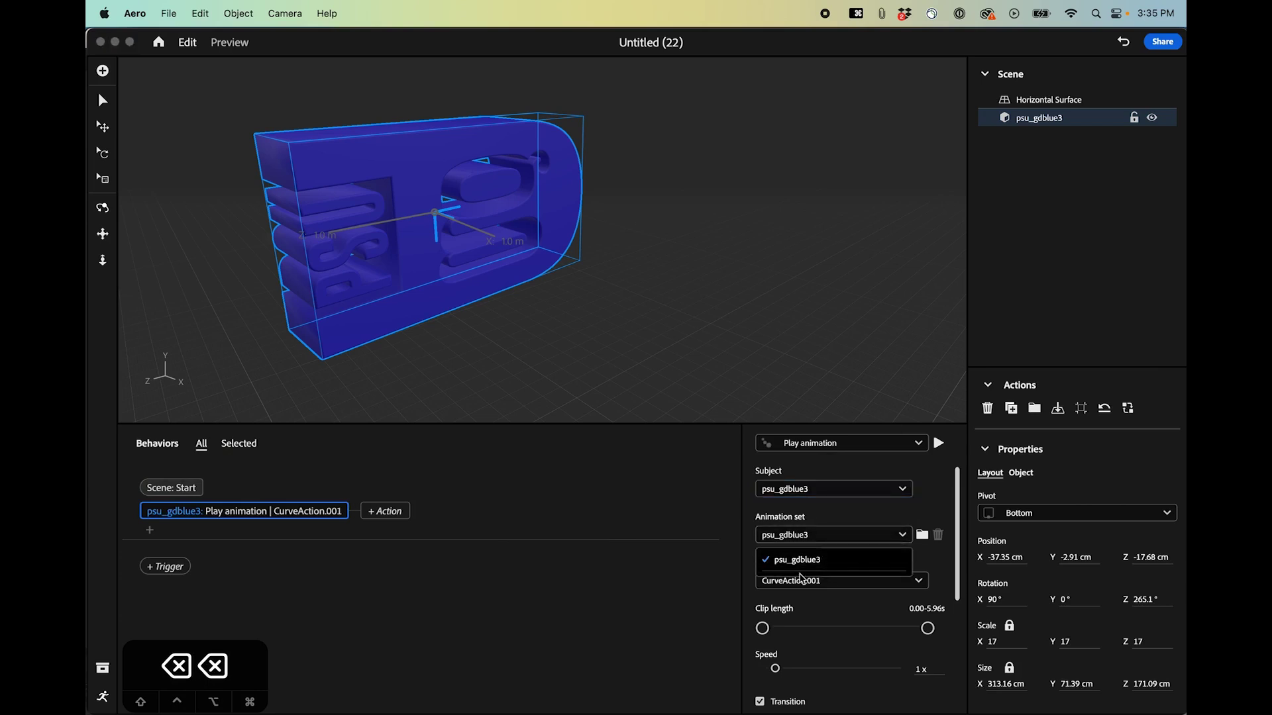
click(651, 570)
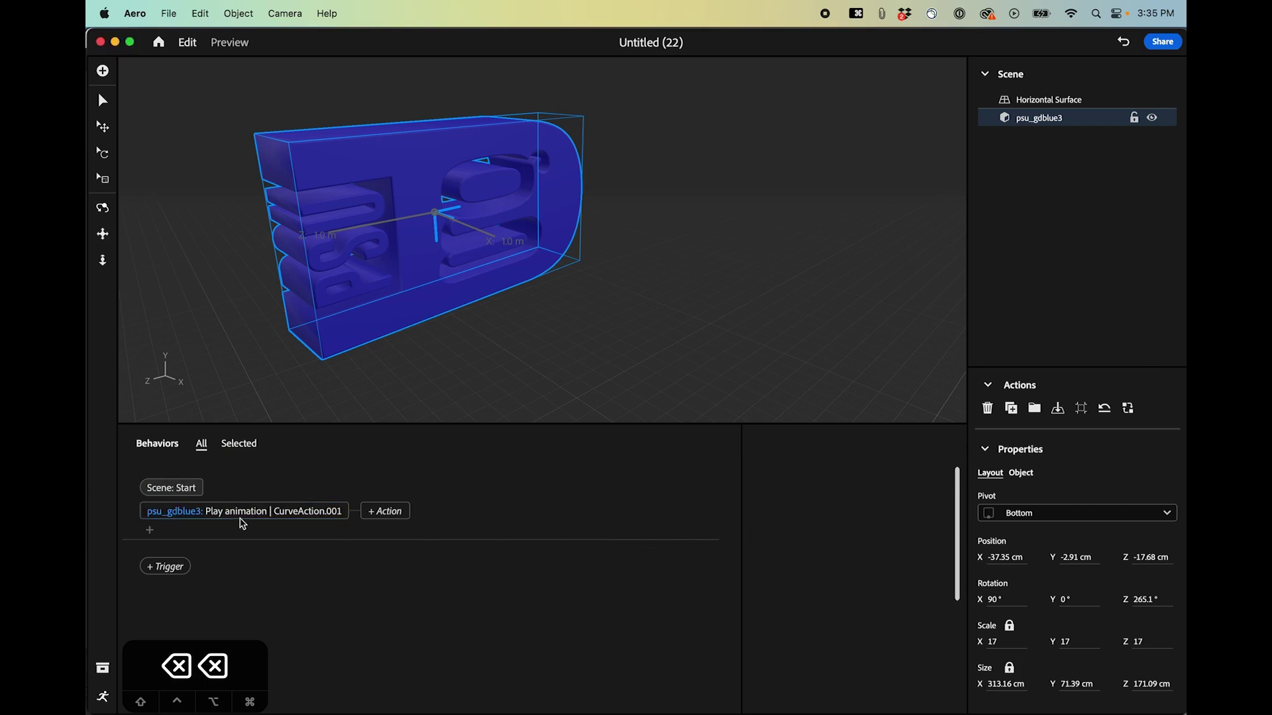
click(267, 514)
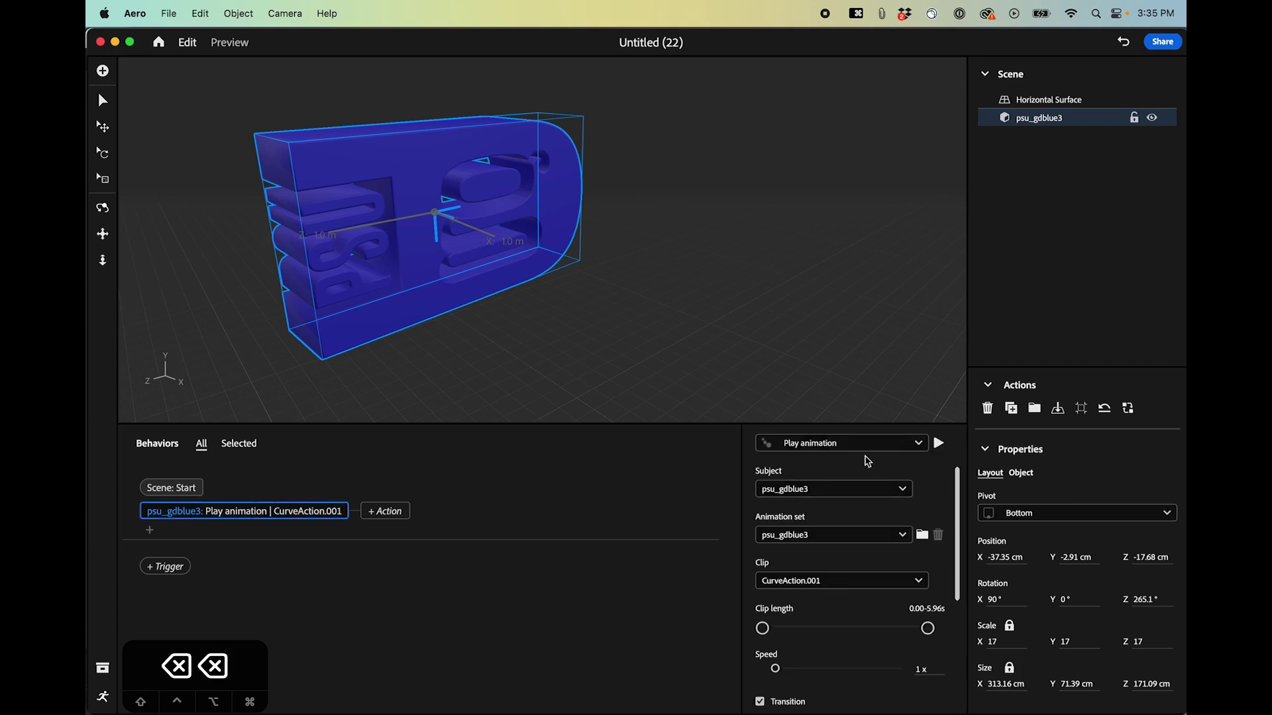
click(939, 443)
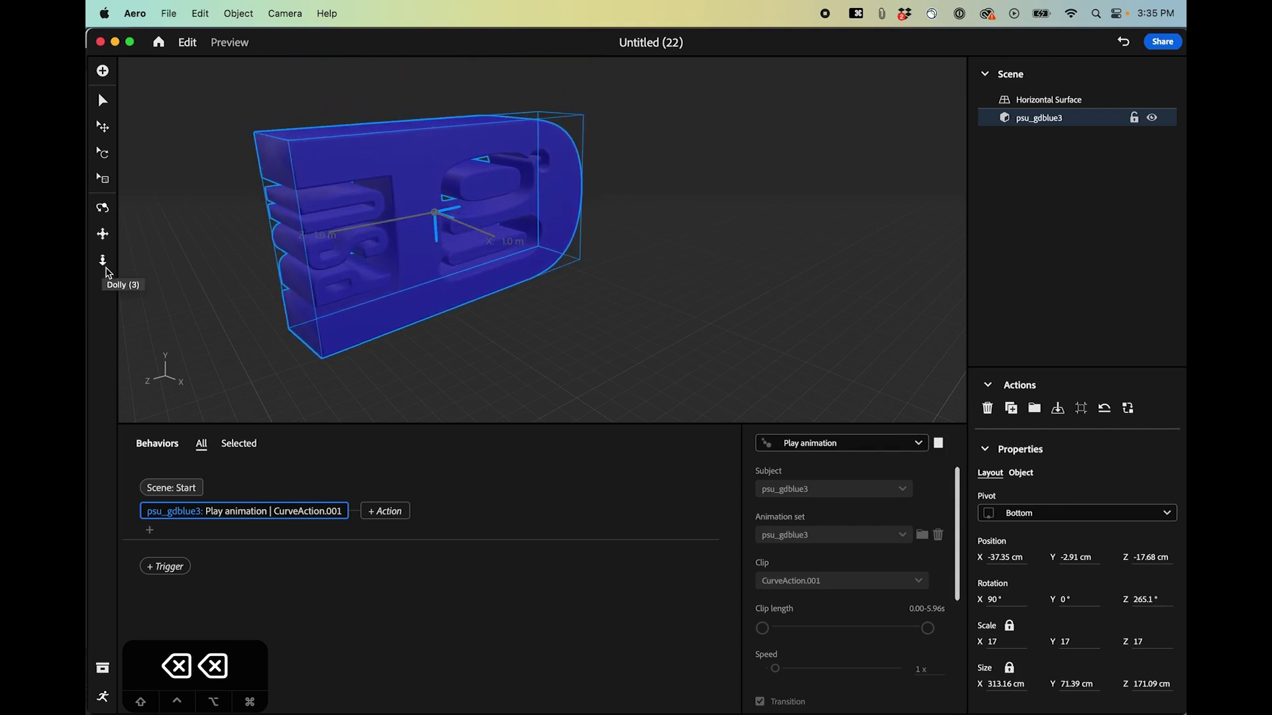
Dolly back and orbit to a side view of the logo, then replay its animation
key(3)
drag(482, 319, 521, 424)
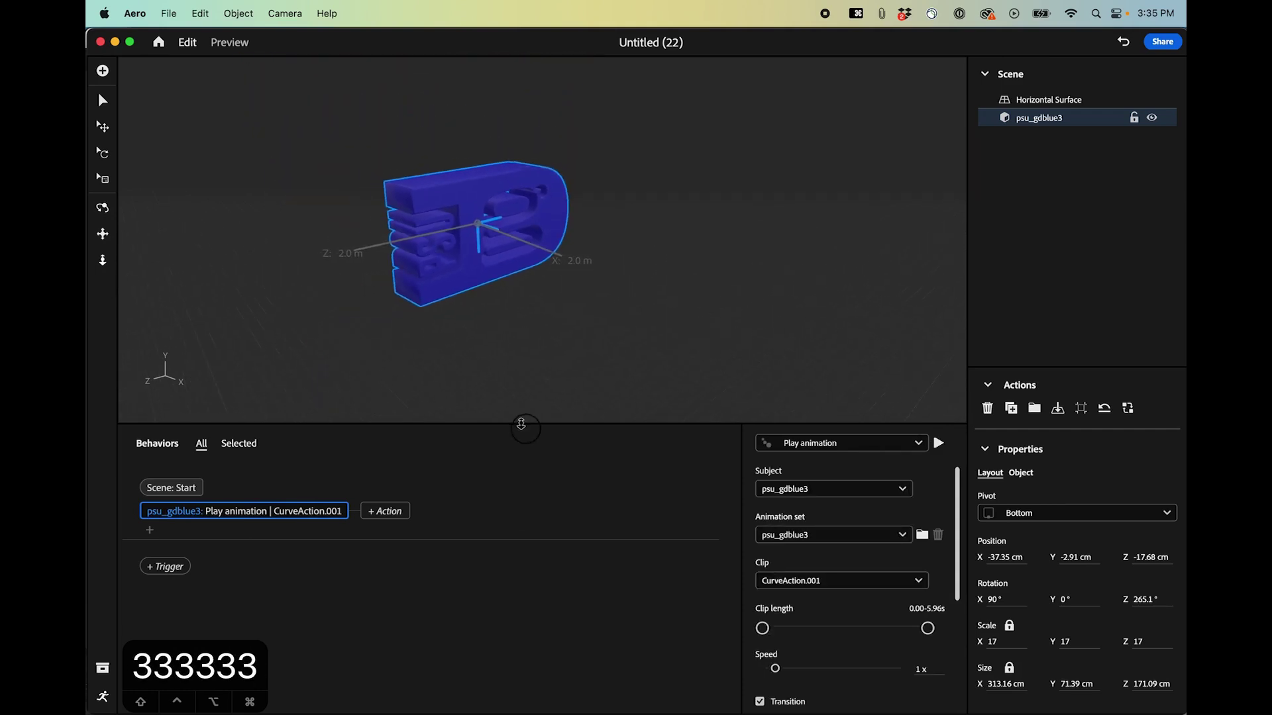
mouse_move(467, 298)
mouse_down()
mouse_move(493, 332)
mouse_move(446, 321)
mouse_move(593, 329)
mouse_move(483, 312)
mouse_move(383, 324)
mouse_move(373, 304)
mouse_move(565, 295)
mouse_move(448, 307)
mouse_up()
key(2)
key(1)
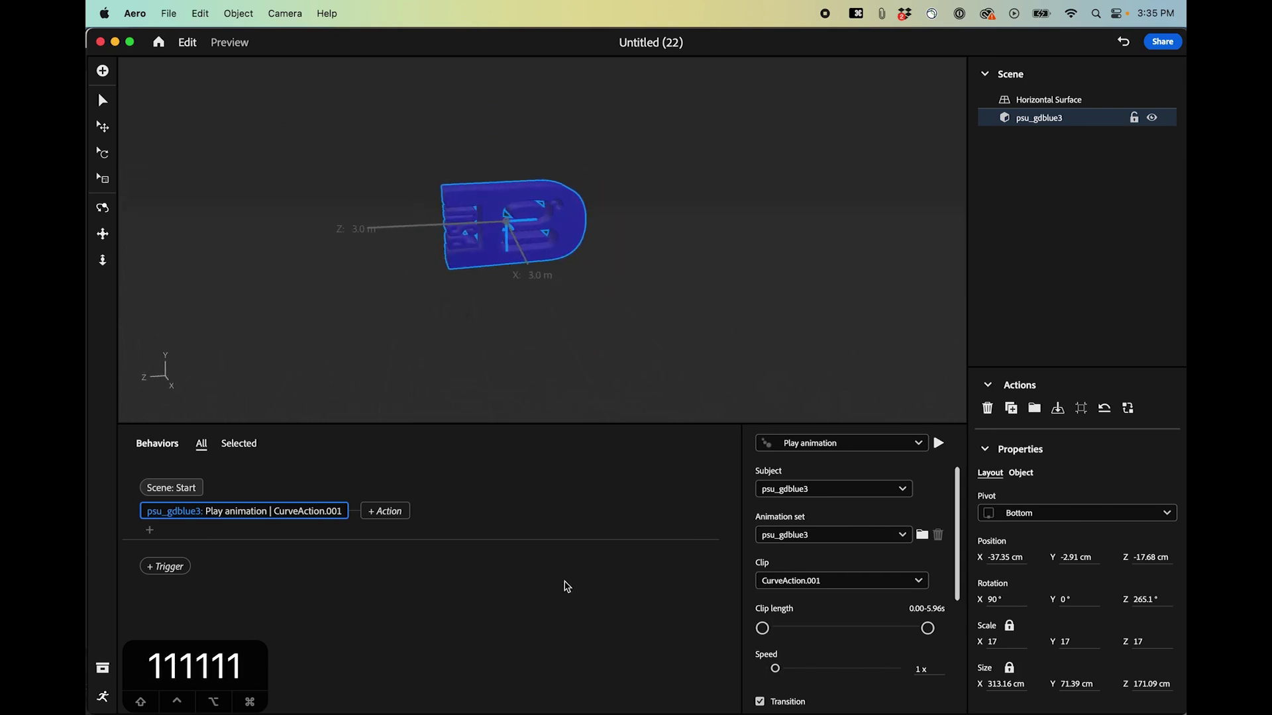
click(939, 444)
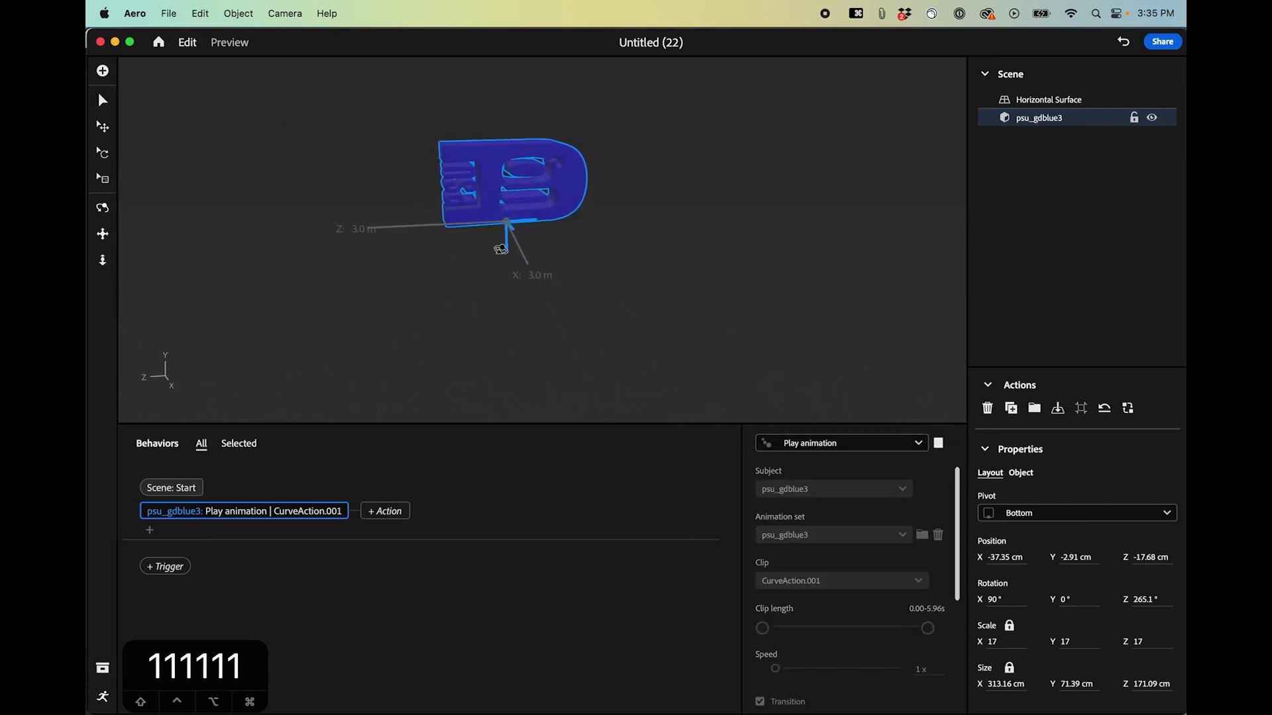